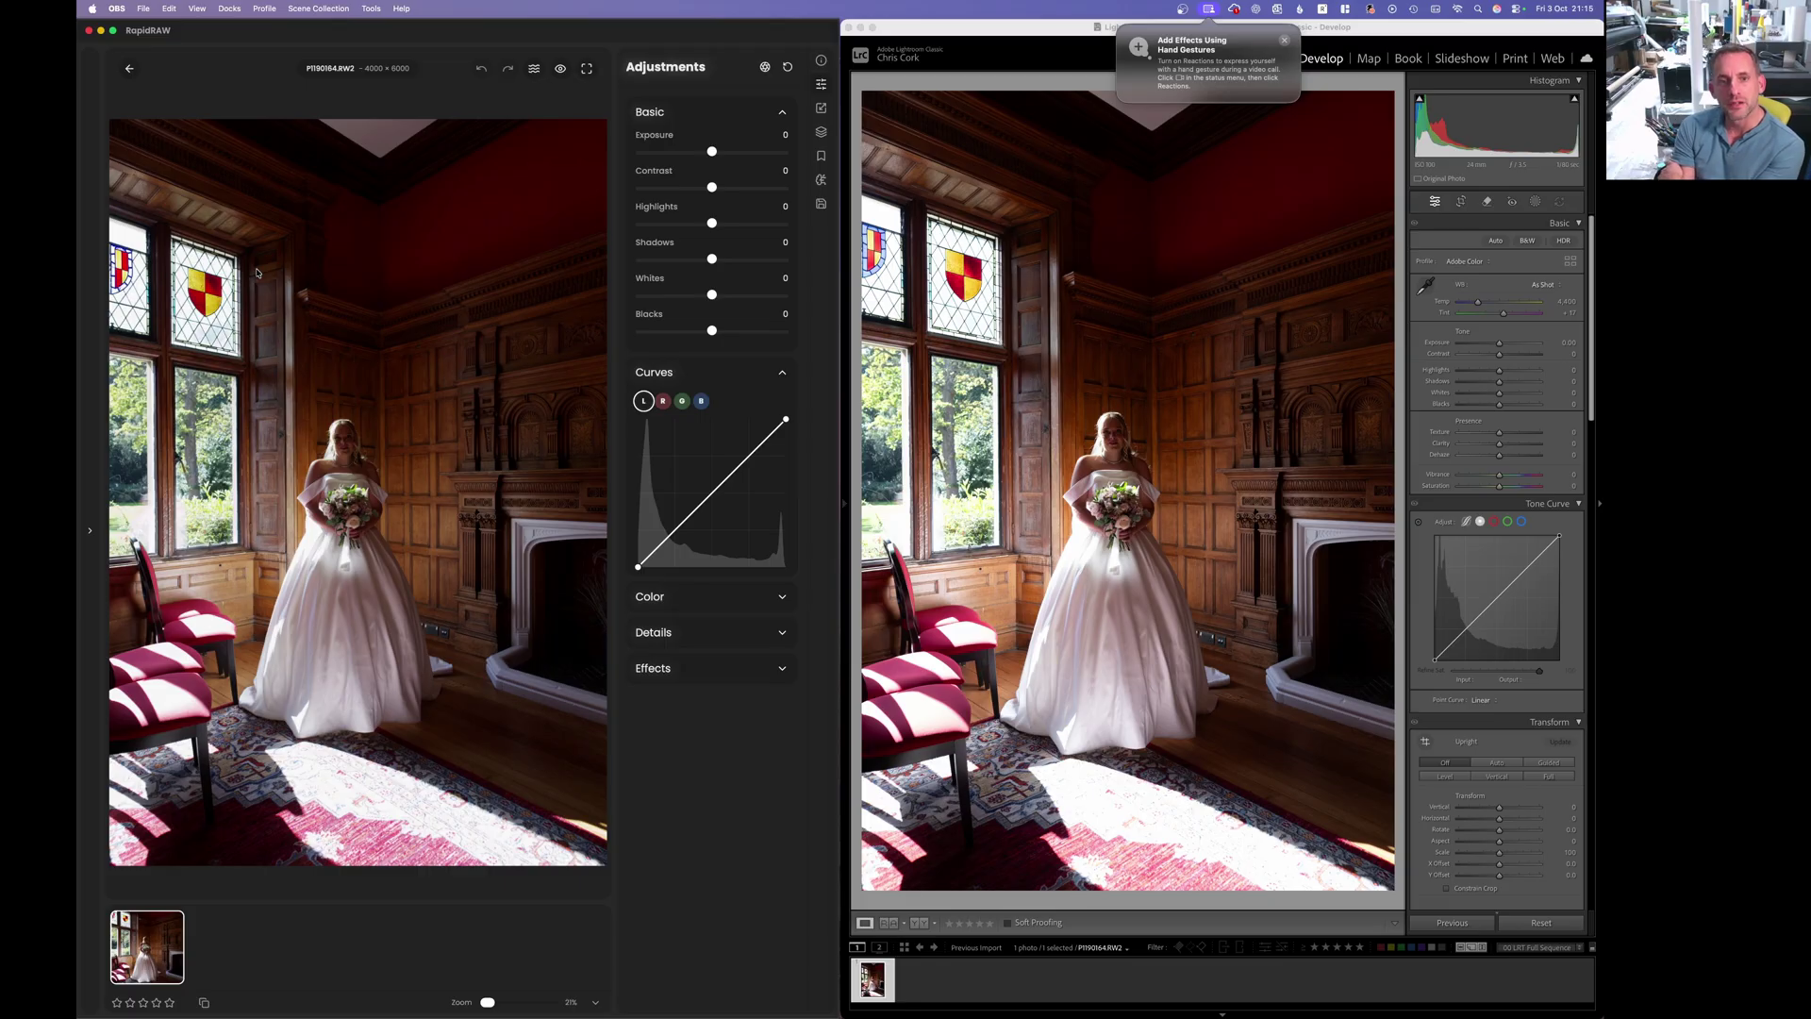
Step: Dismiss the gestures notification and brighten the photo: RapidRAW exposure 2.17, Lightroom exposure +1.00
left_click(1285, 41)
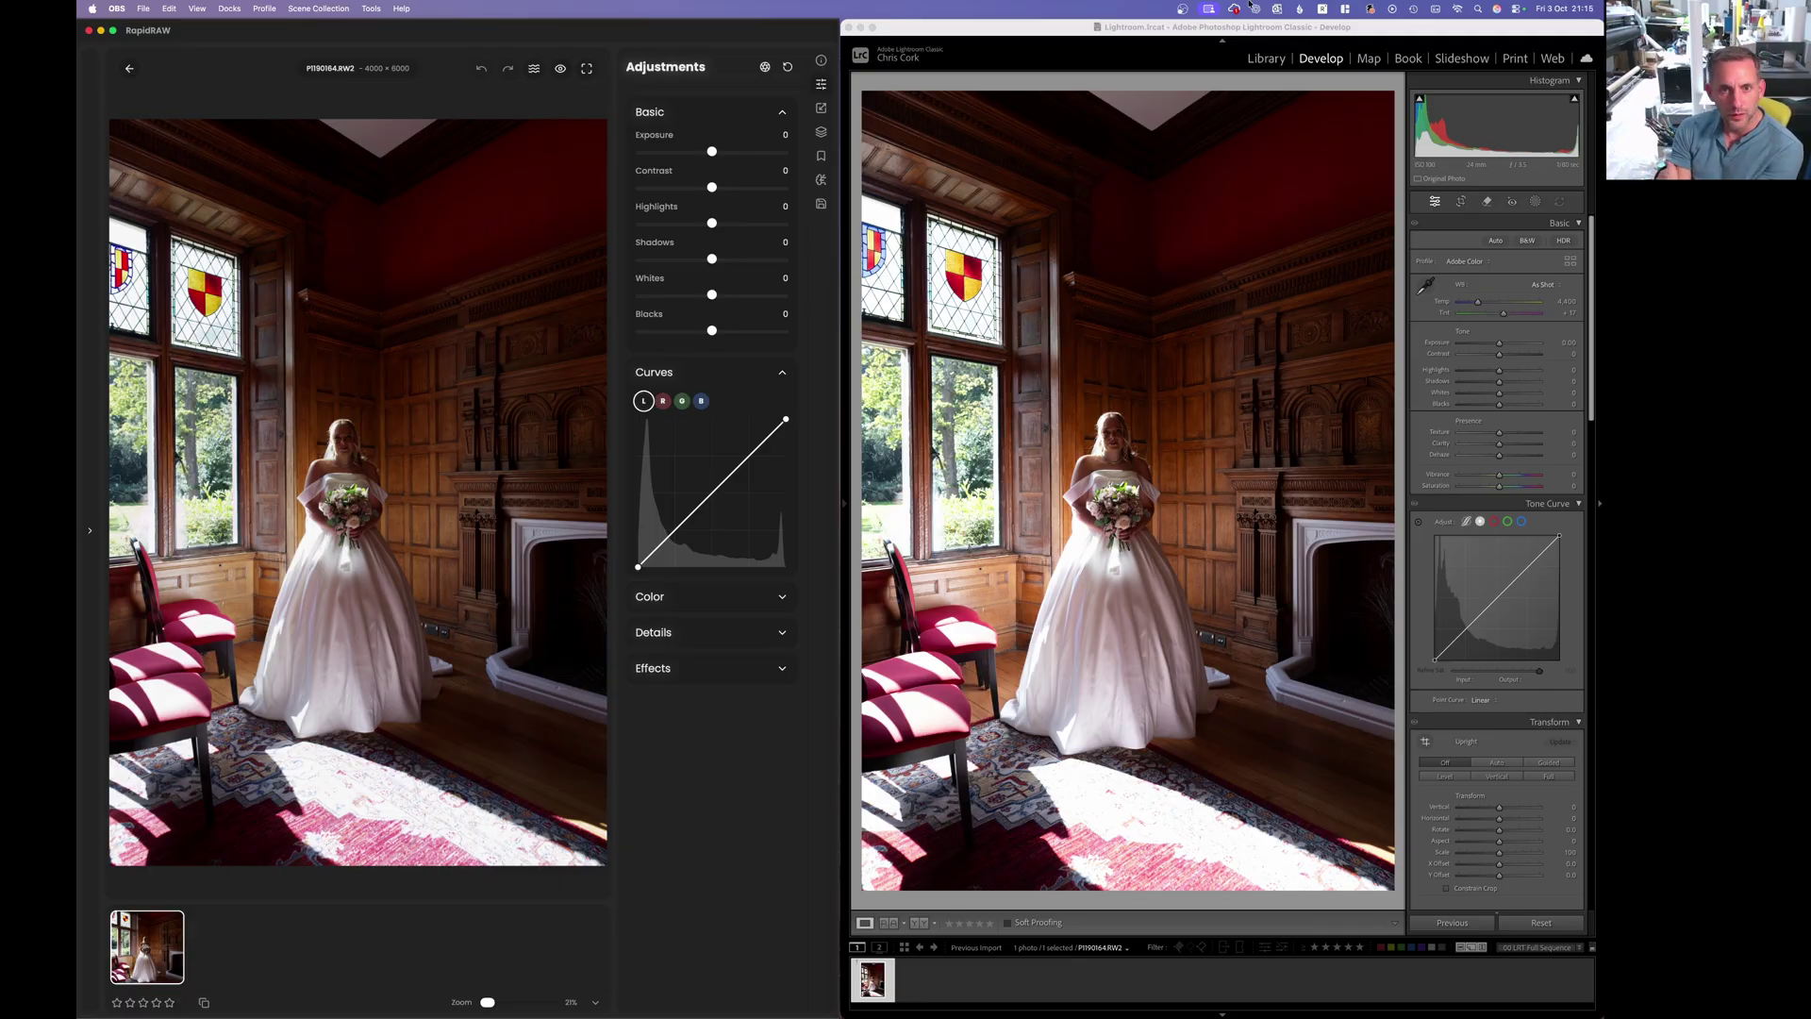
left_click(712, 154)
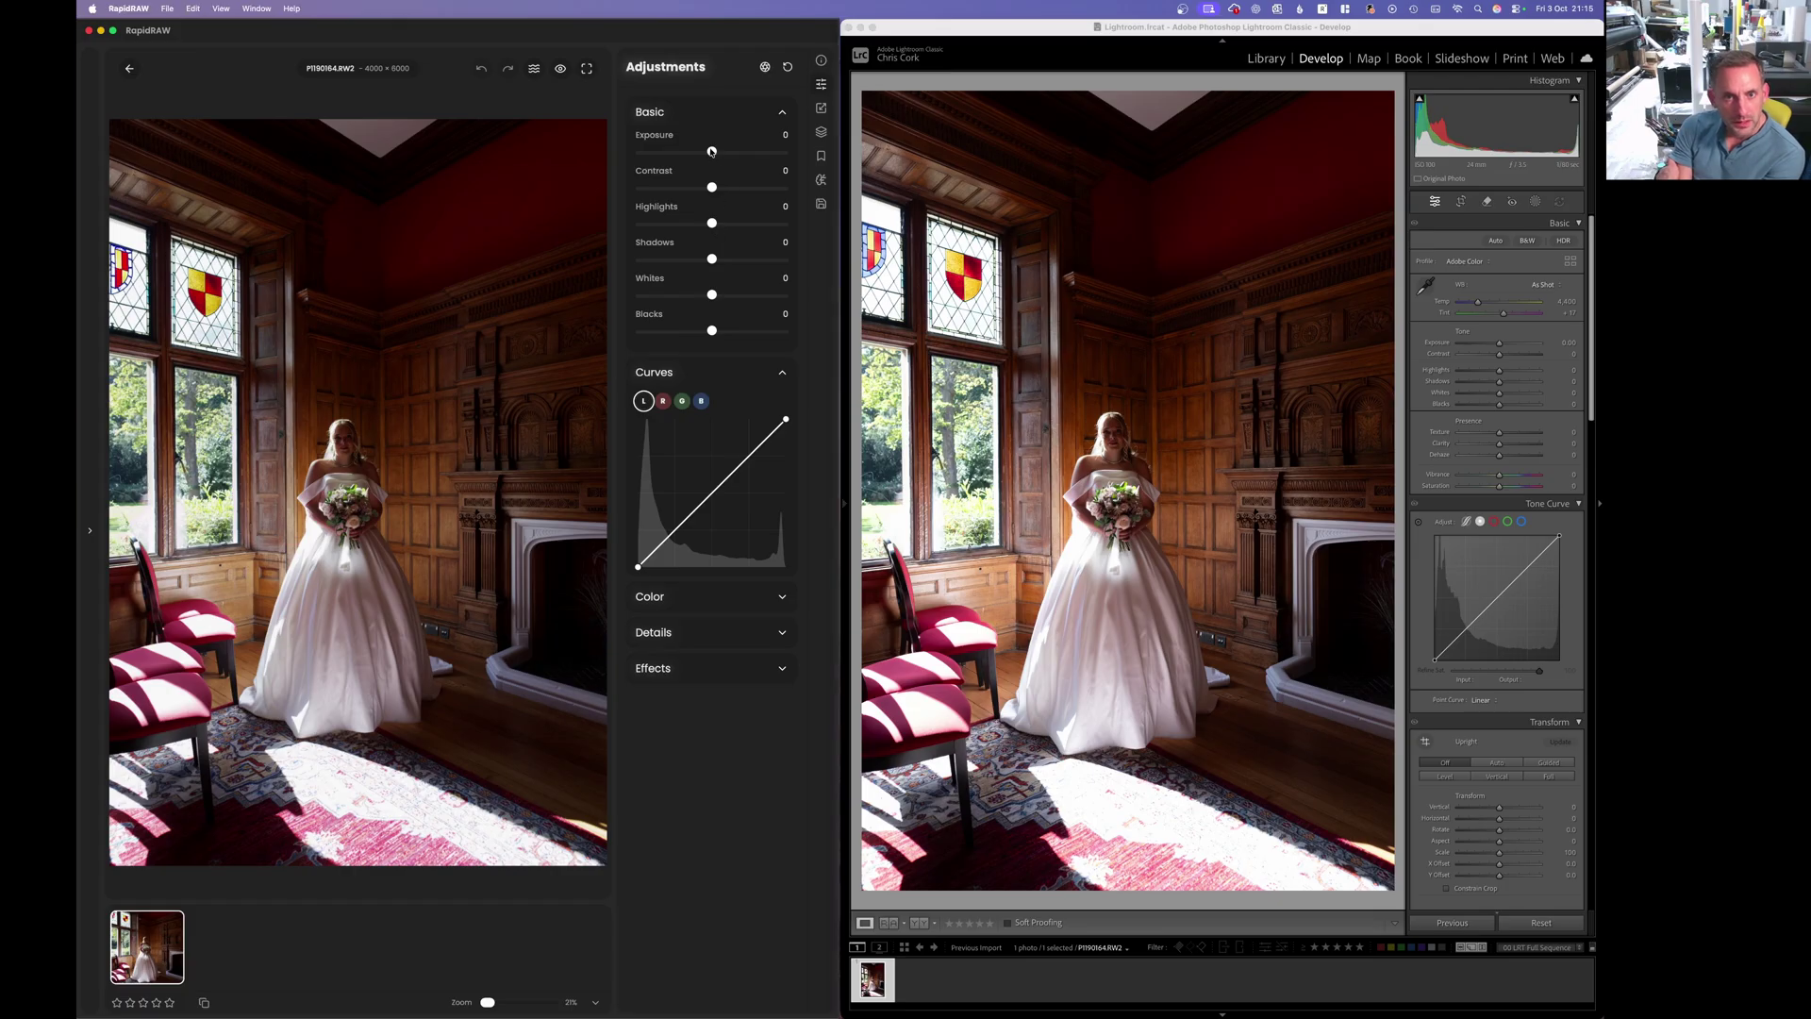
left_click_drag(712, 152, 725, 151)
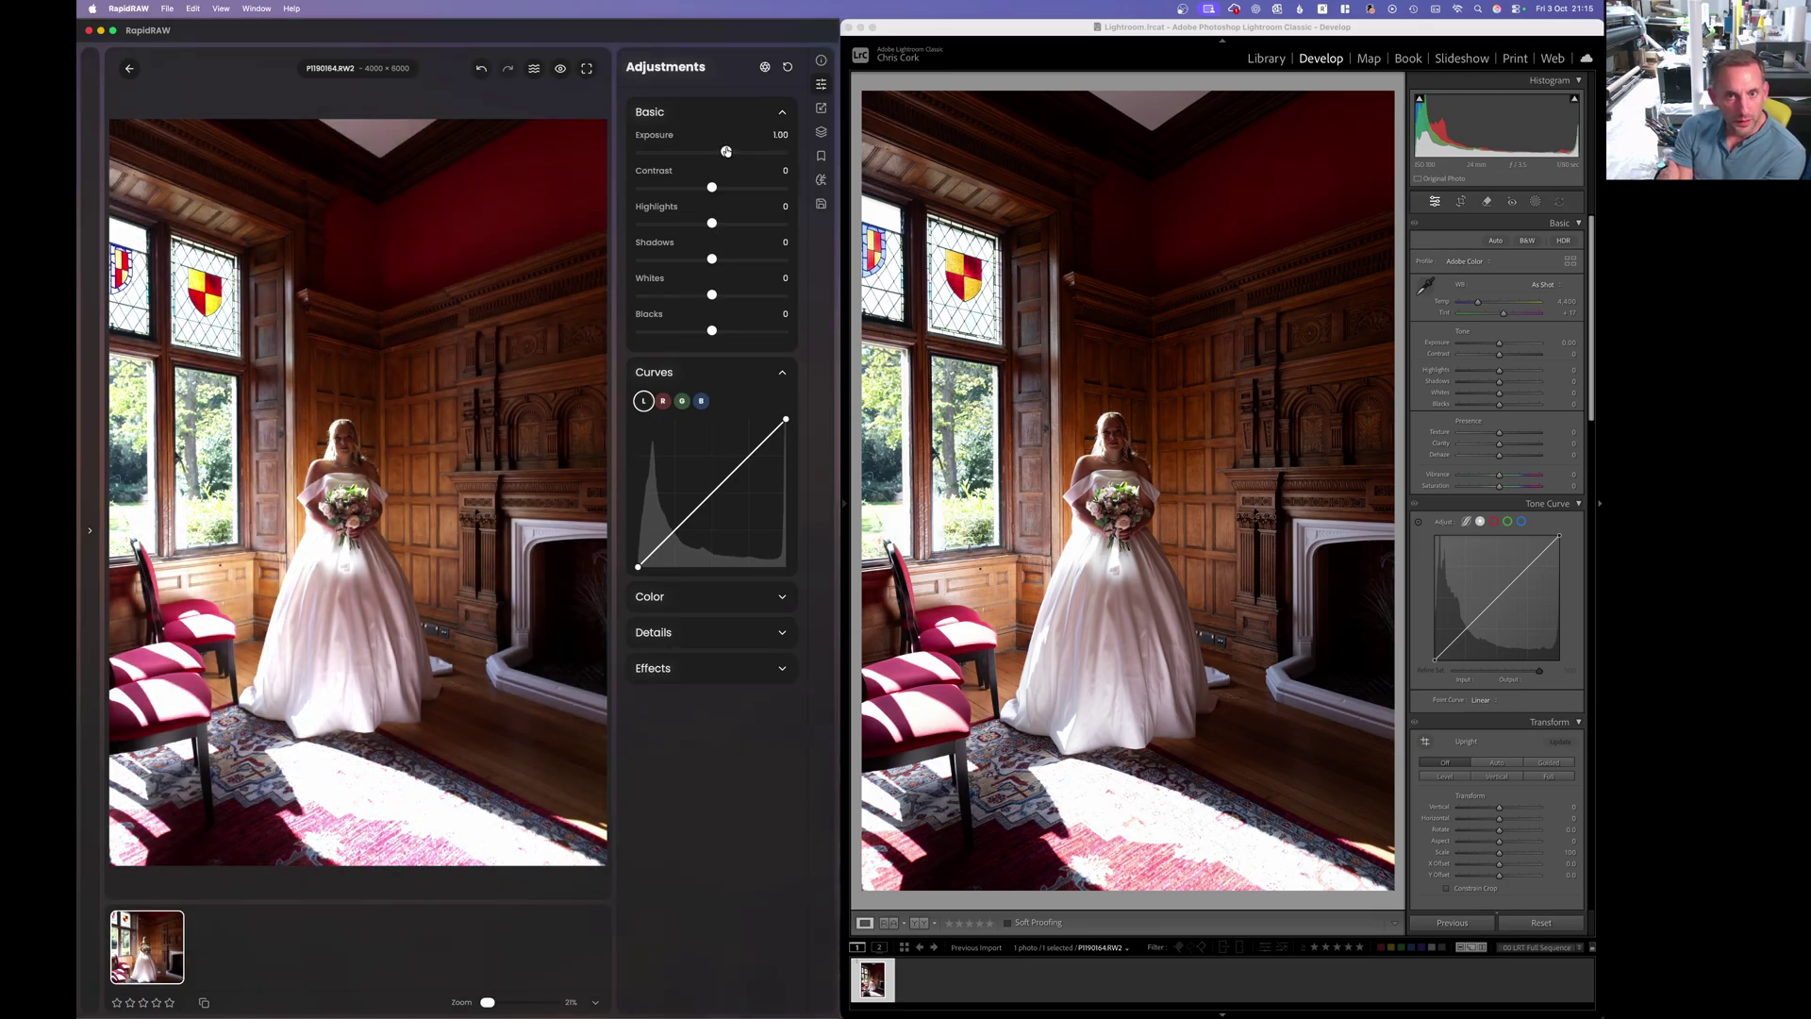
left_click(1501, 286)
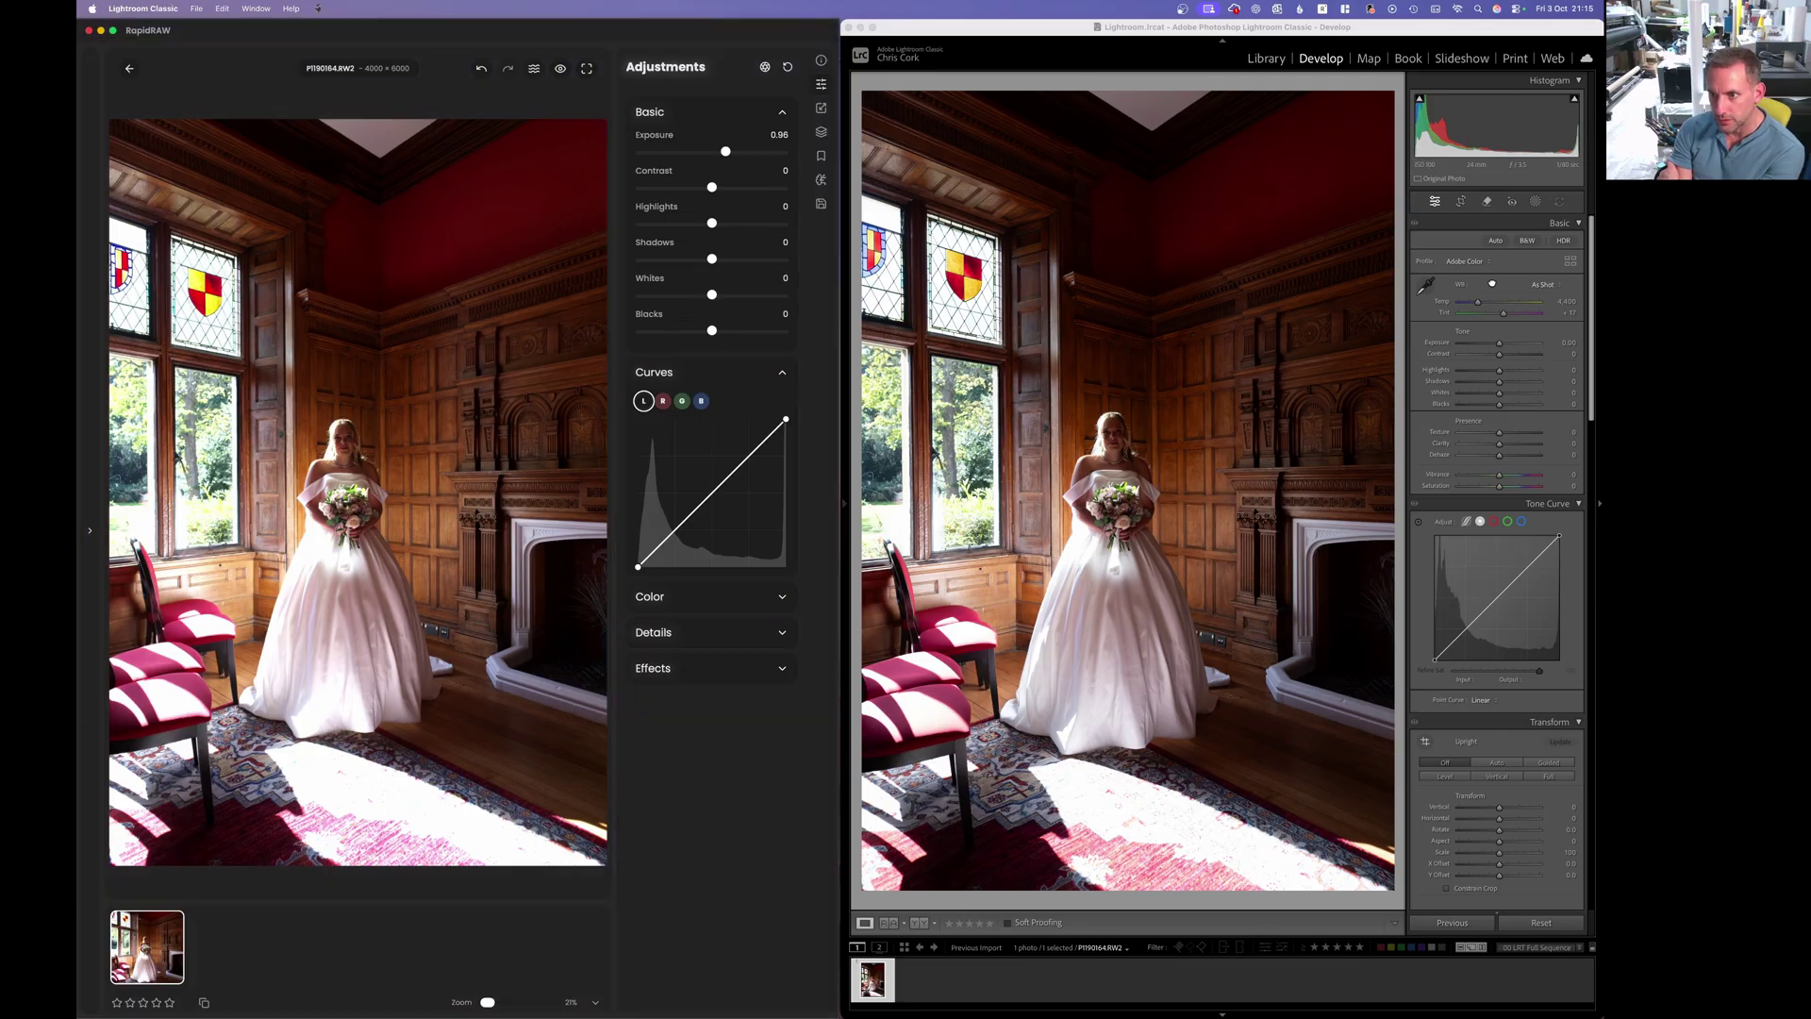
left_click_drag(1502, 346, 1509, 345)
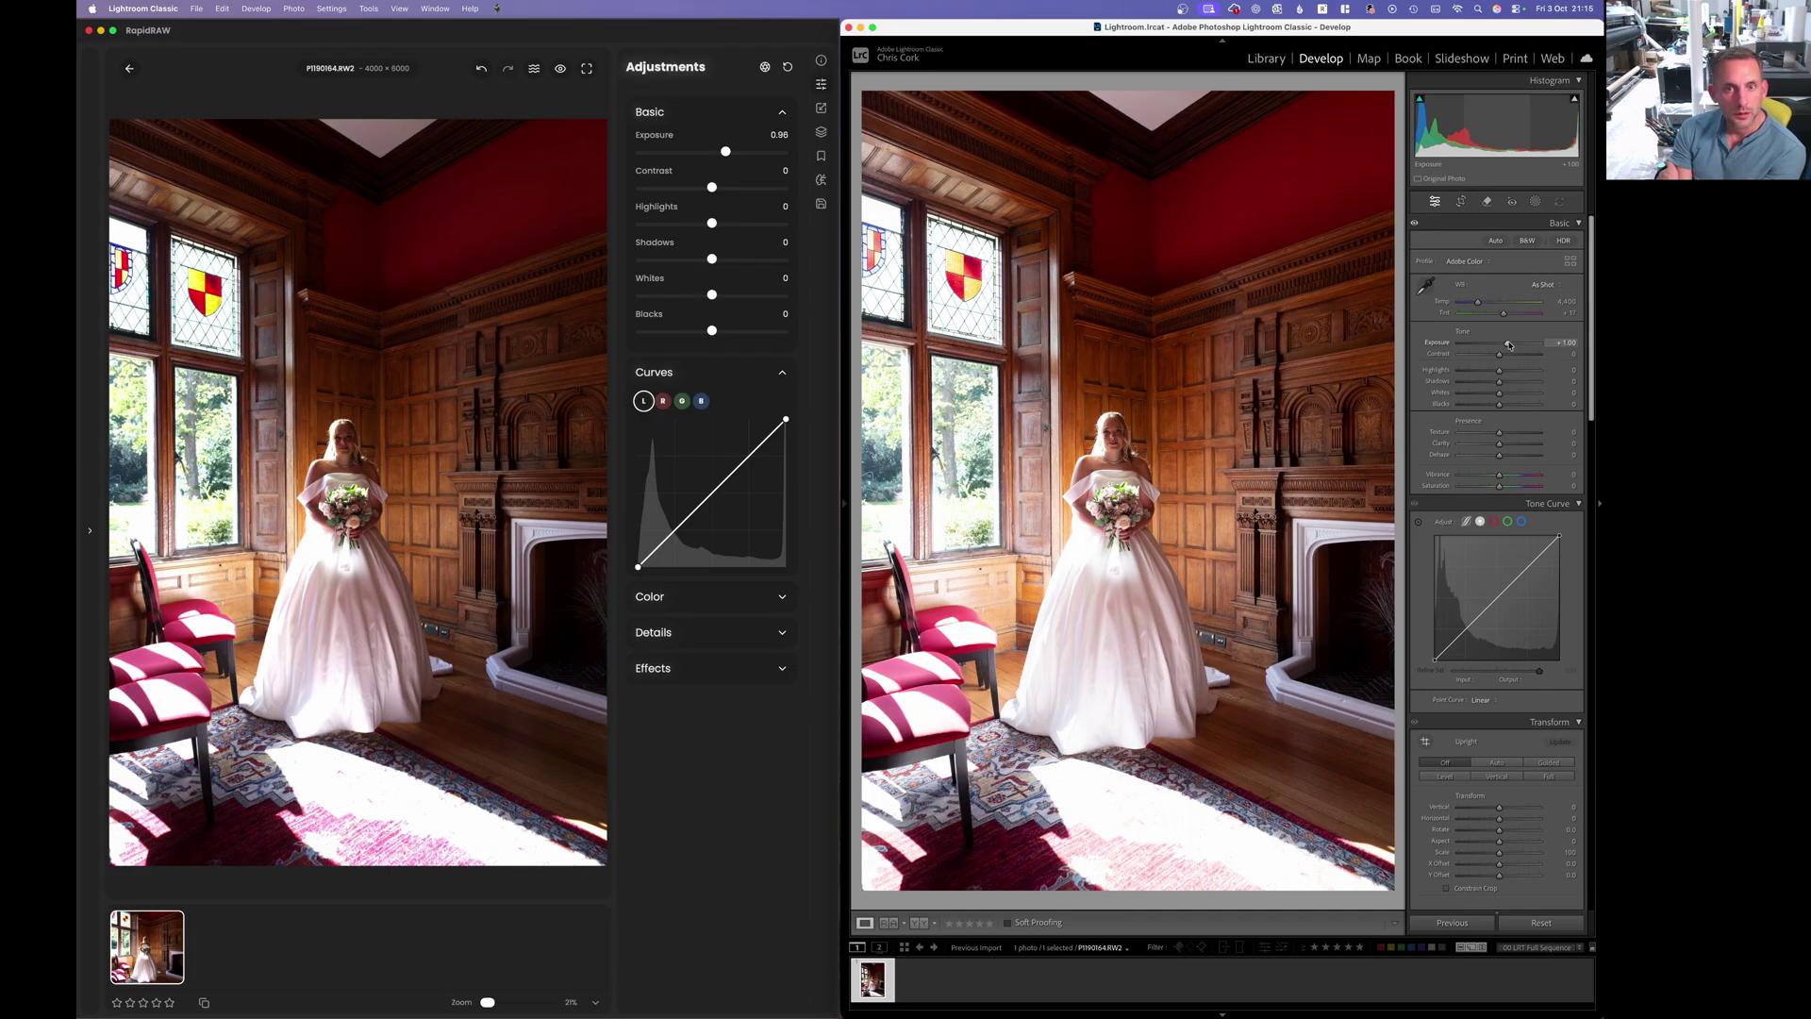
left_click(725, 152)
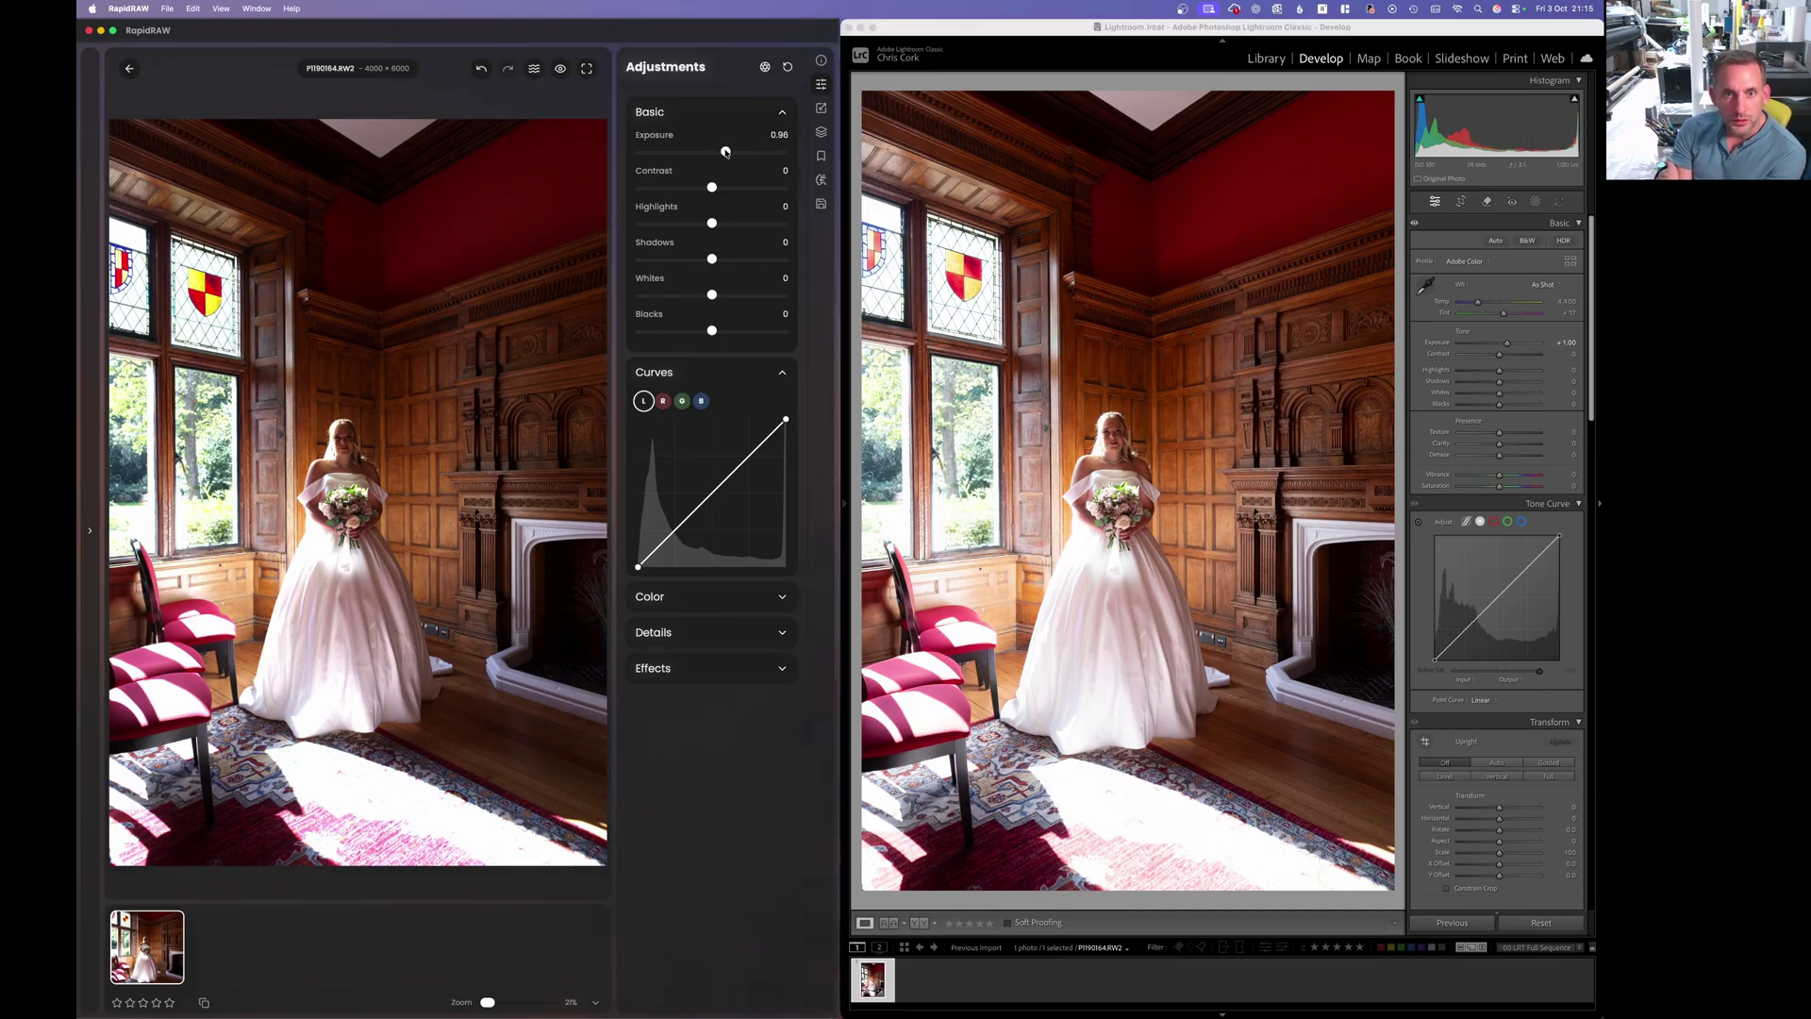
left_click_drag(725, 152, 743, 153)
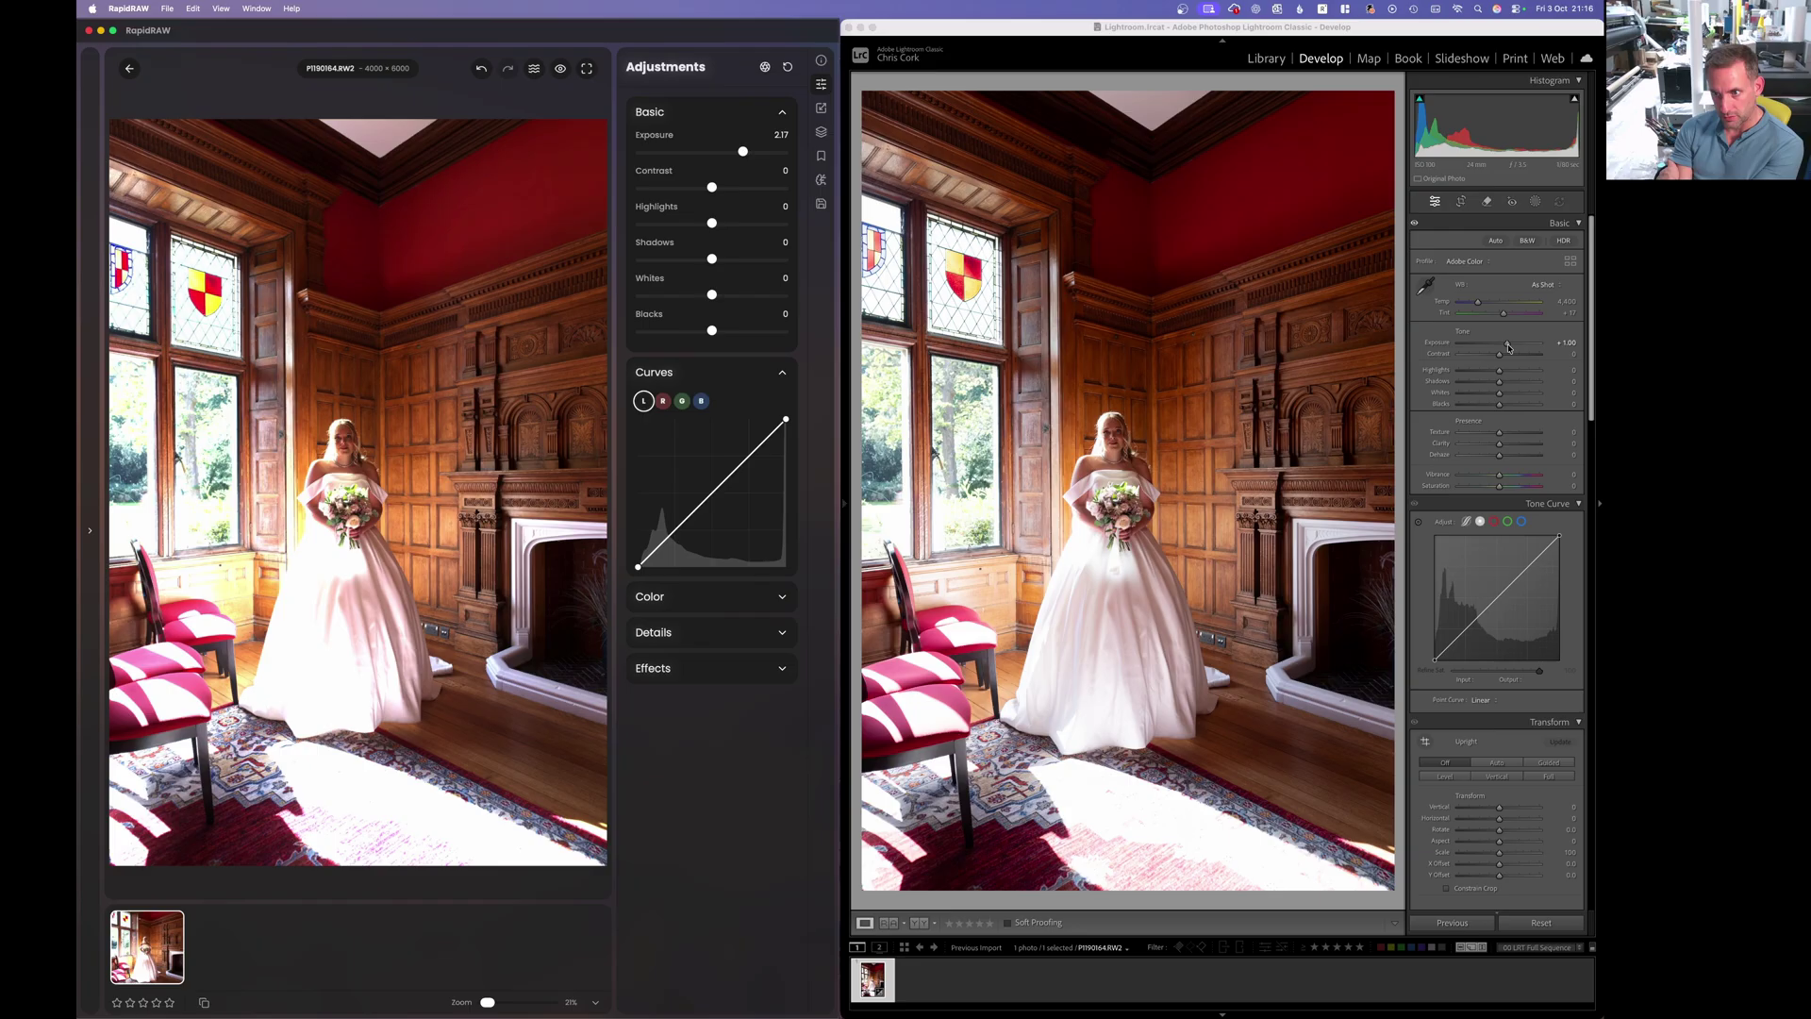
Step: Raise Lightroom's exposure to about +2.85 and RapidRAW's exposure to 3.75
left_click_drag(1507, 347, 1516, 347)
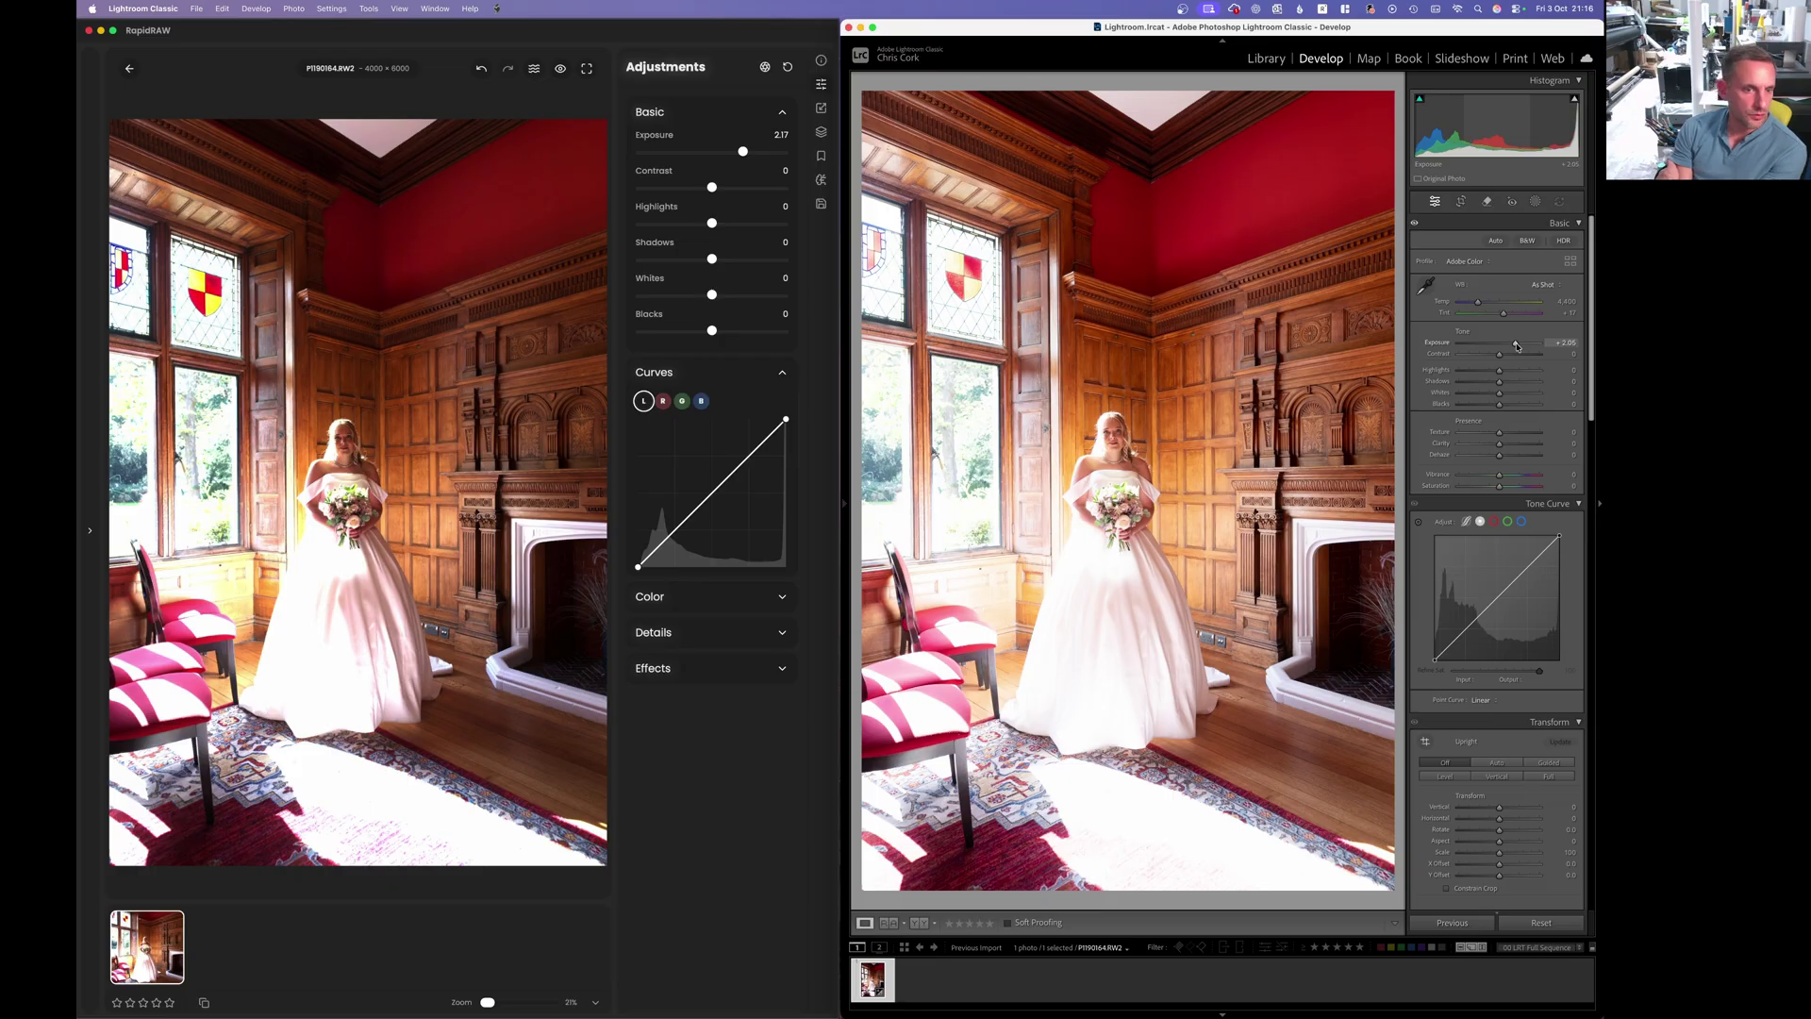
left_click(1516, 346)
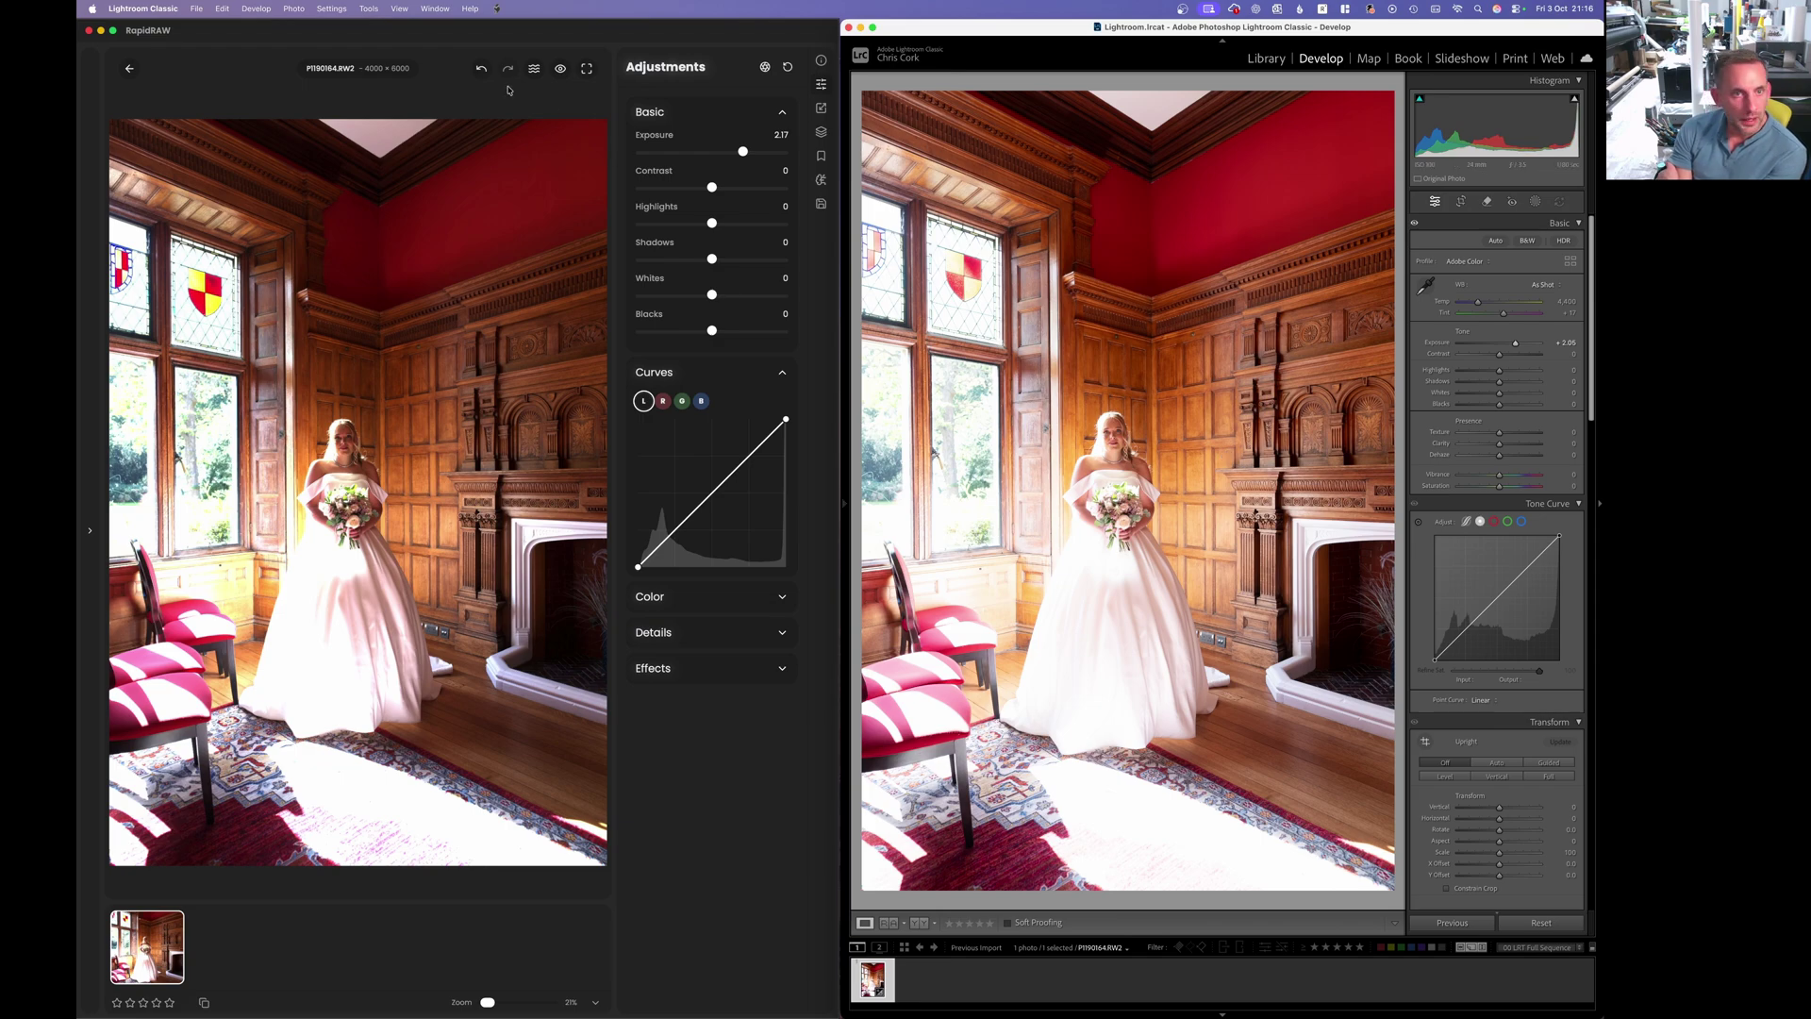
left_click(470, 41)
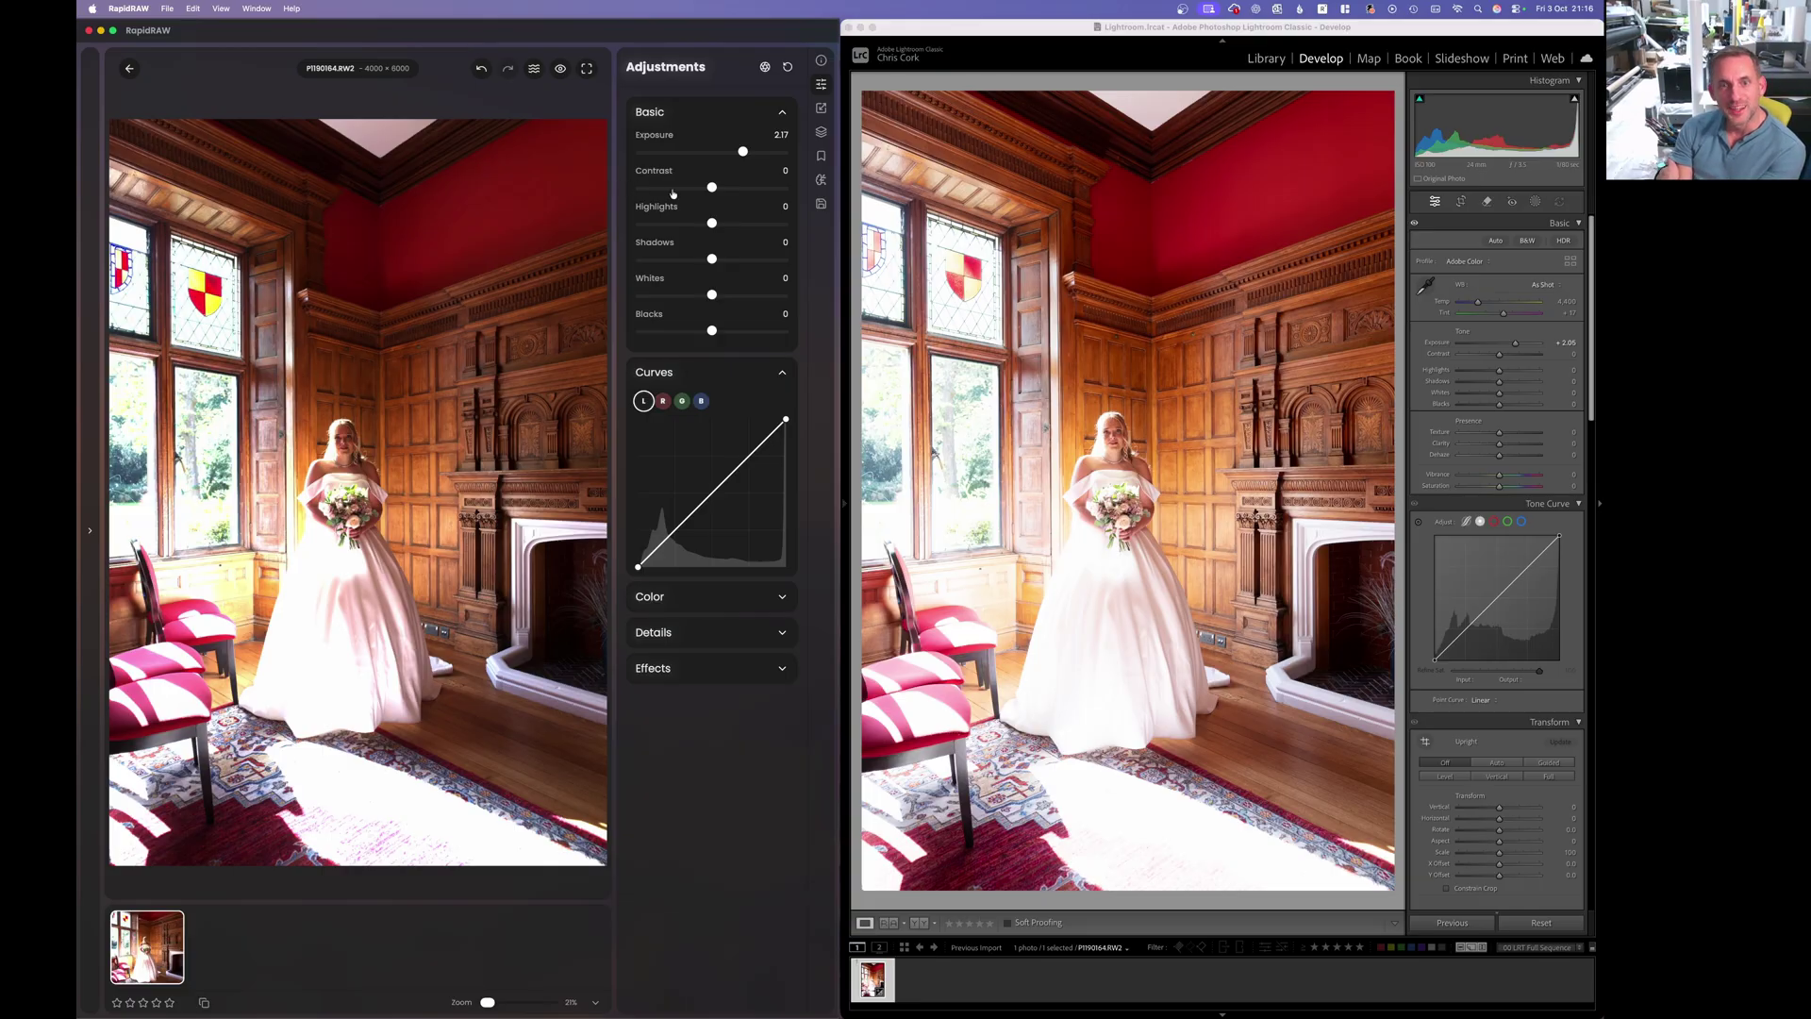
left_click(741, 153)
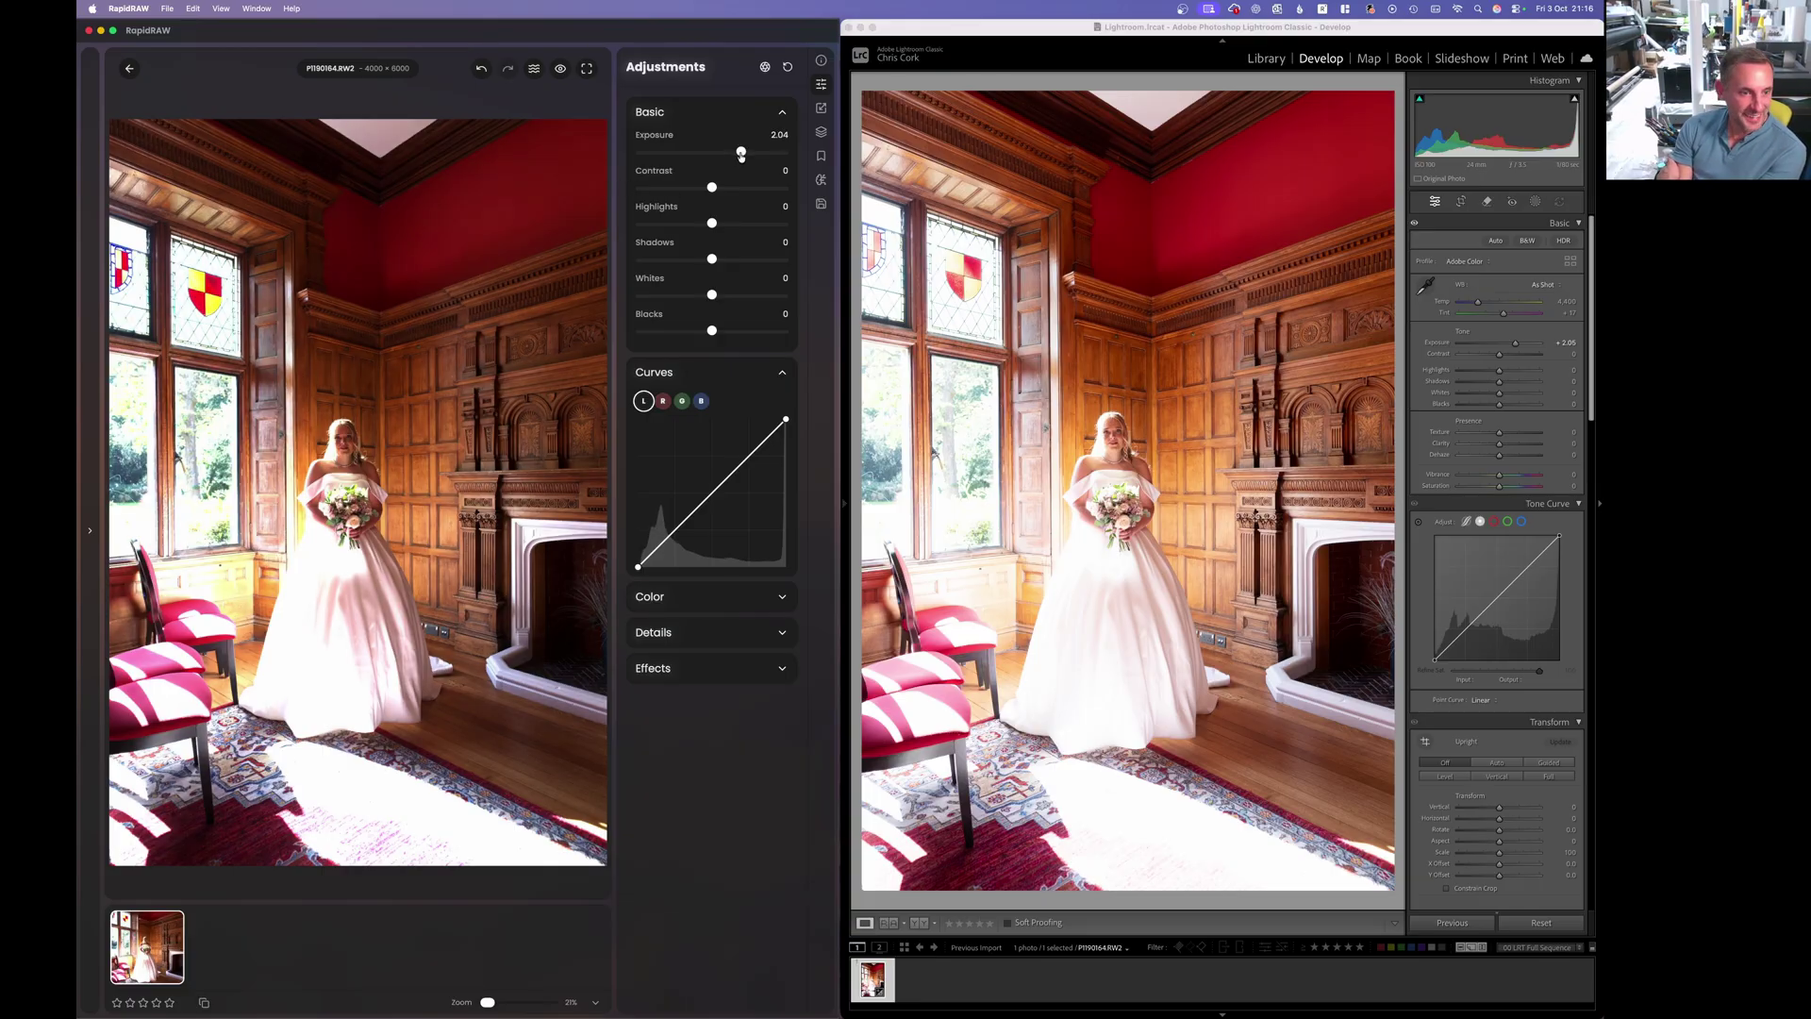
left_click_drag(741, 157, 756, 156)
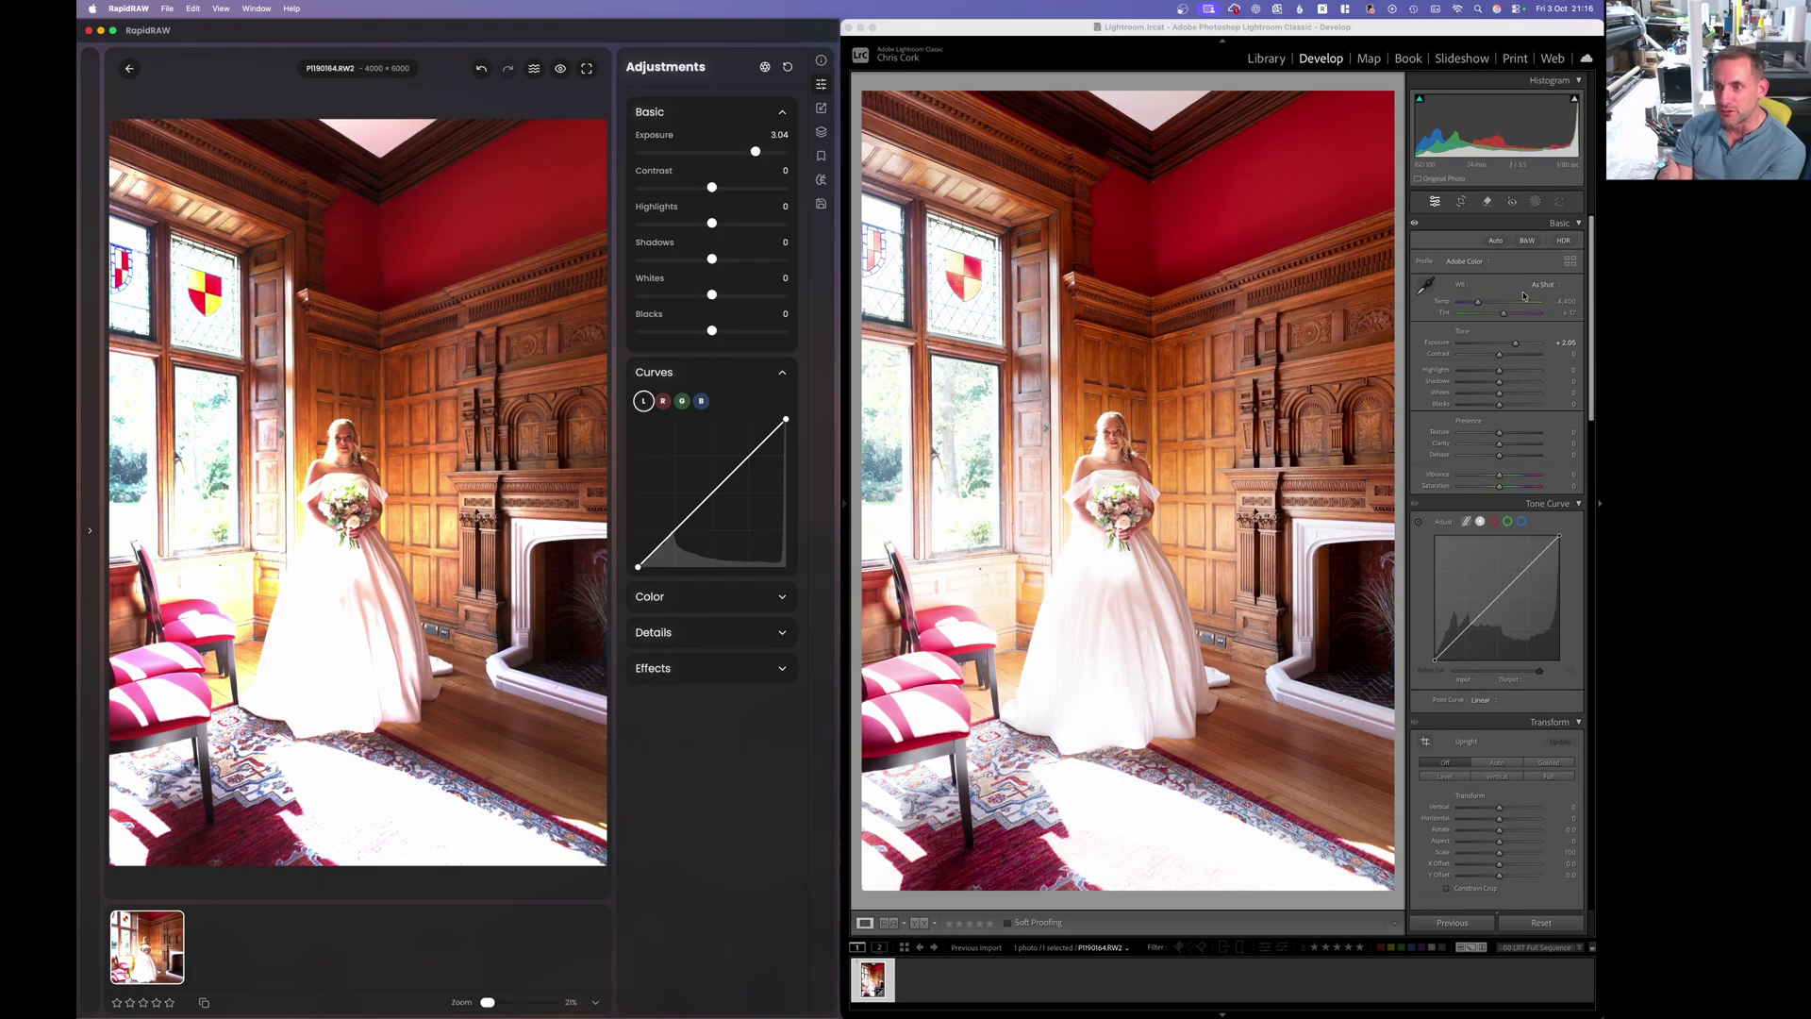
mouse_move(1521, 345)
left_mouse_down()
mouse_move(1500, 348)
mouse_move(1519, 347)
left_mouse_up()
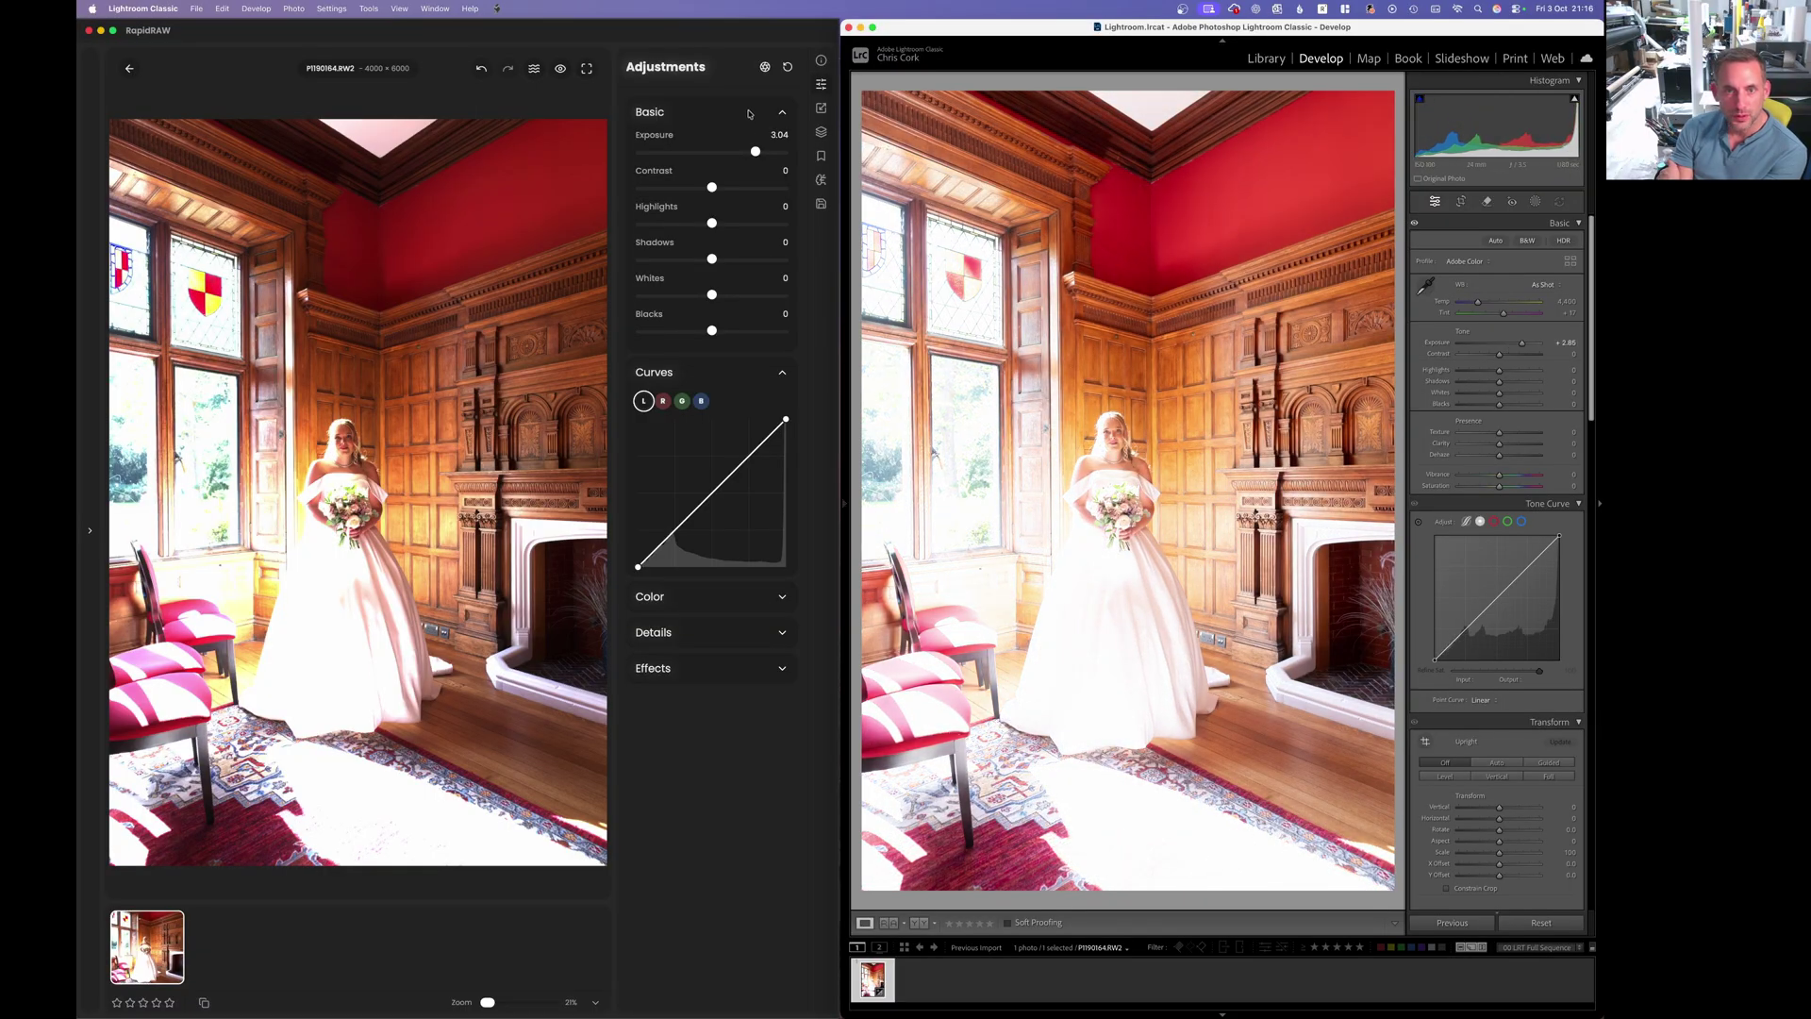
left_click(760, 152)
left_click_drag(760, 152, 766, 154)
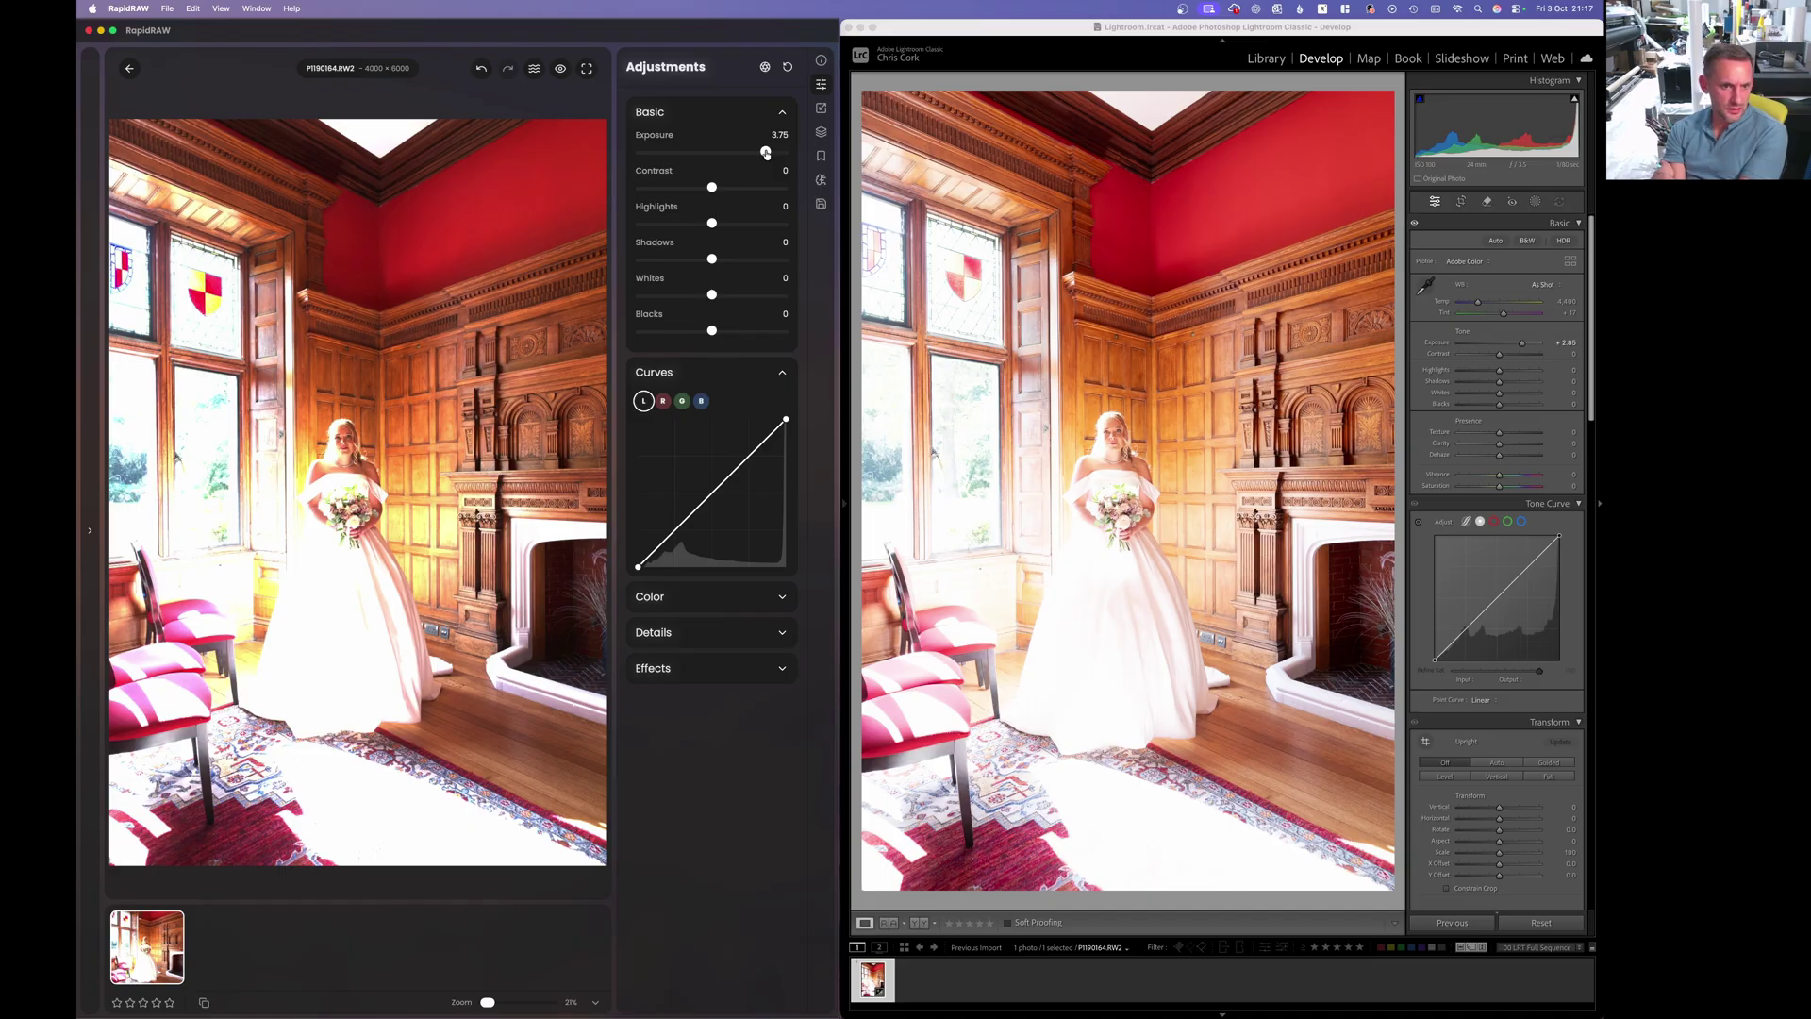
Step: Reset both Exposure sliders to 0, then set Lightroom to about +1.45 and RapidRAW to 2.42
double_click(766, 153)
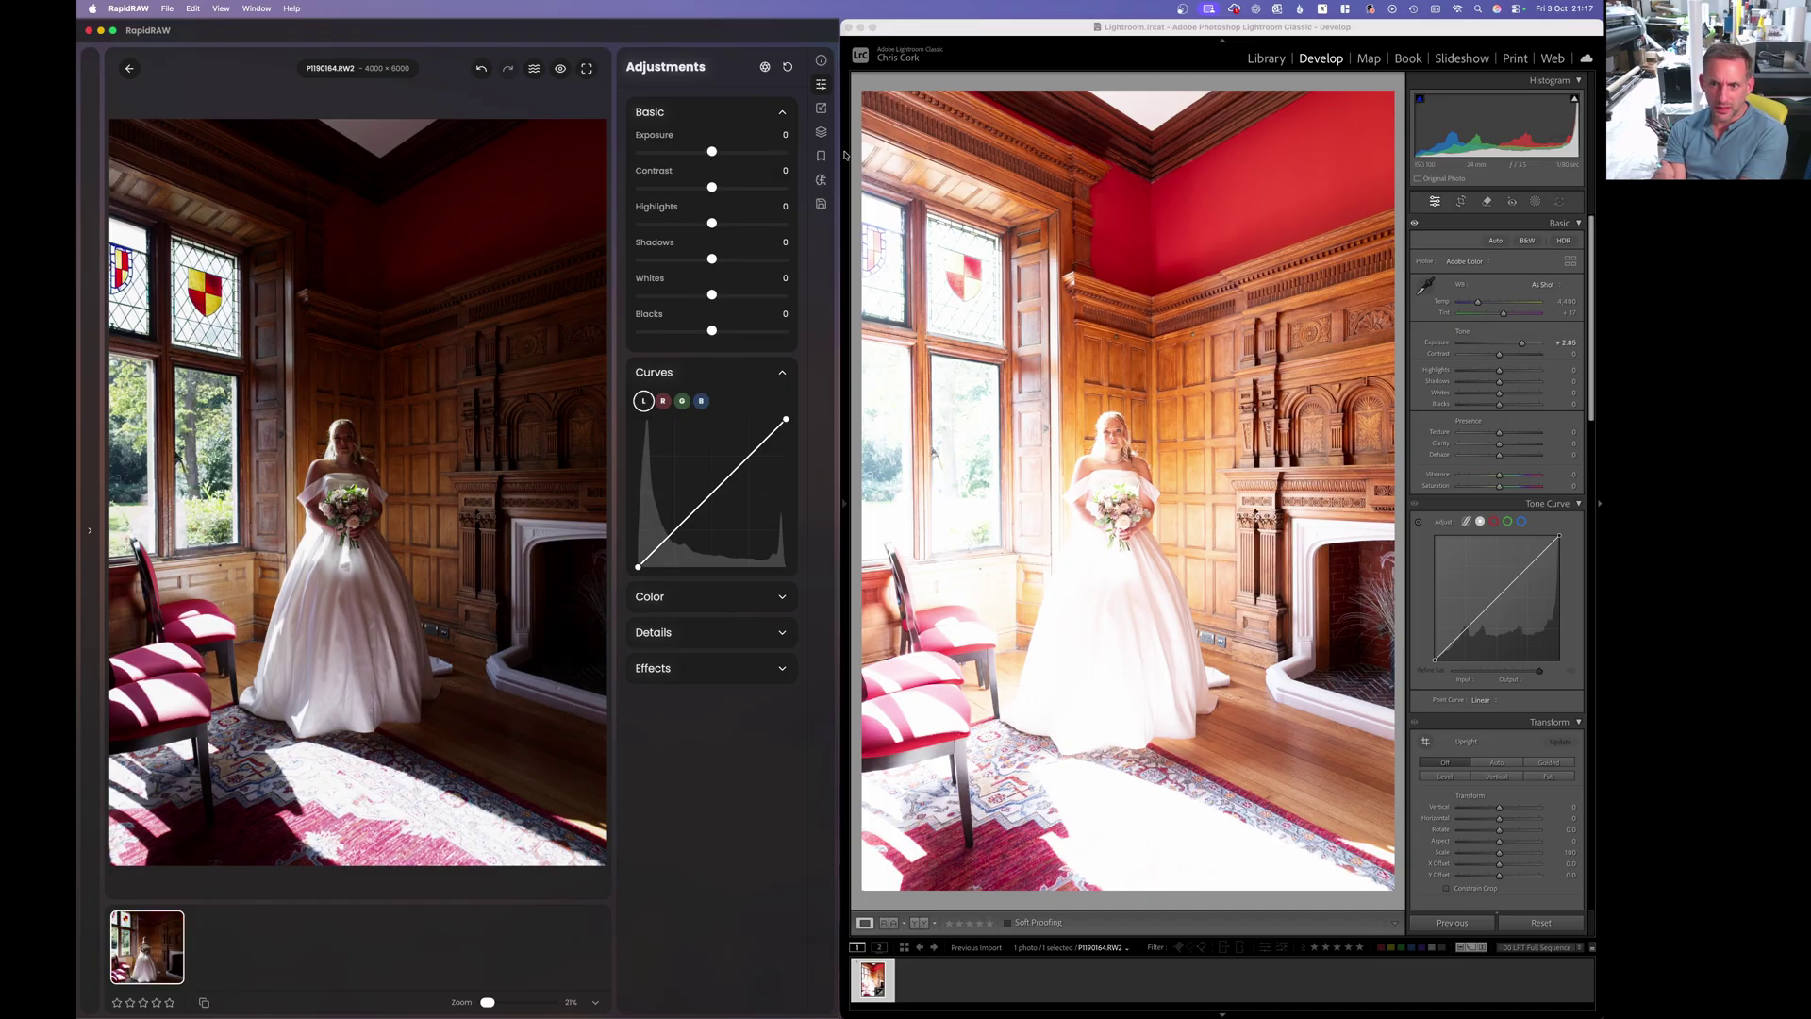
double_click(1530, 342)
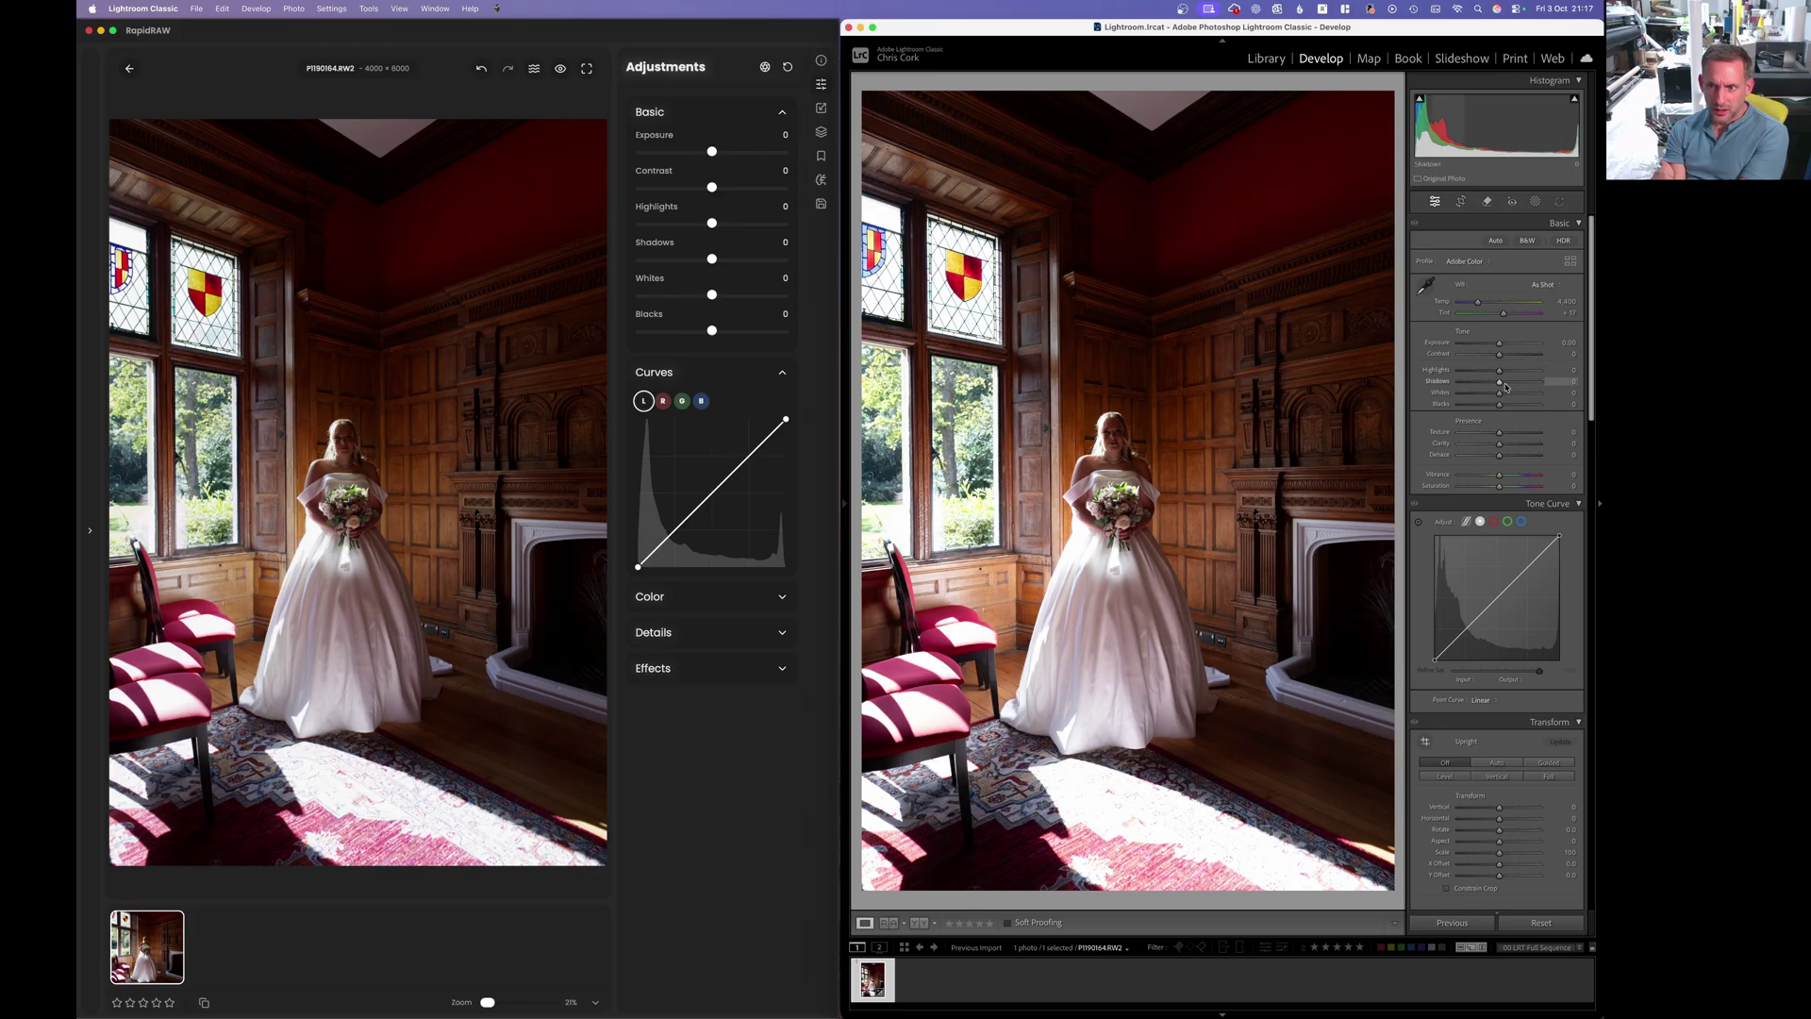
left_click_drag(1500, 342, 1513, 344)
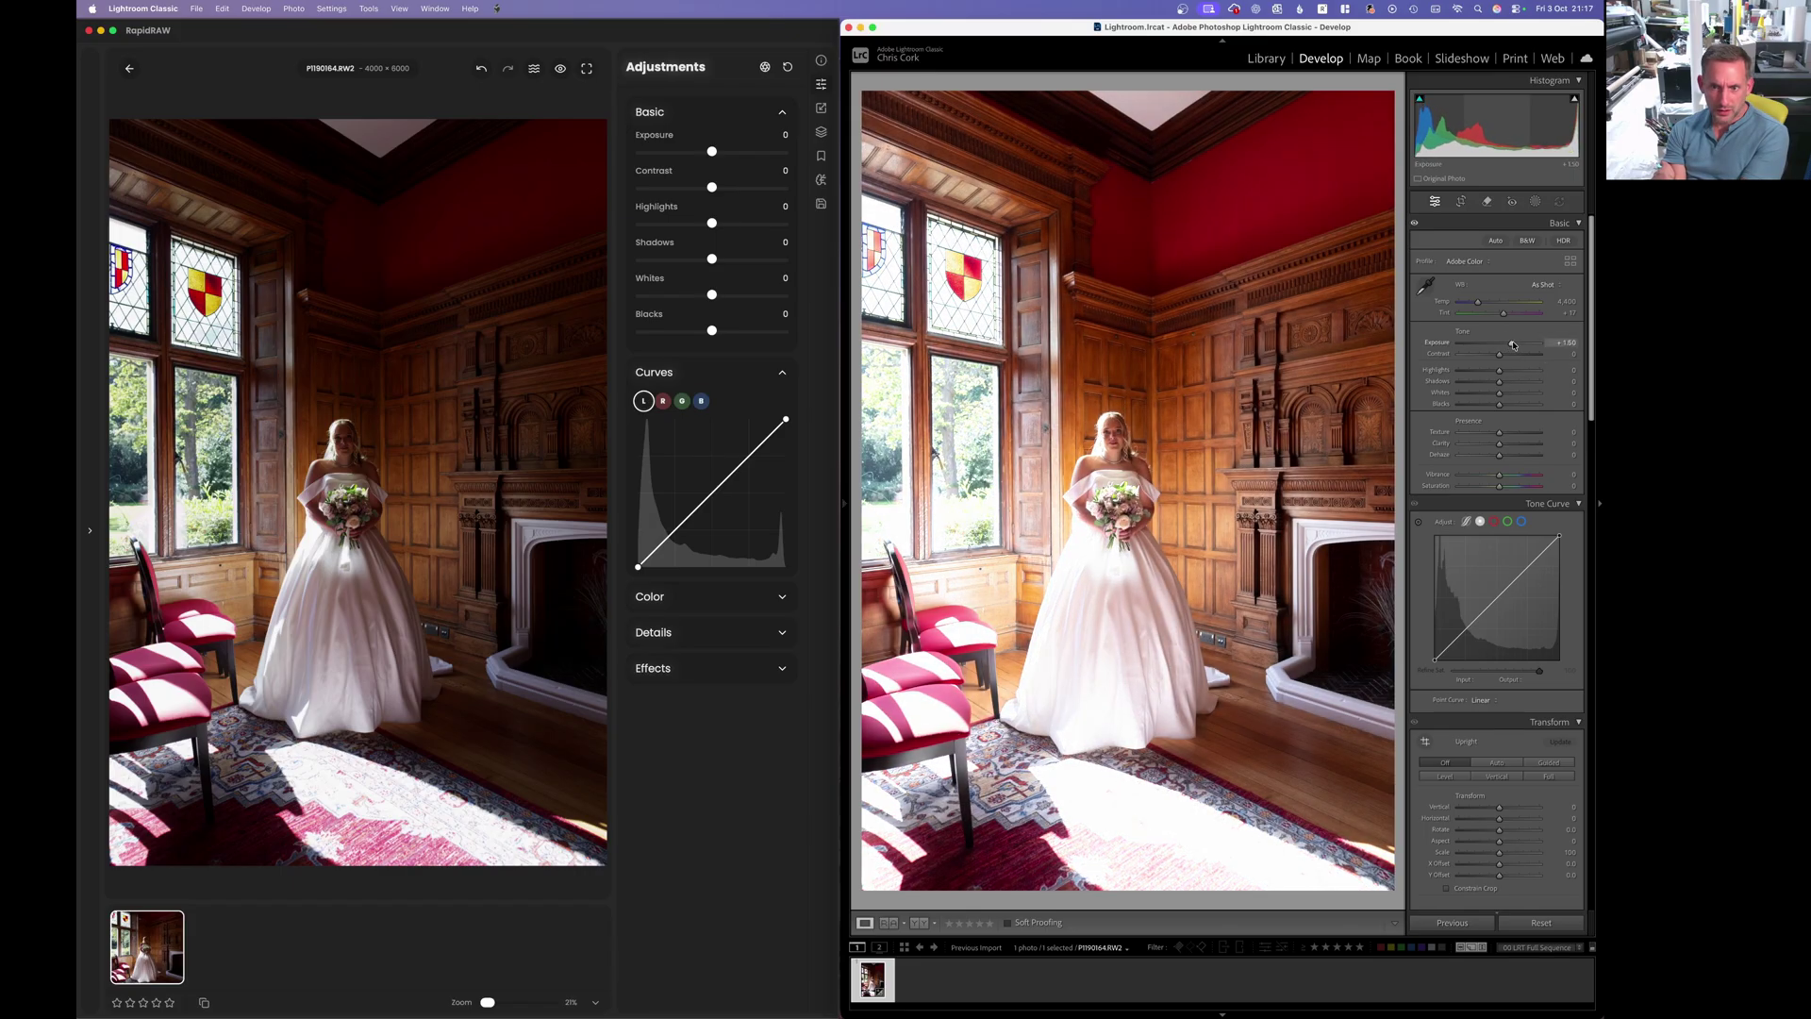
left_click(720, 153)
left_click_drag(720, 153, 747, 155)
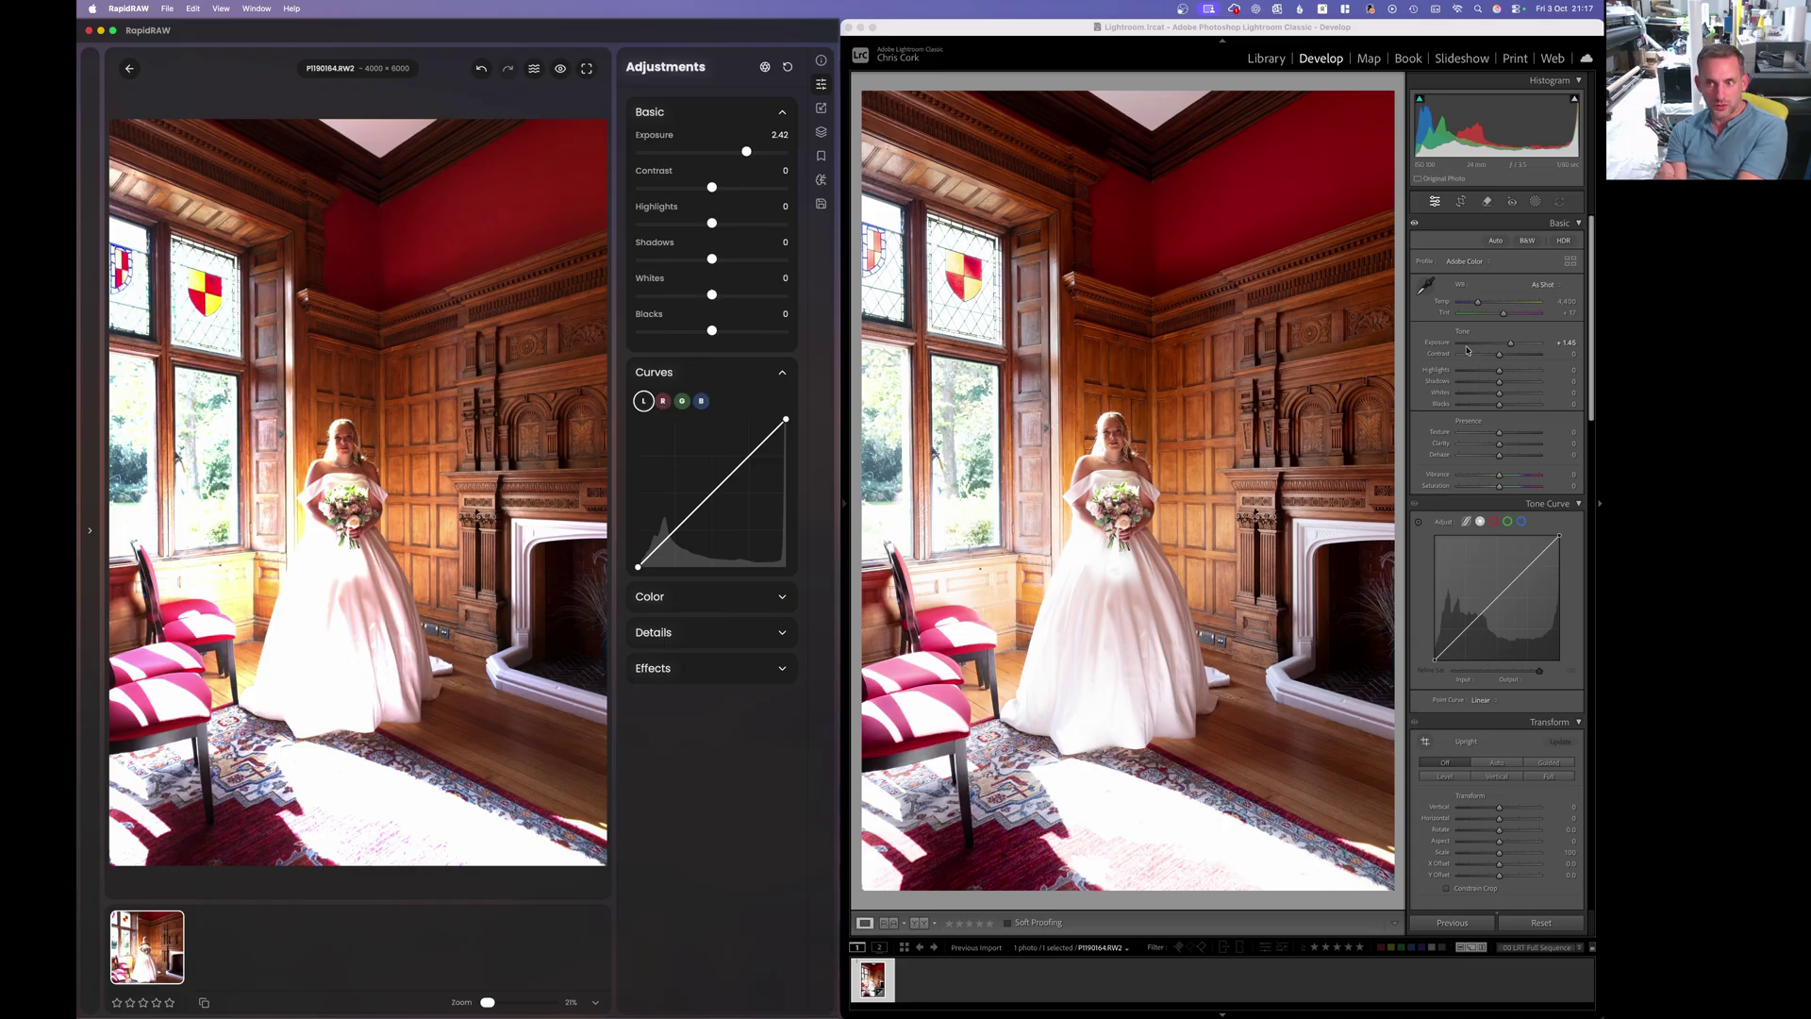
Step: Set Lightroom exposure to +1.50 and take RapidRAW exposure up to 2.71, then down to 1.54
left_click(1513, 345)
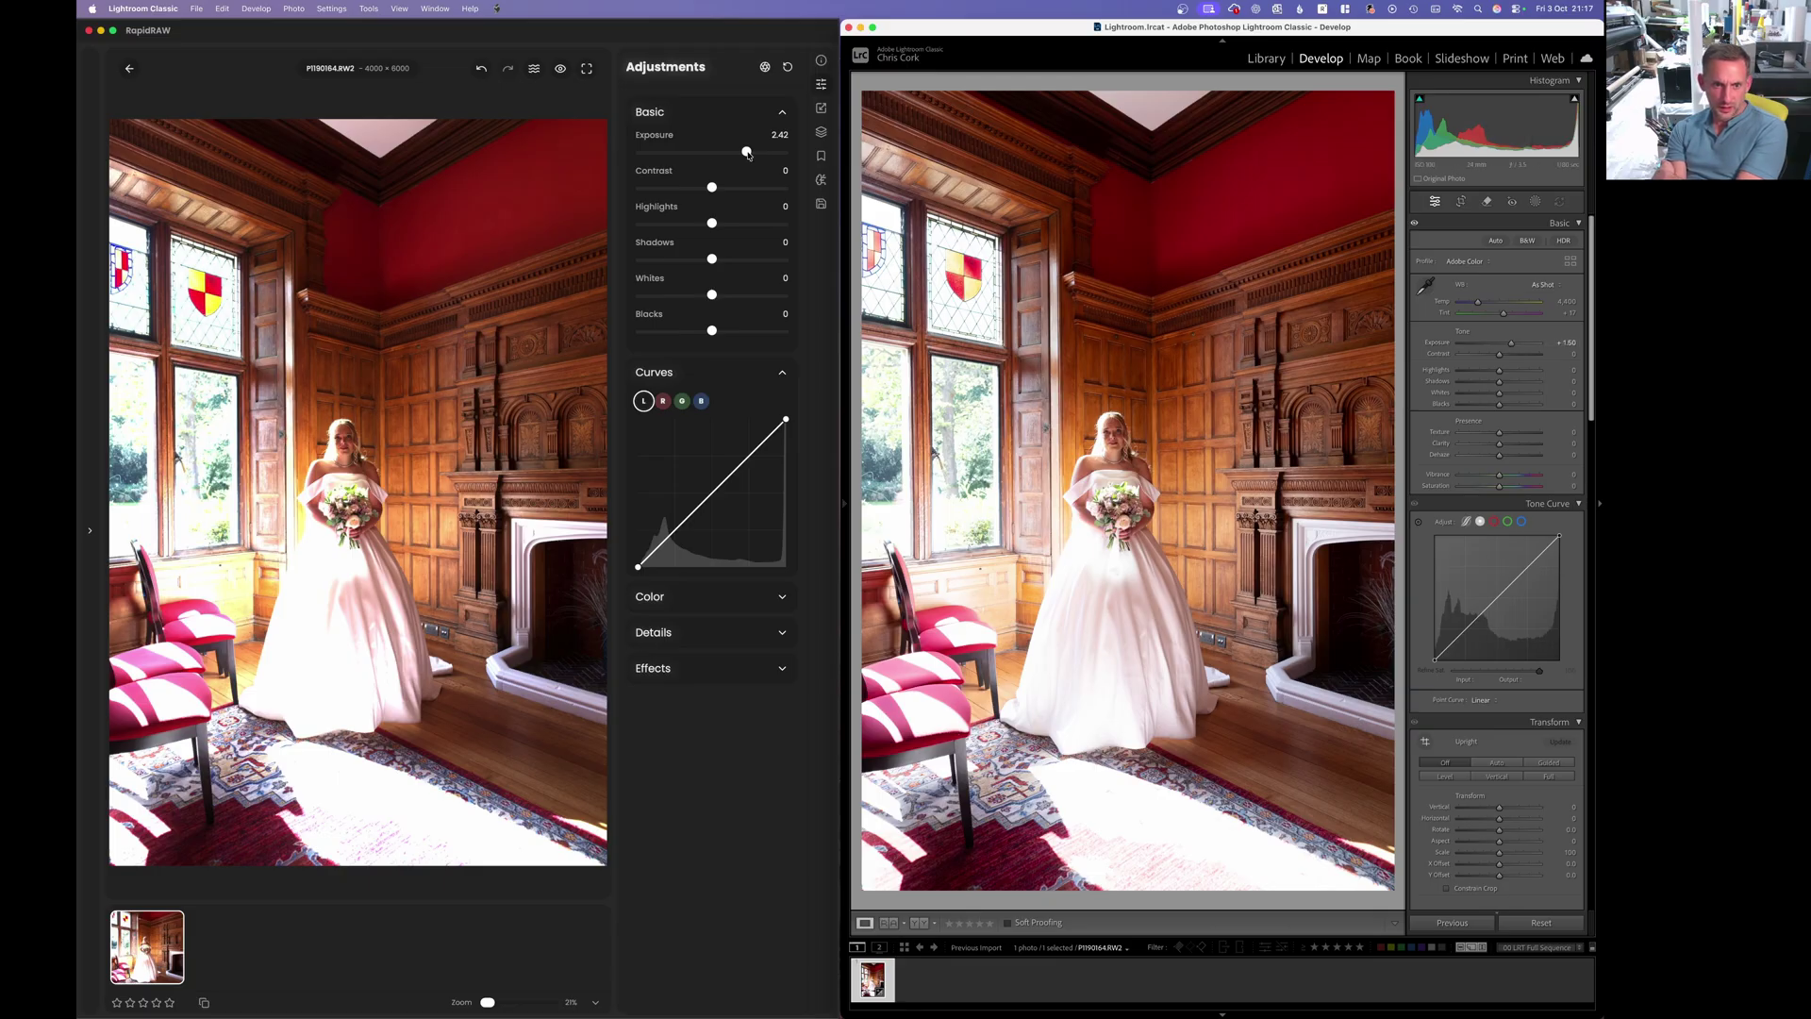
left_click(748, 154)
left_click_drag(748, 154, 752, 156)
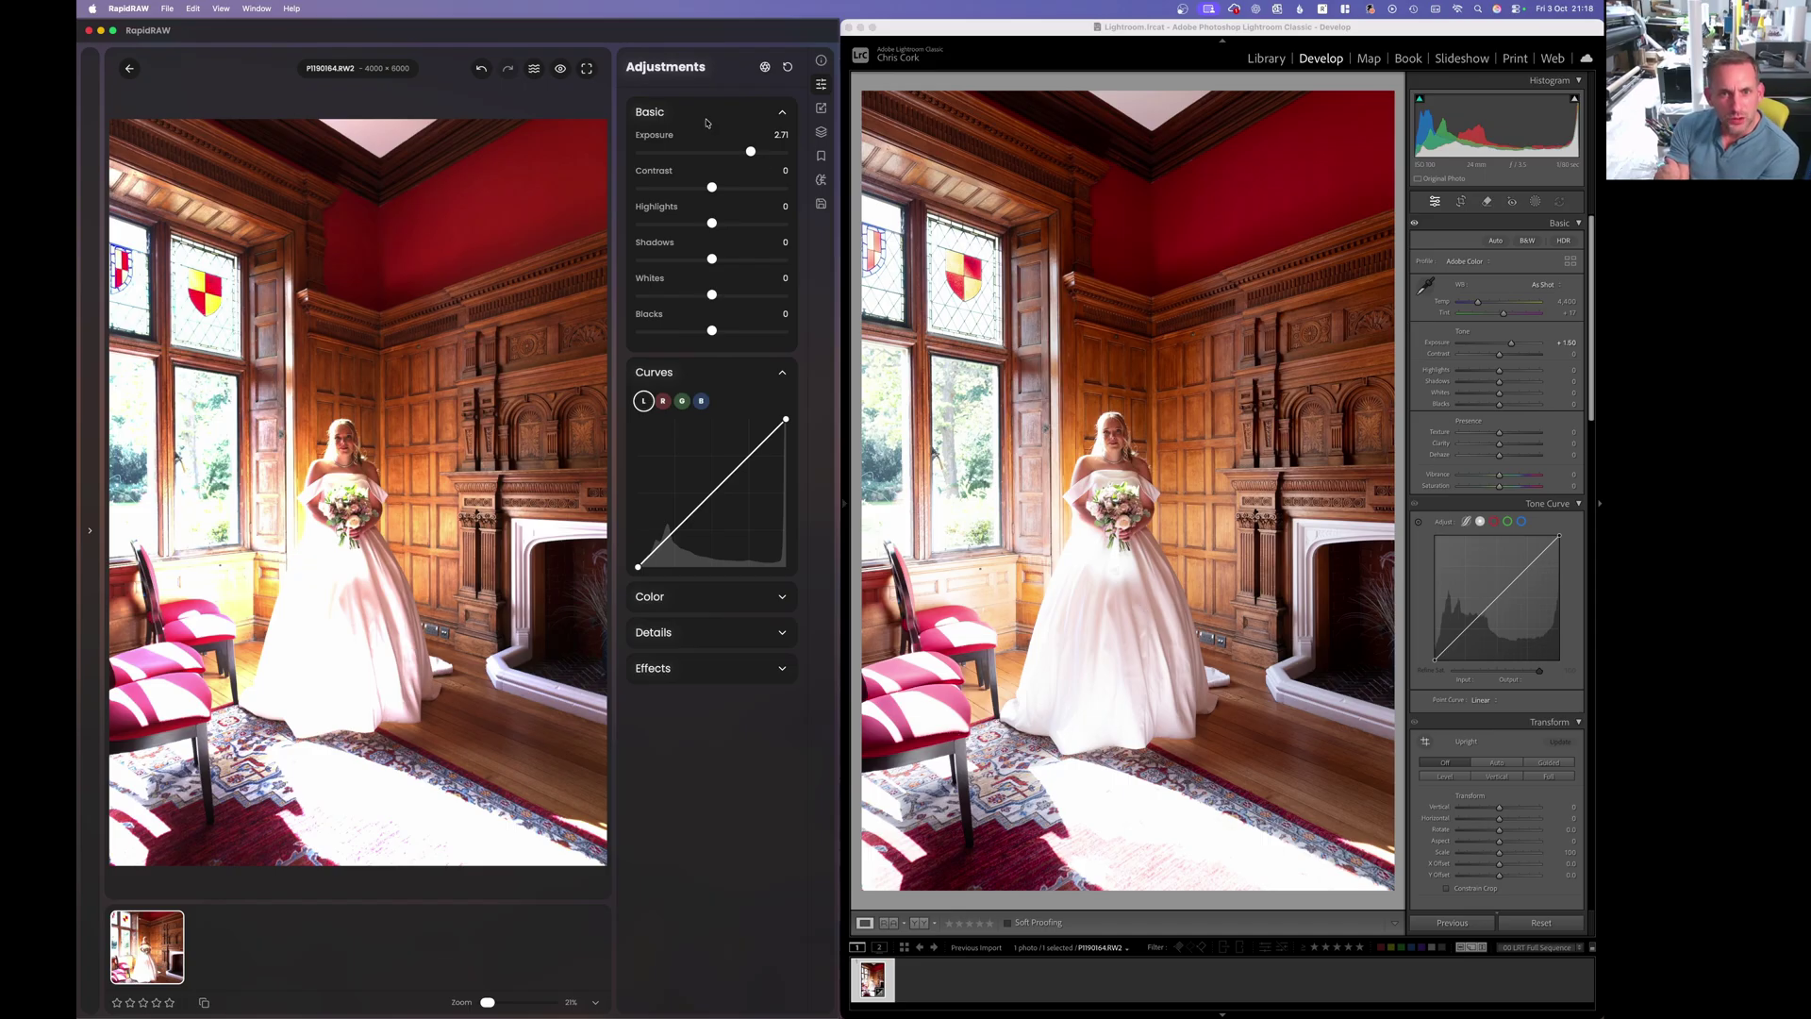
left_click_drag(750, 151, 734, 154)
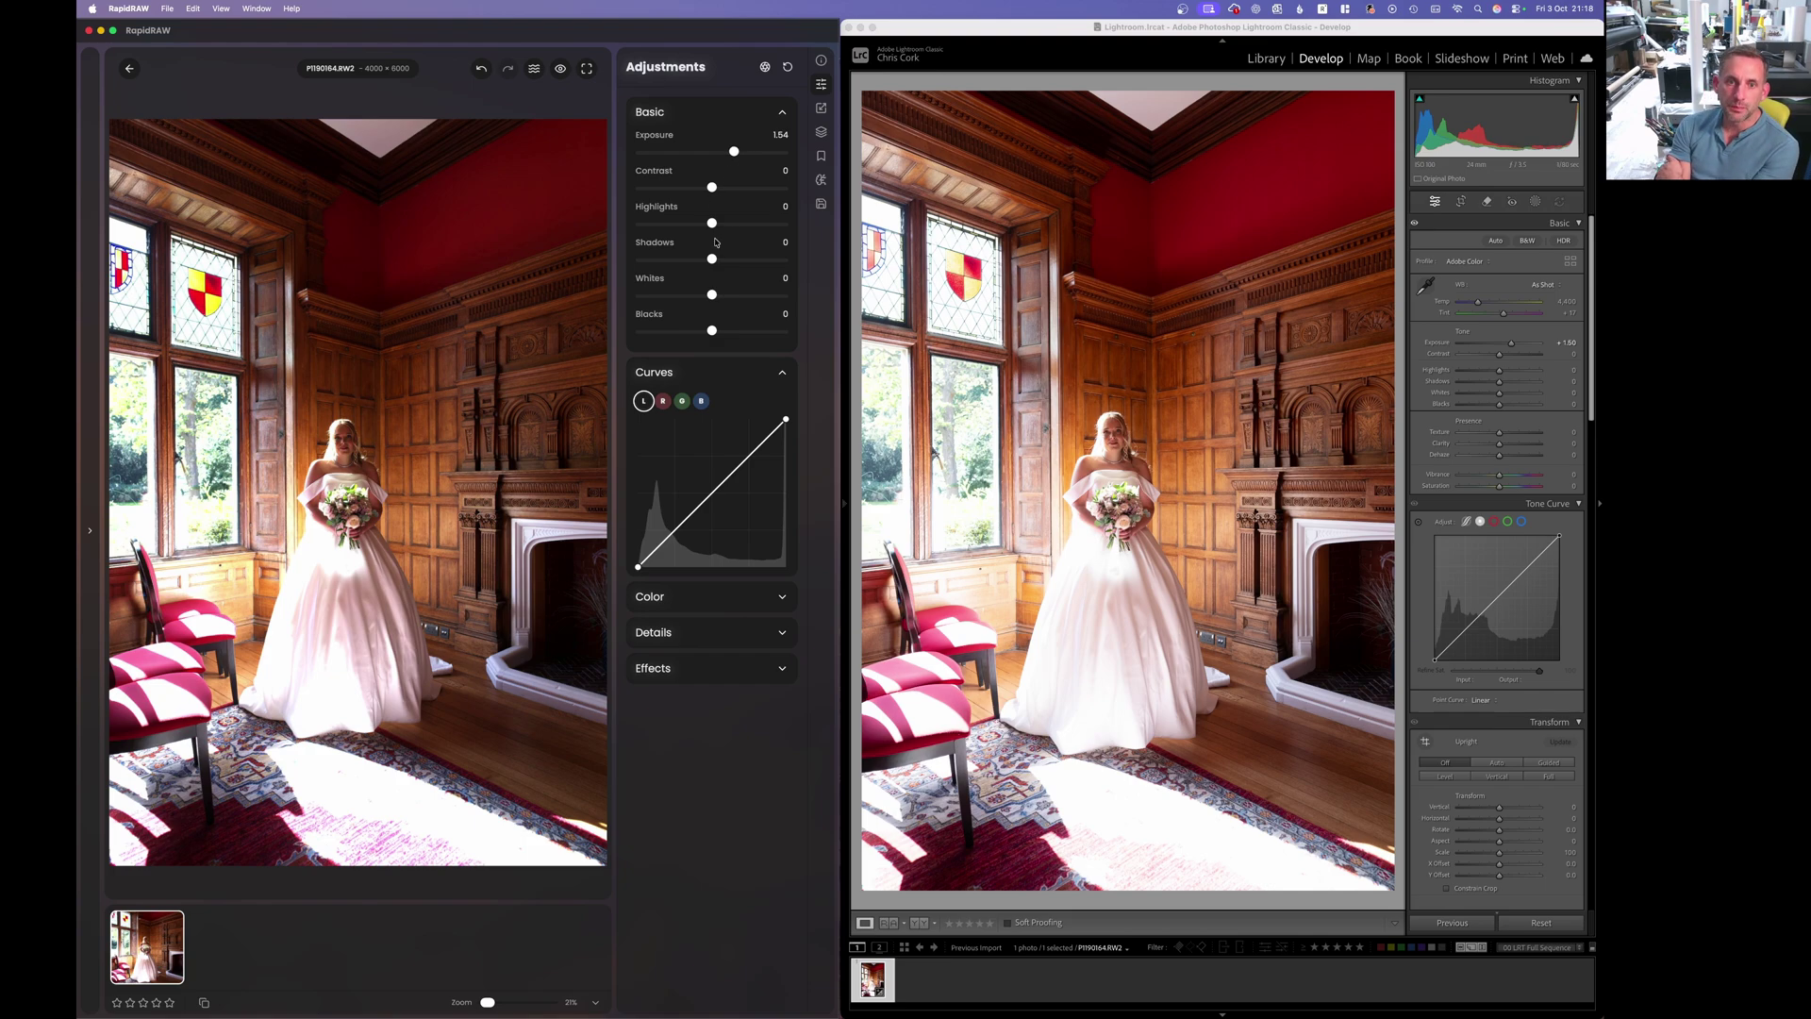
Step: Lift the shadows in RapidRAW and Lightroom, closing an accidentally opened white balance preset list
left_click_drag(712, 259, 761, 259)
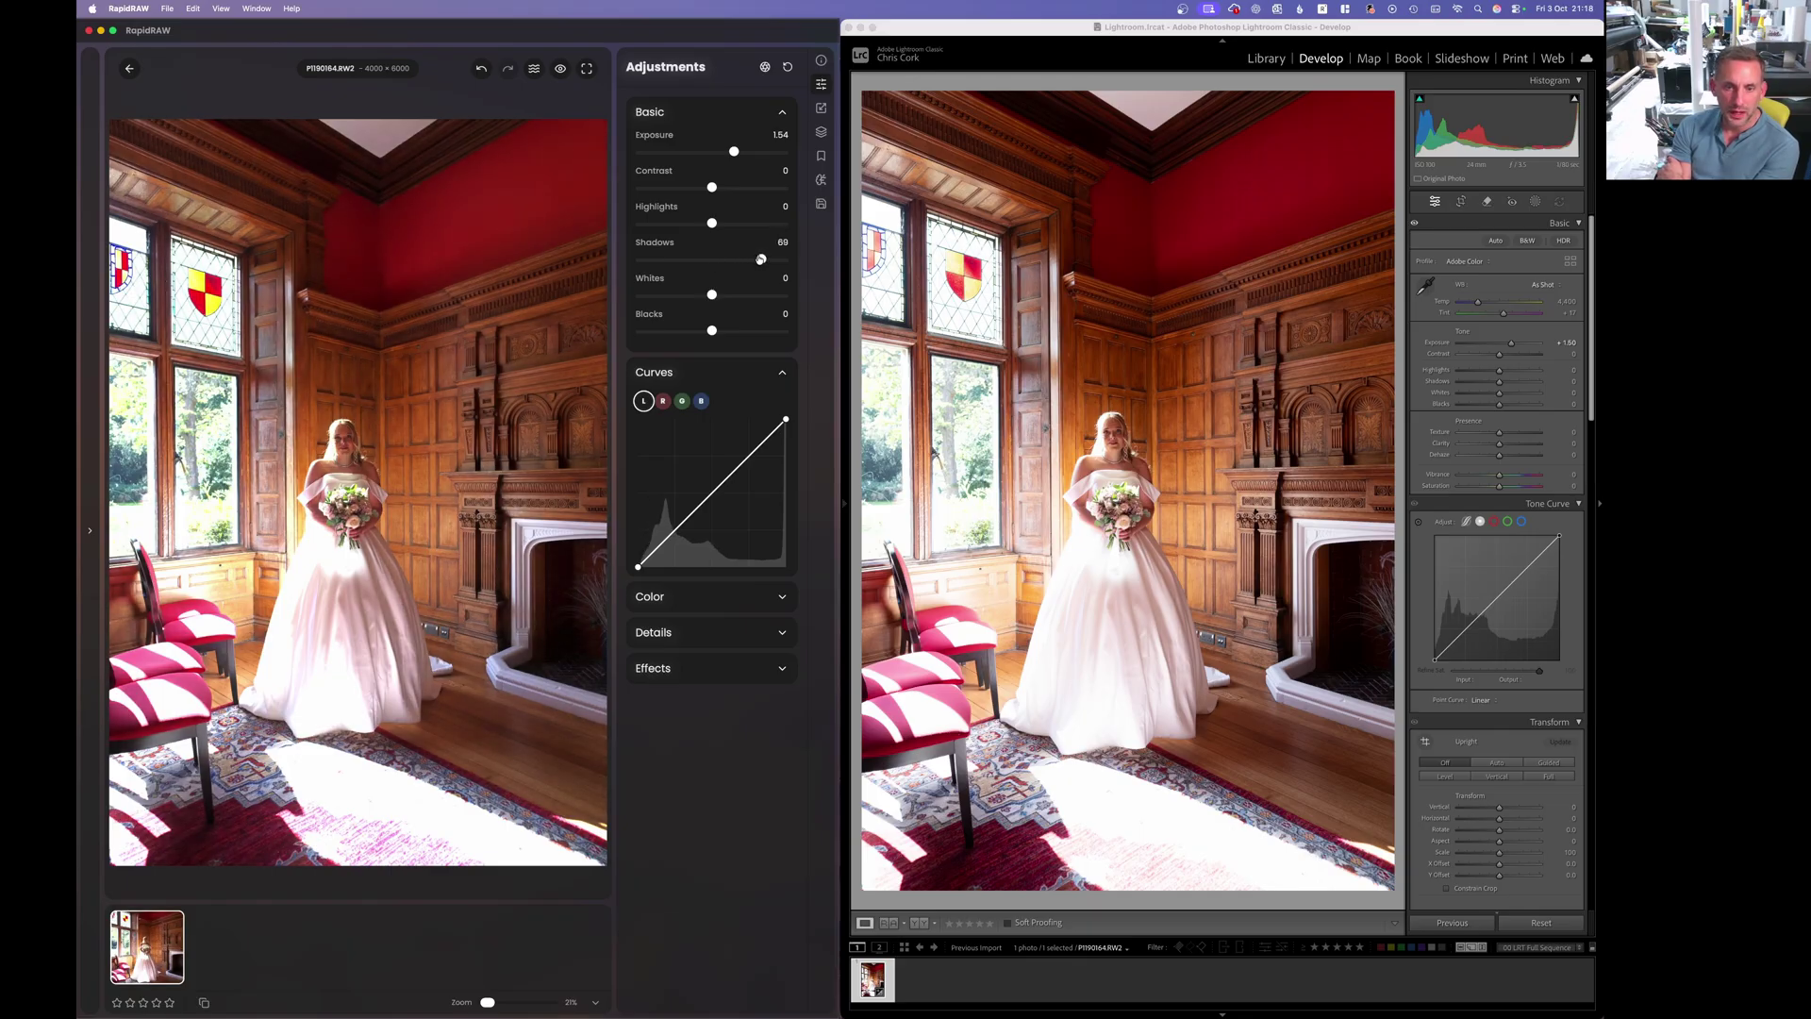
left_click(1513, 285)
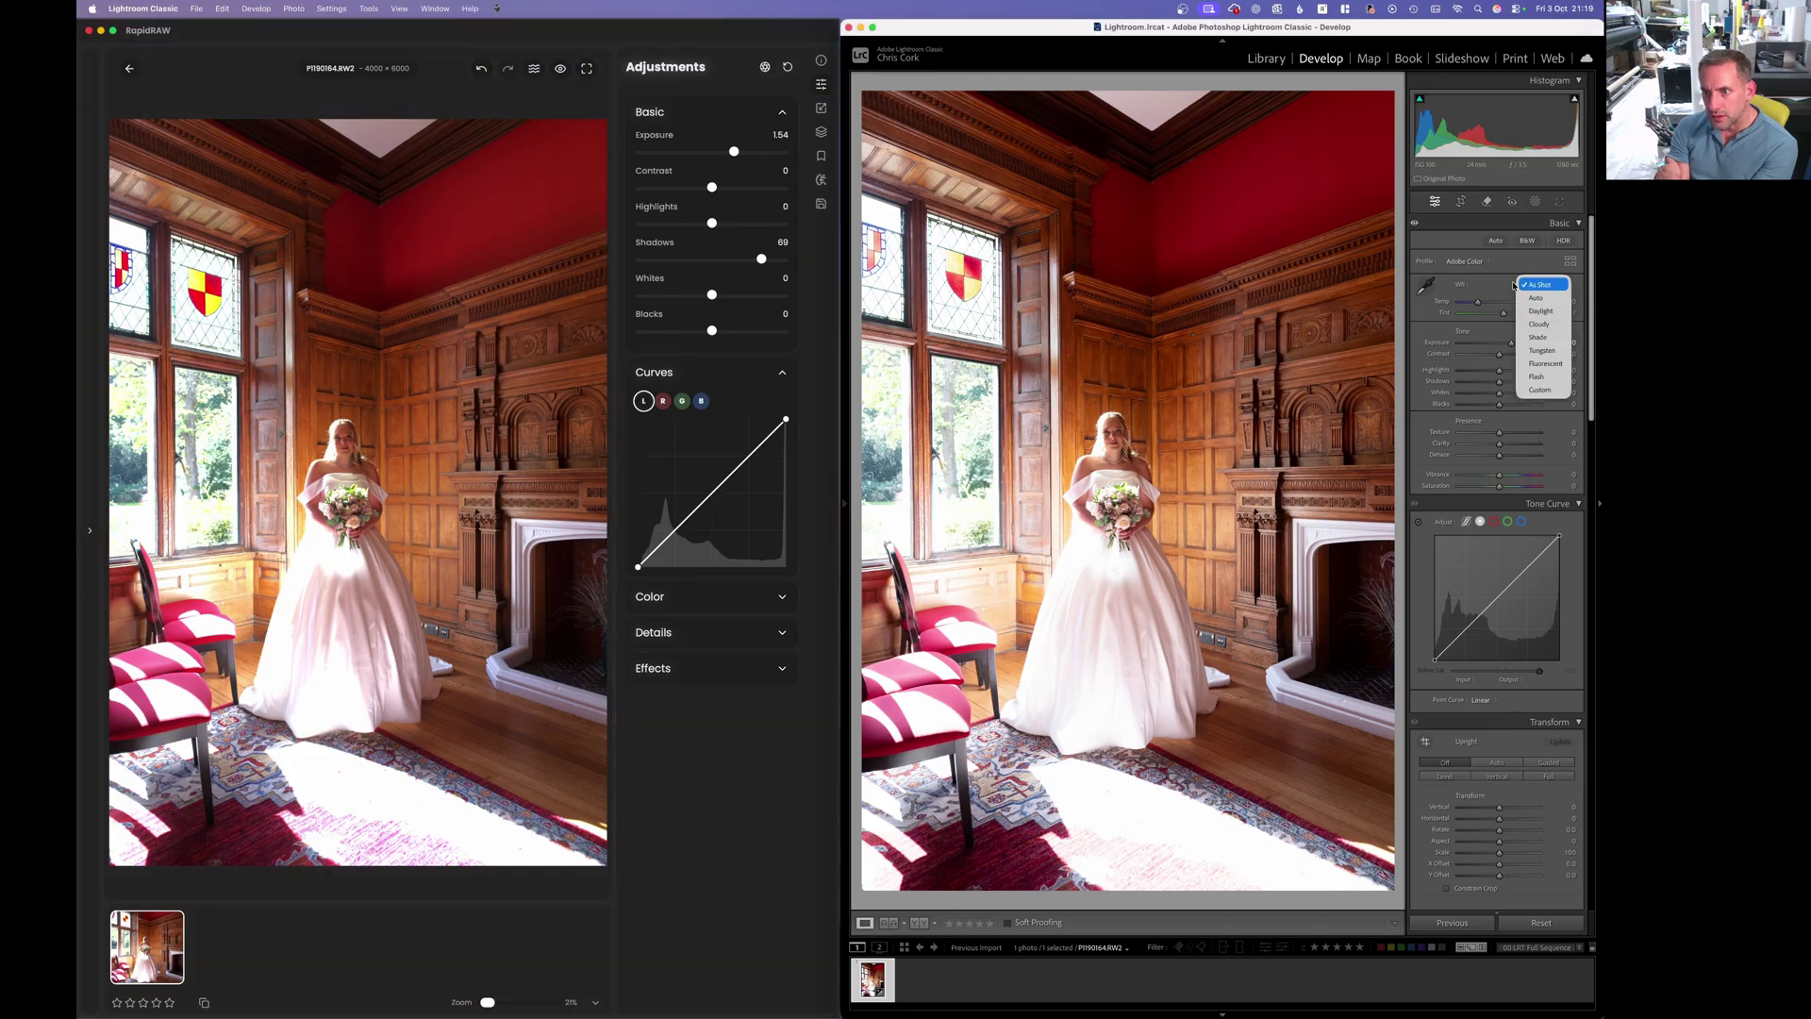
left_click(1413, 331)
left_click_drag(1498, 381, 1534, 386)
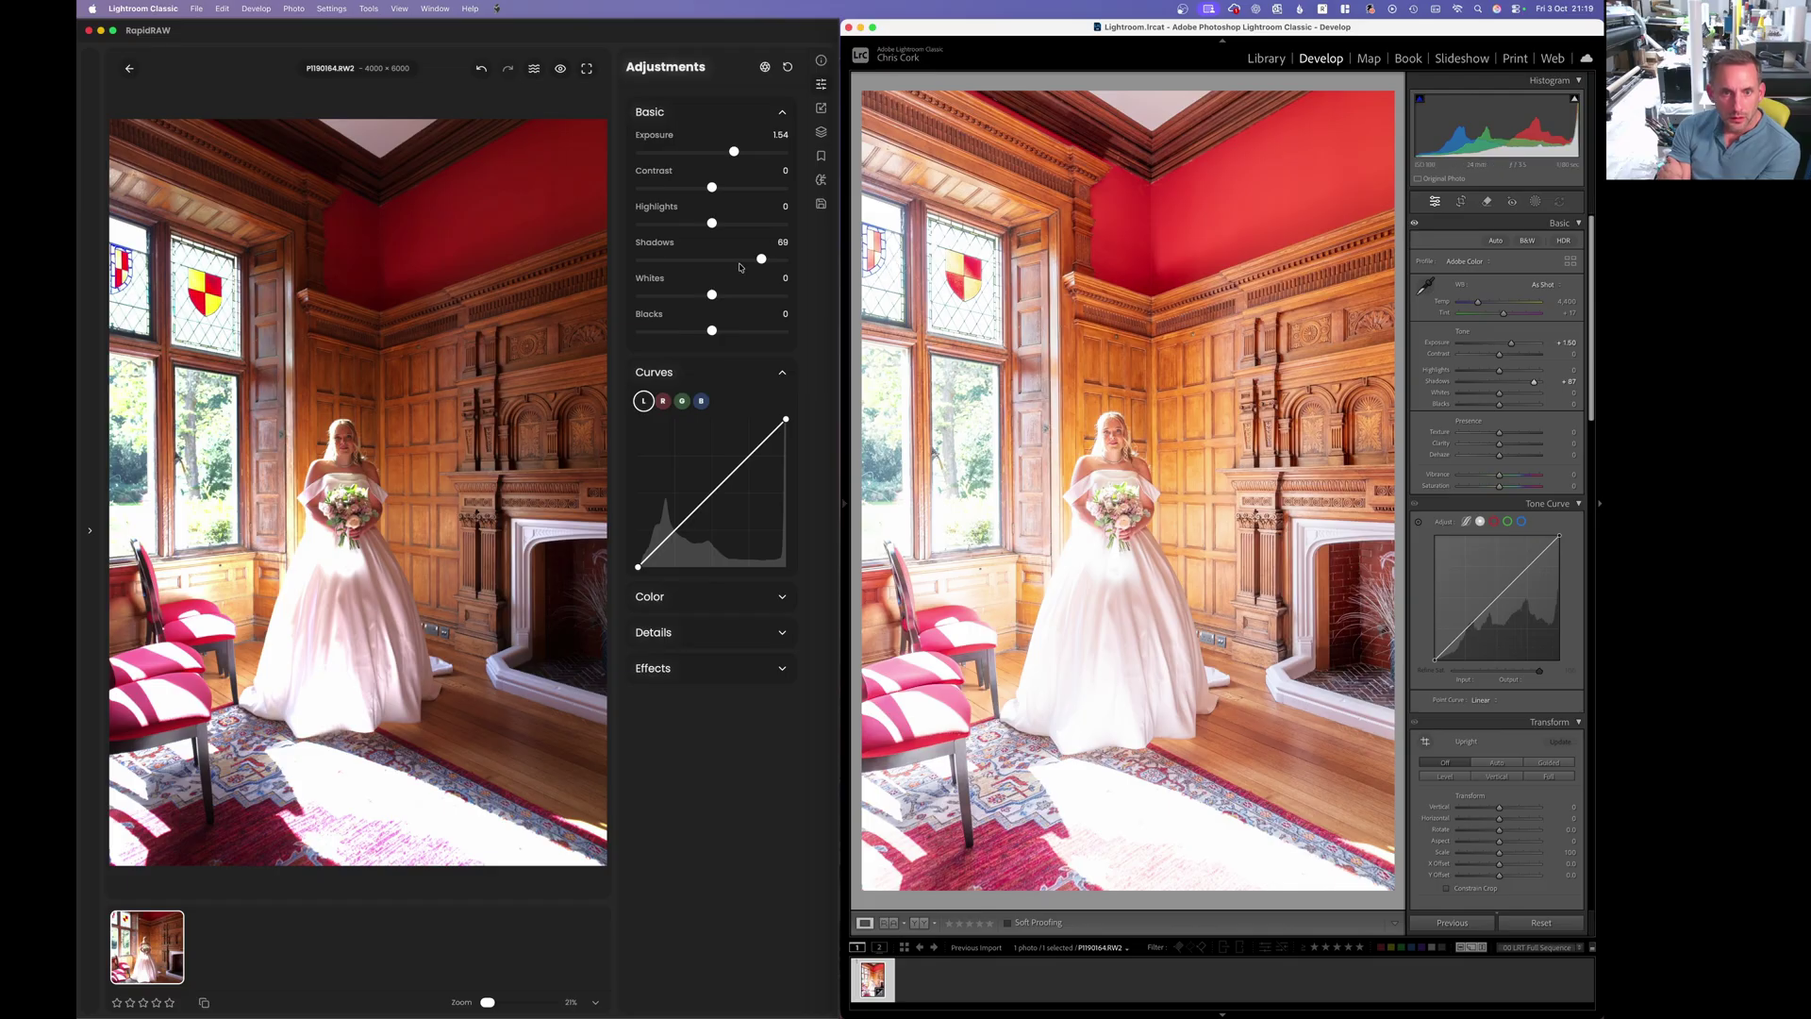
left_click_drag(761, 261, 842, 261)
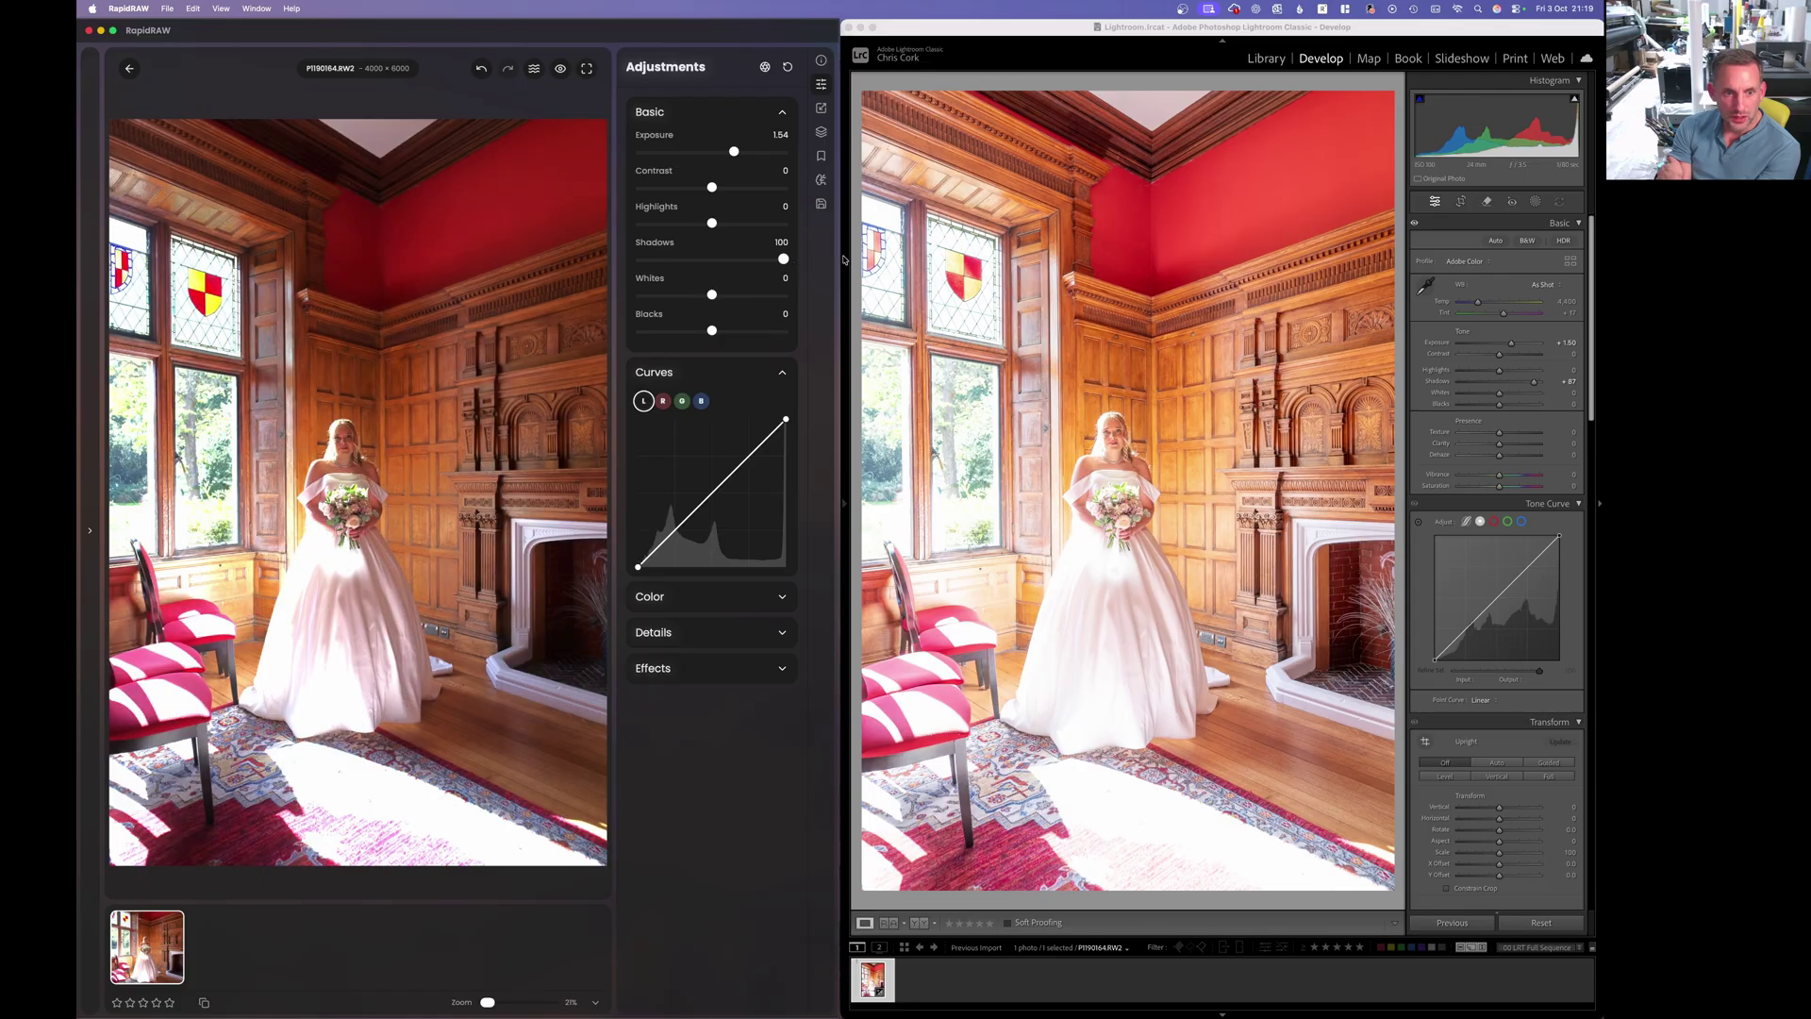
mouse_move(842, 261)
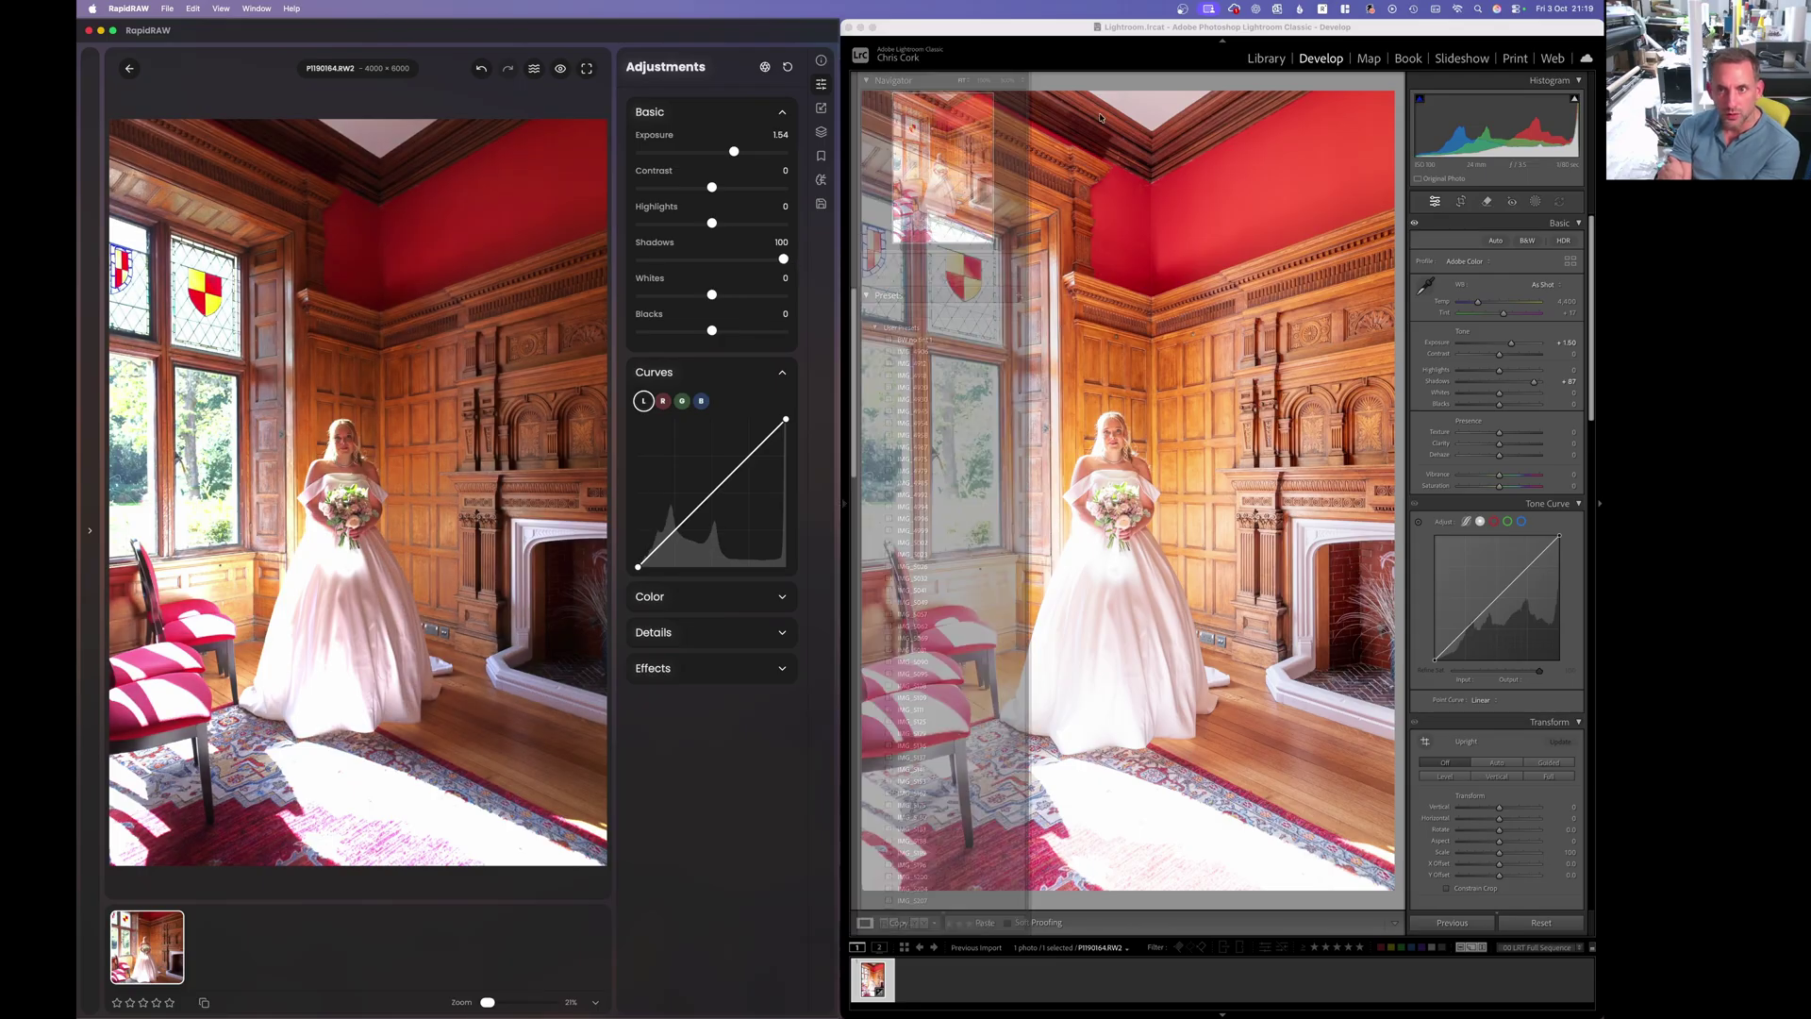
Step: Settle Lightroom shadows near +49 and RapidRAW at shadows 76 and whites 26
left_click(1292, 287)
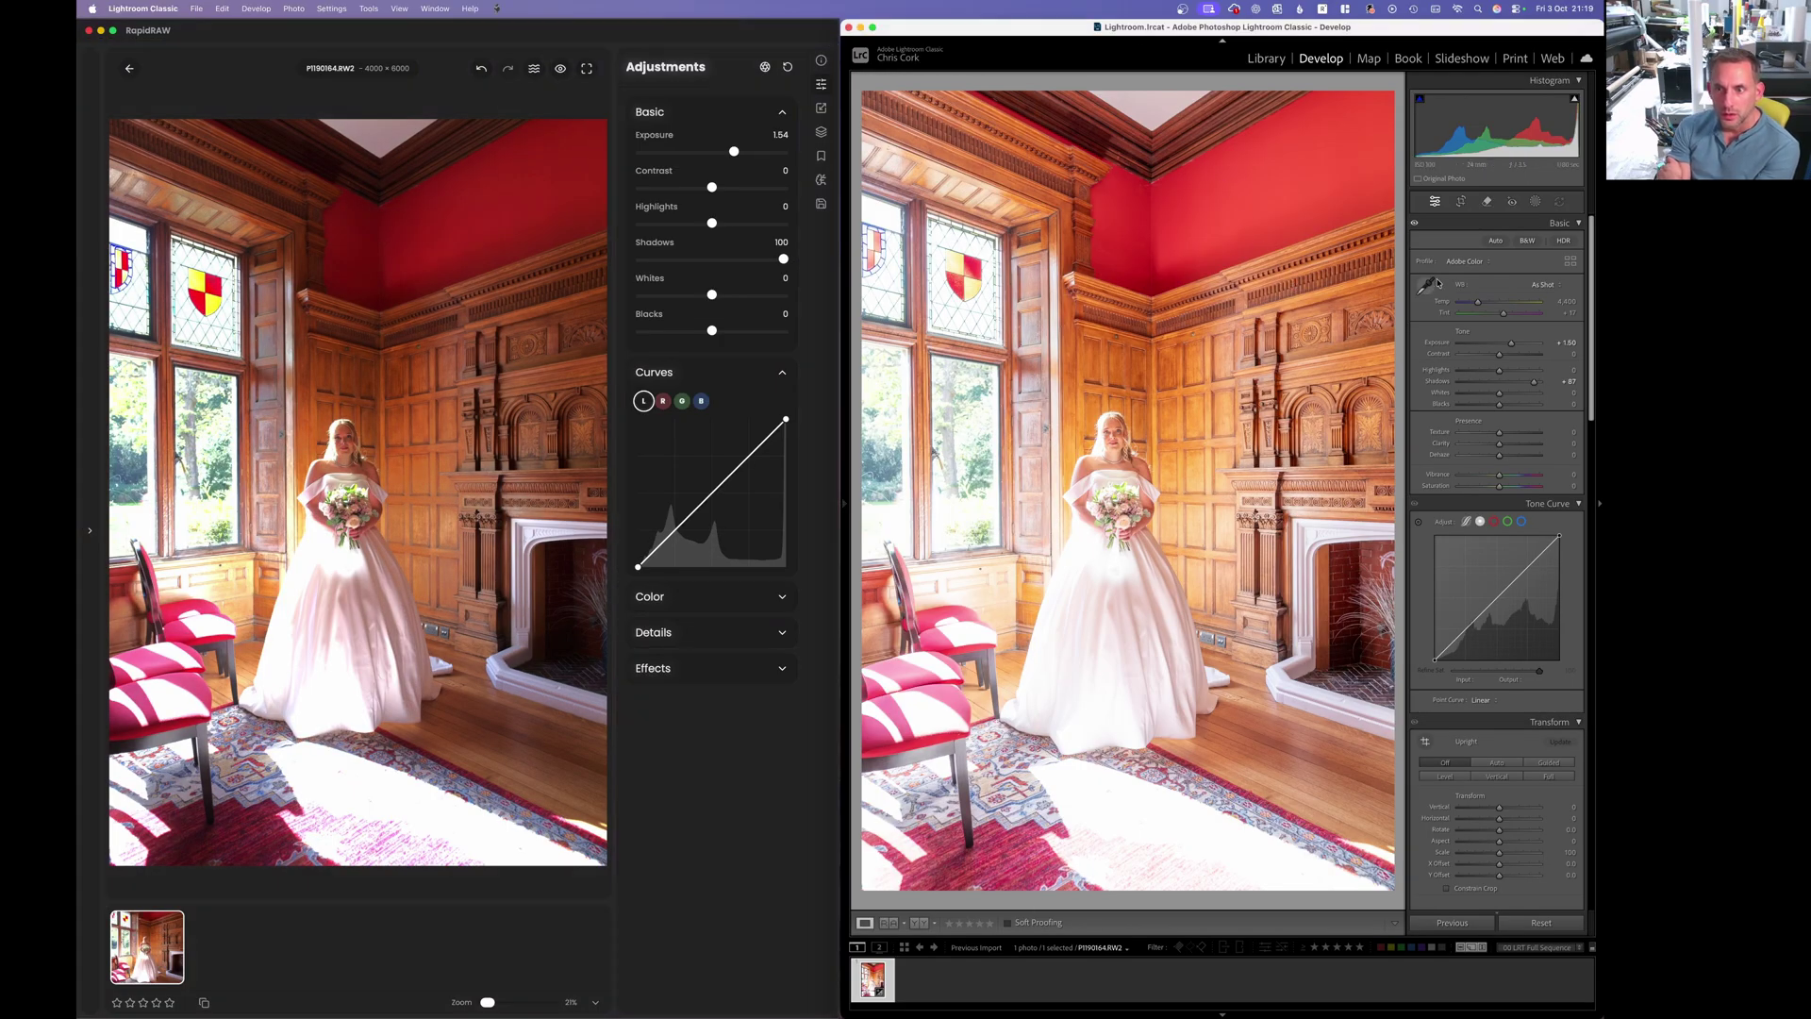
left_click_drag(1534, 381, 1518, 382)
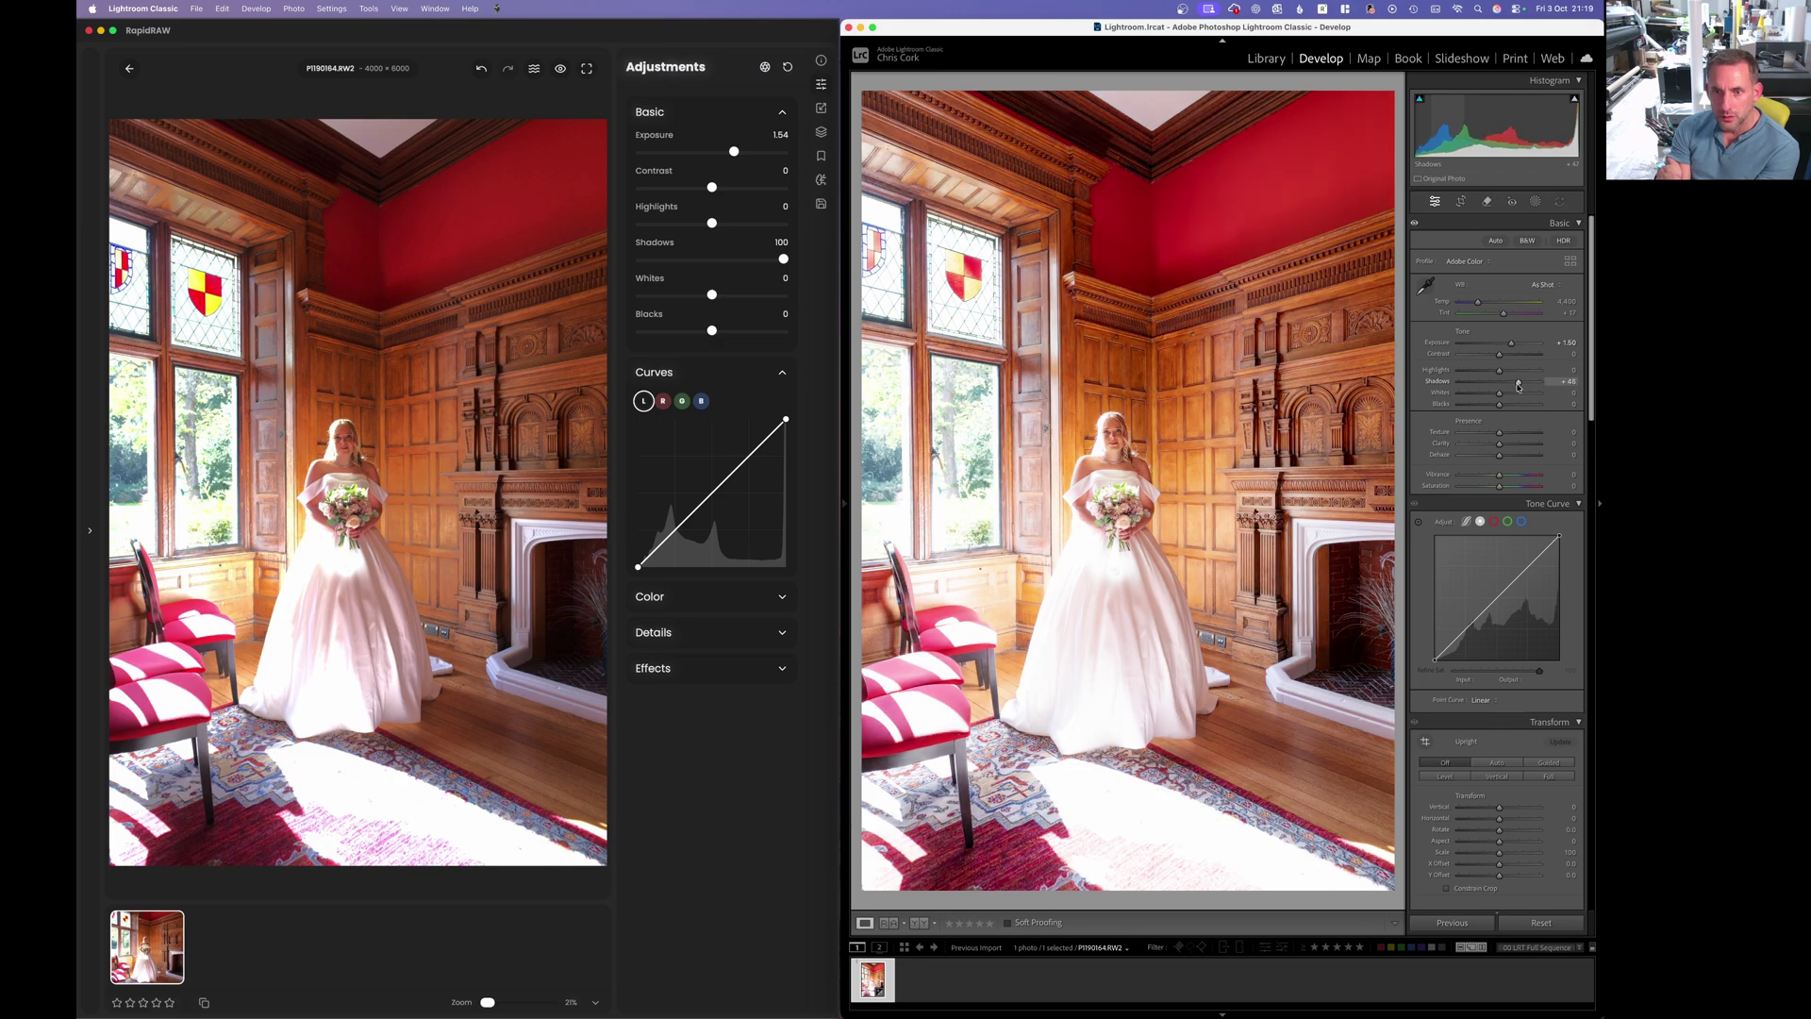
left_click(784, 261)
left_click_drag(785, 261, 729, 295)
Step: Drag Lightroom's Whites slider from +10 up to about +49
left_click_drag(1499, 393, 1516, 397)
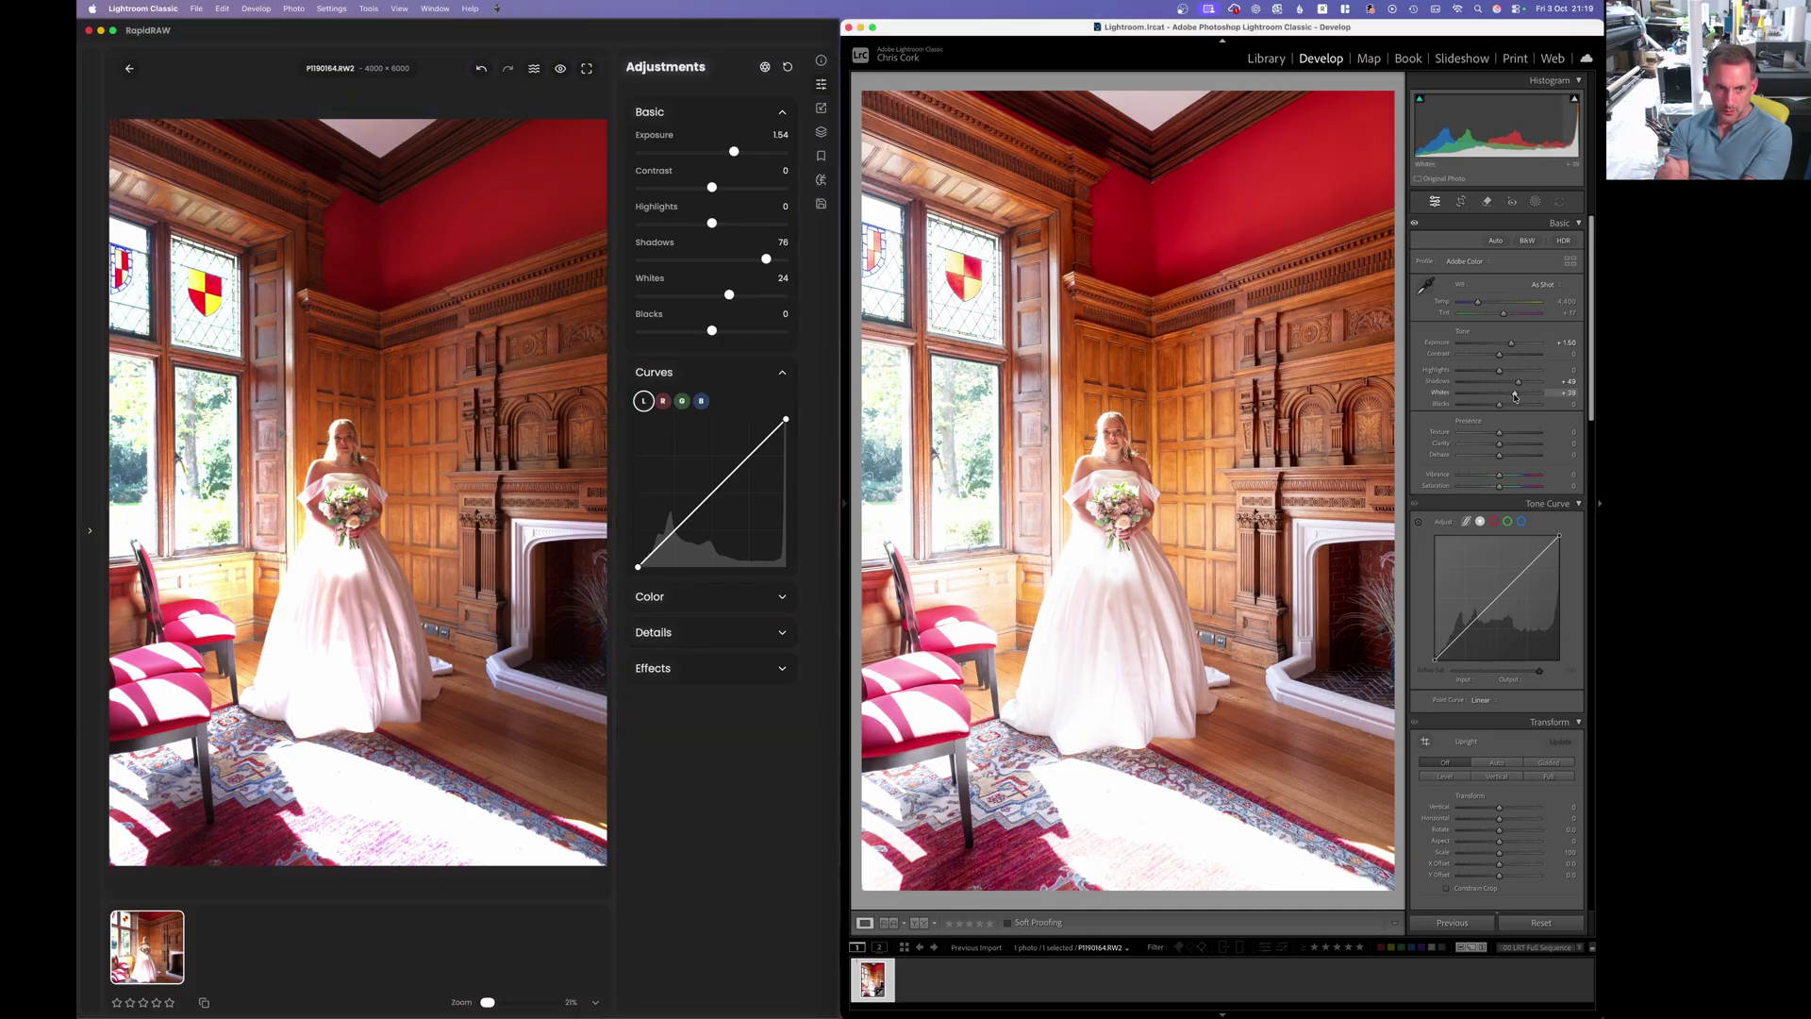
left_click_drag(1514, 397, 1519, 396)
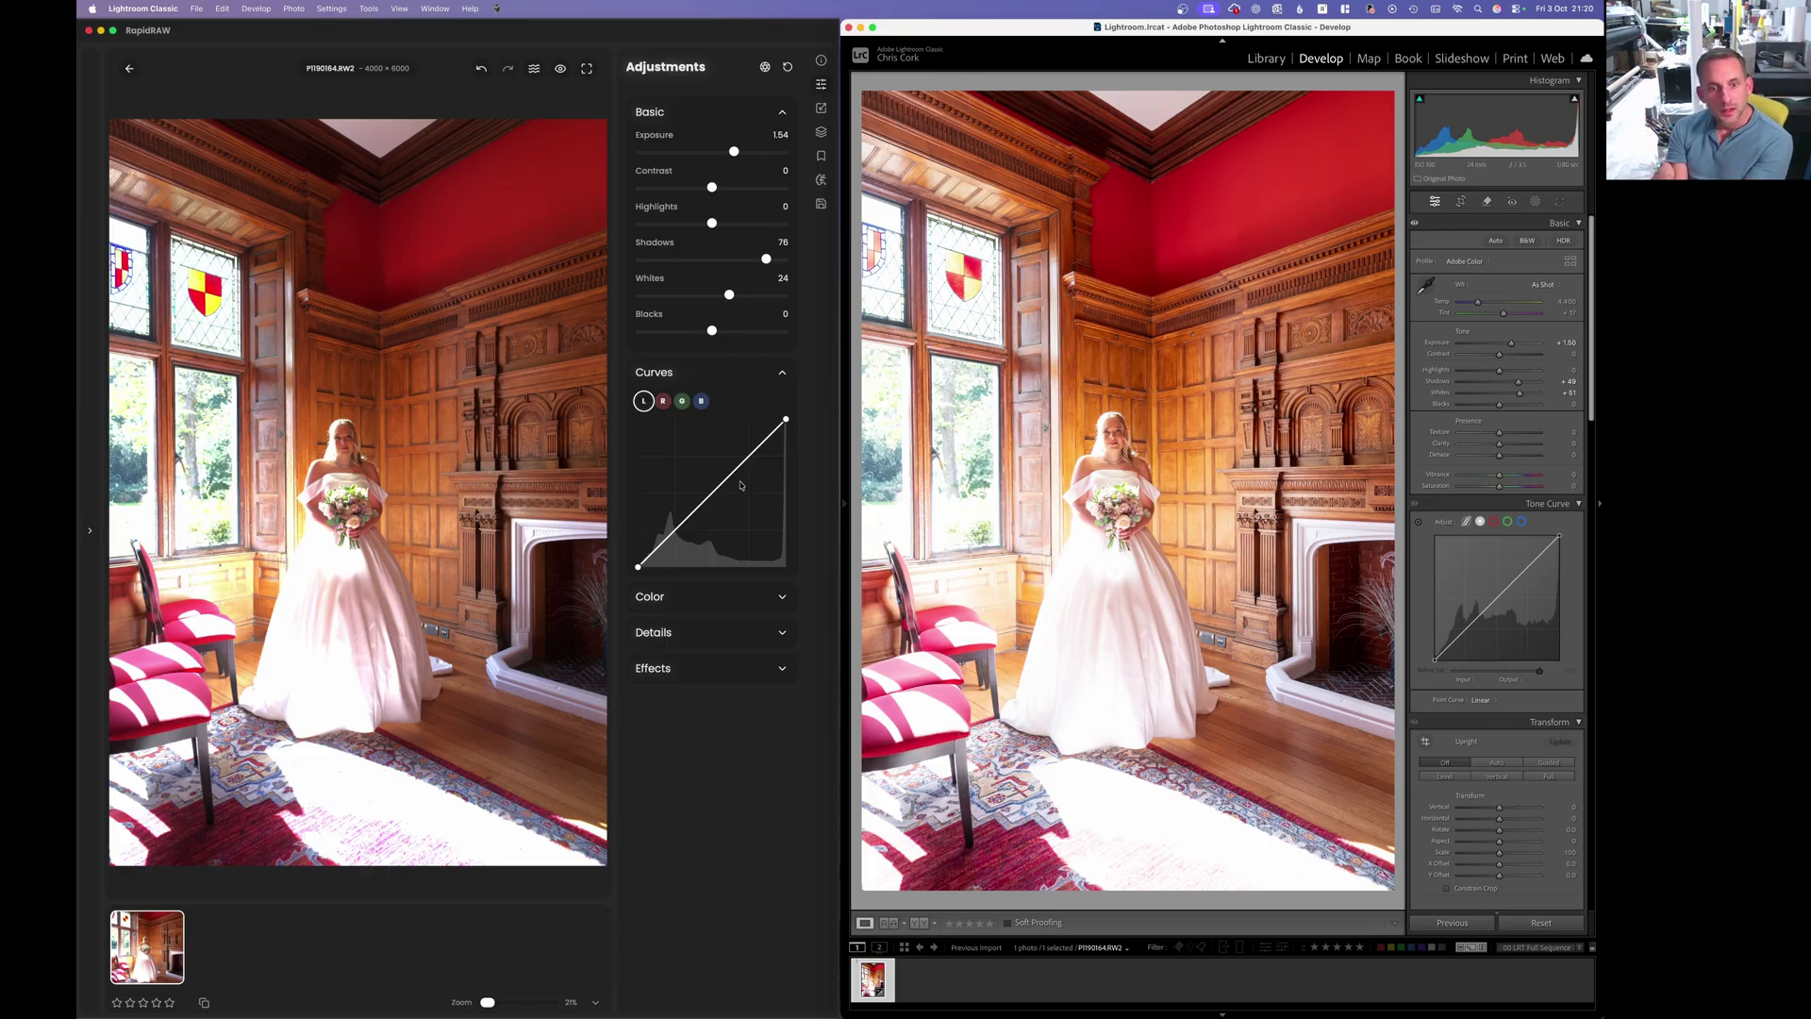
Step: Make the RapidRAW window the active application
left_click(770, 596)
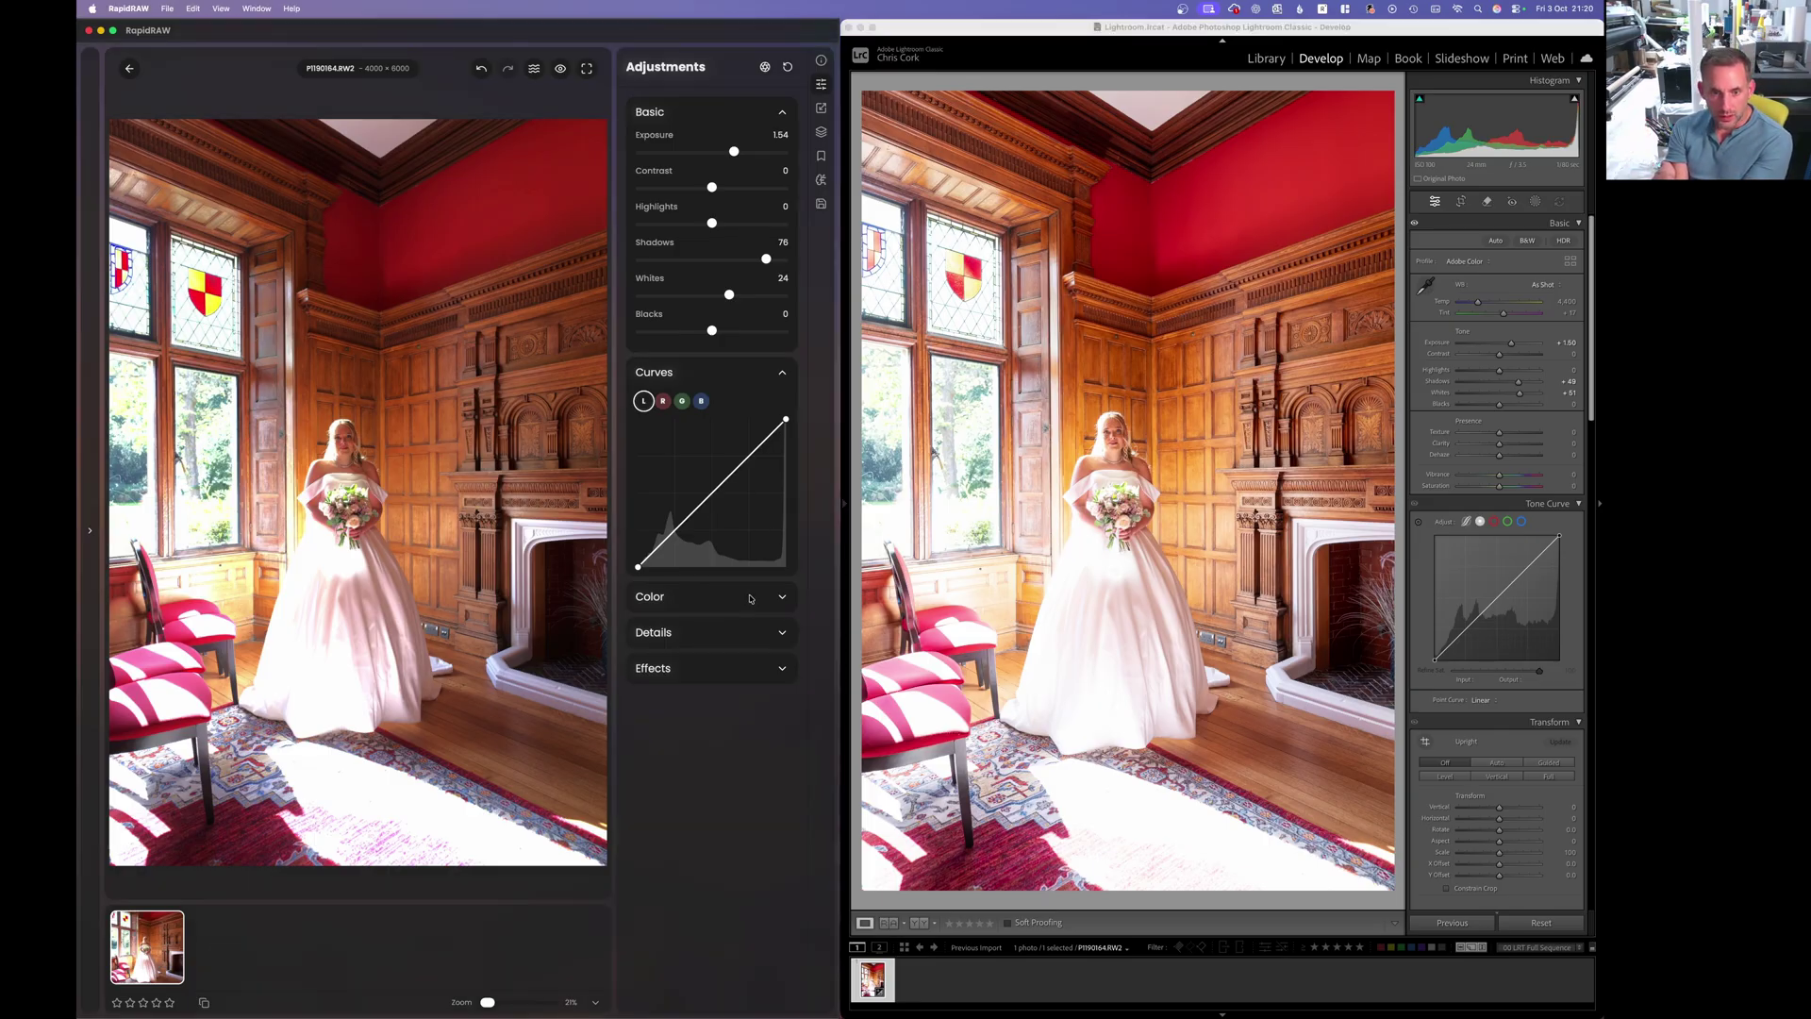
Step: Expand RapidRAW's Color panel, set Vibrance to 49, and push Lightroom's Vibrance to +100
left_click(747, 598)
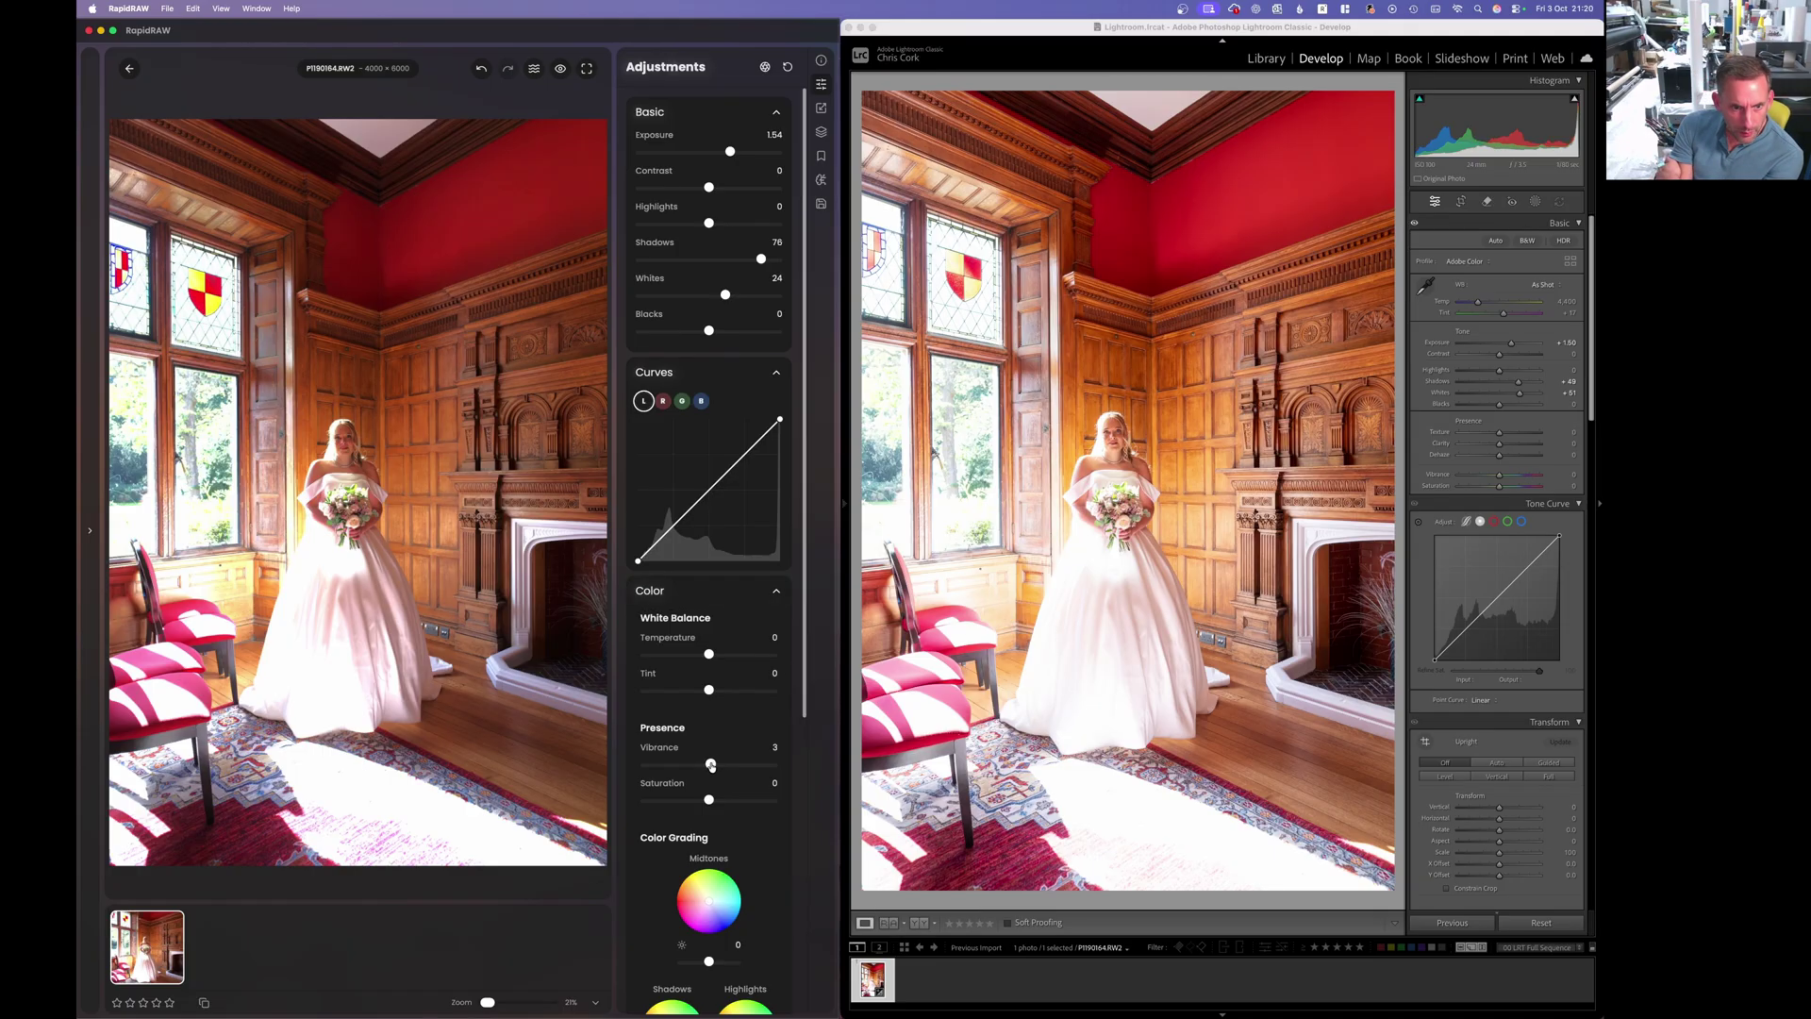
left_click_drag(711, 766, 740, 764)
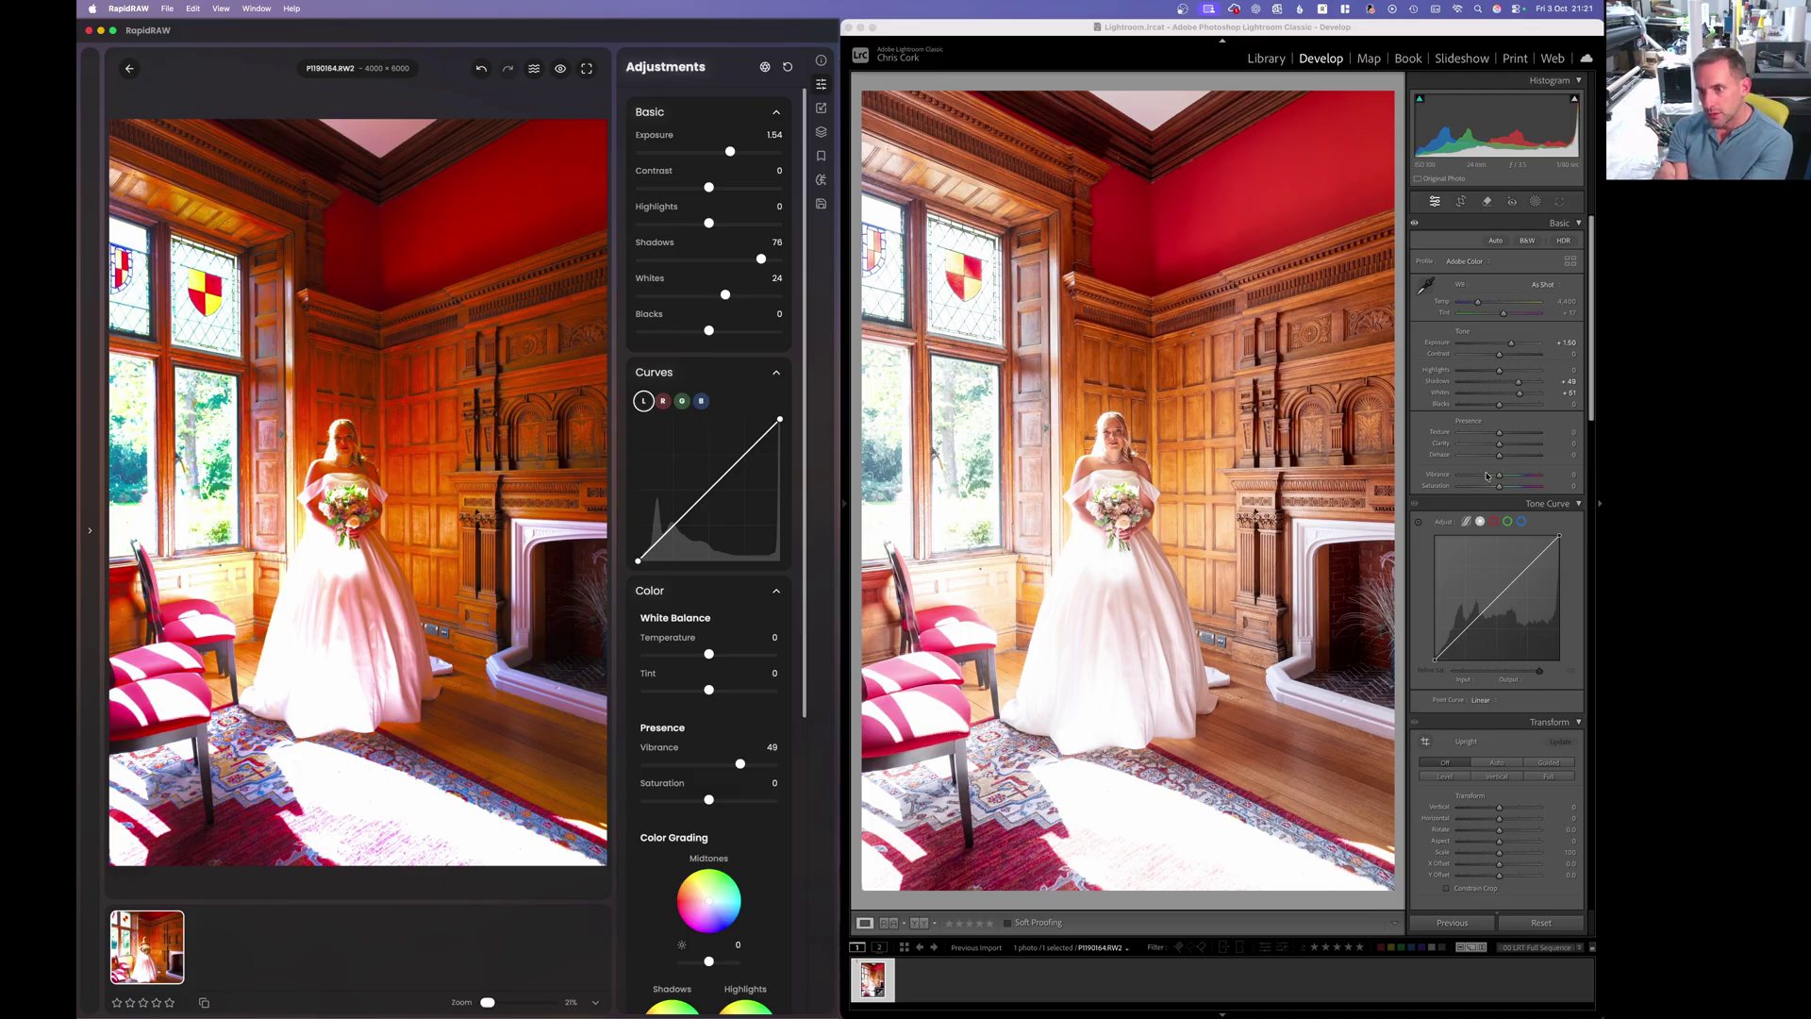
left_click_drag(1500, 478, 1540, 479)
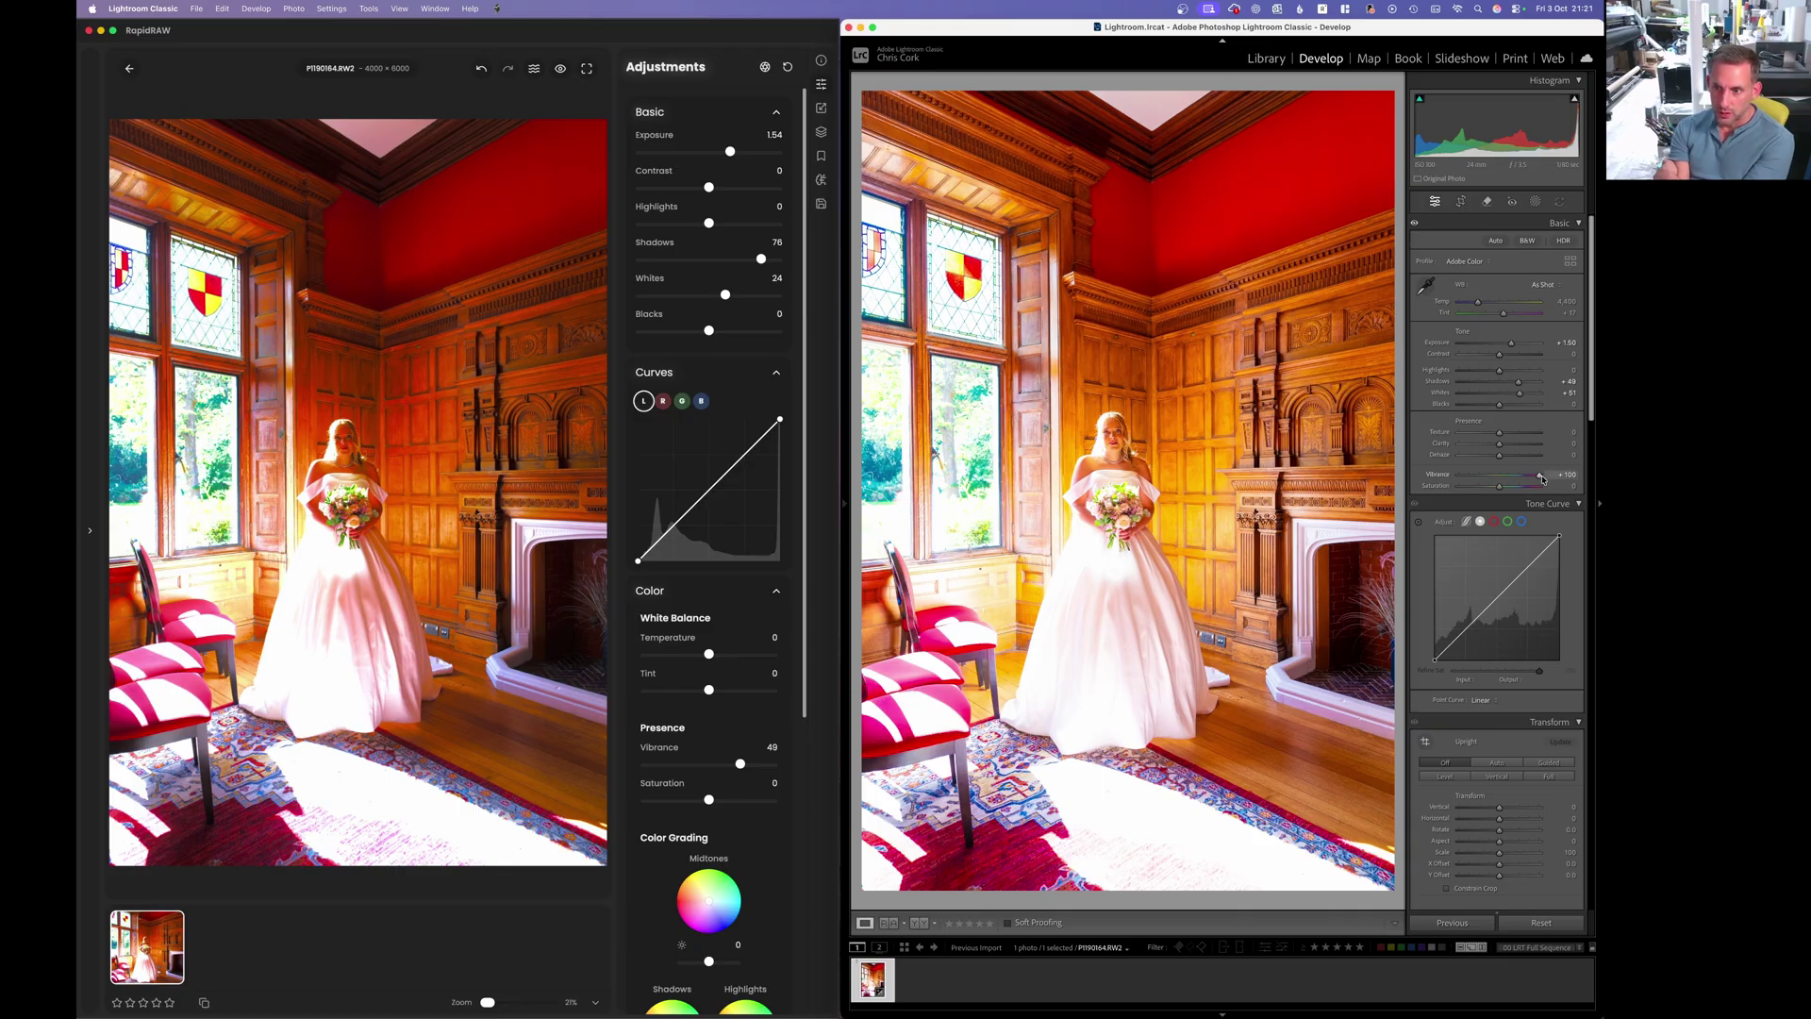
Step: Reset Vibrance to 0 in both apps, then test and reset RapidRAW's Saturation
double_click(1541, 477)
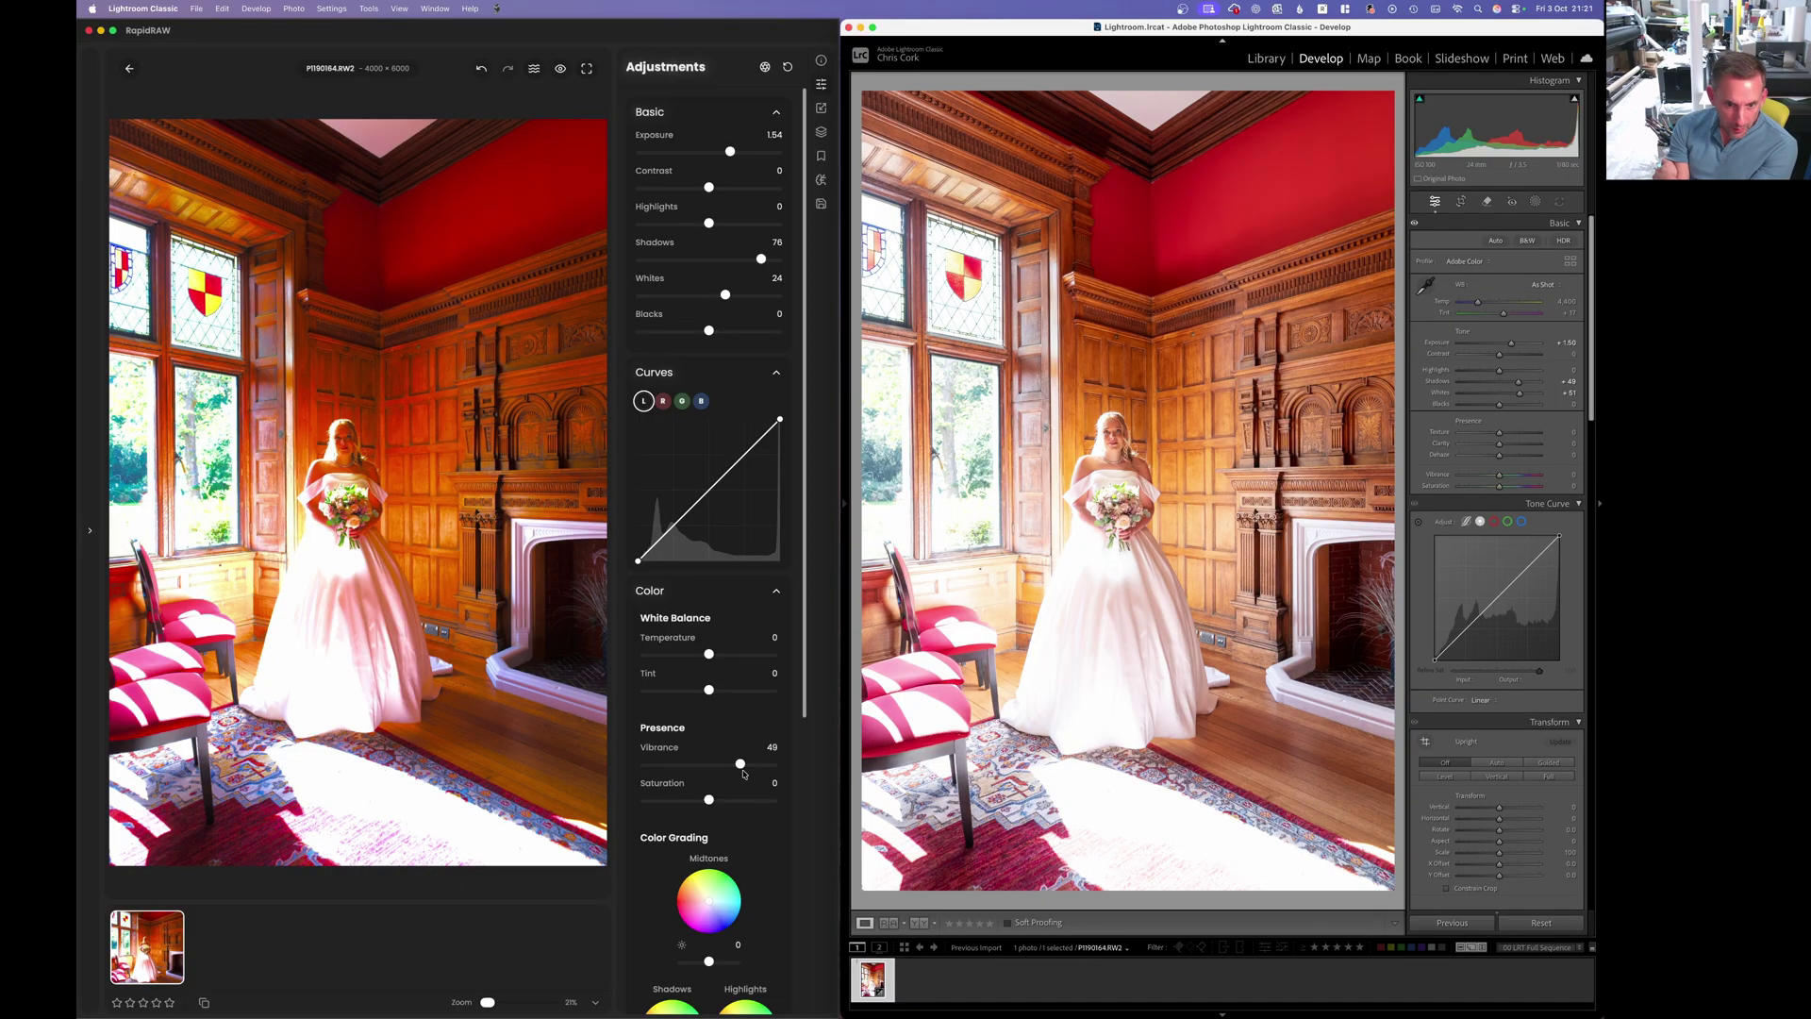
left_click(740, 766)
double_click(740, 764)
left_click_drag(708, 800, 738, 800)
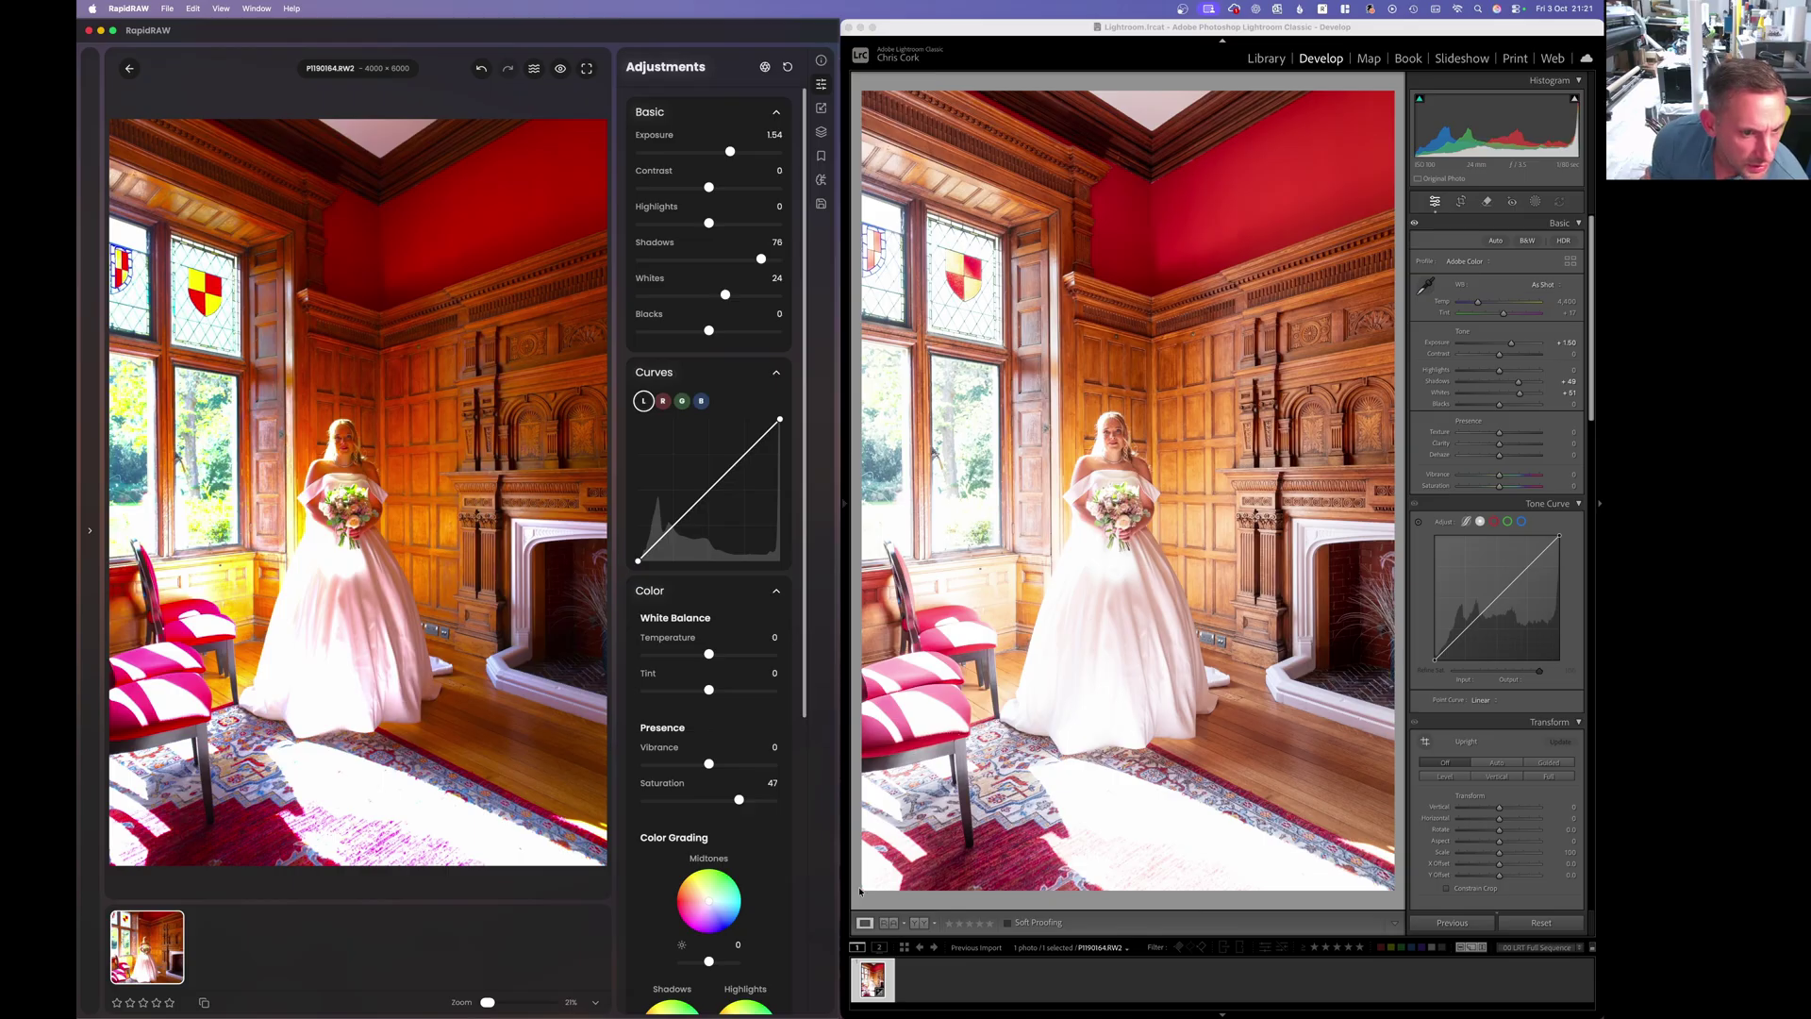
double_click(738, 800)
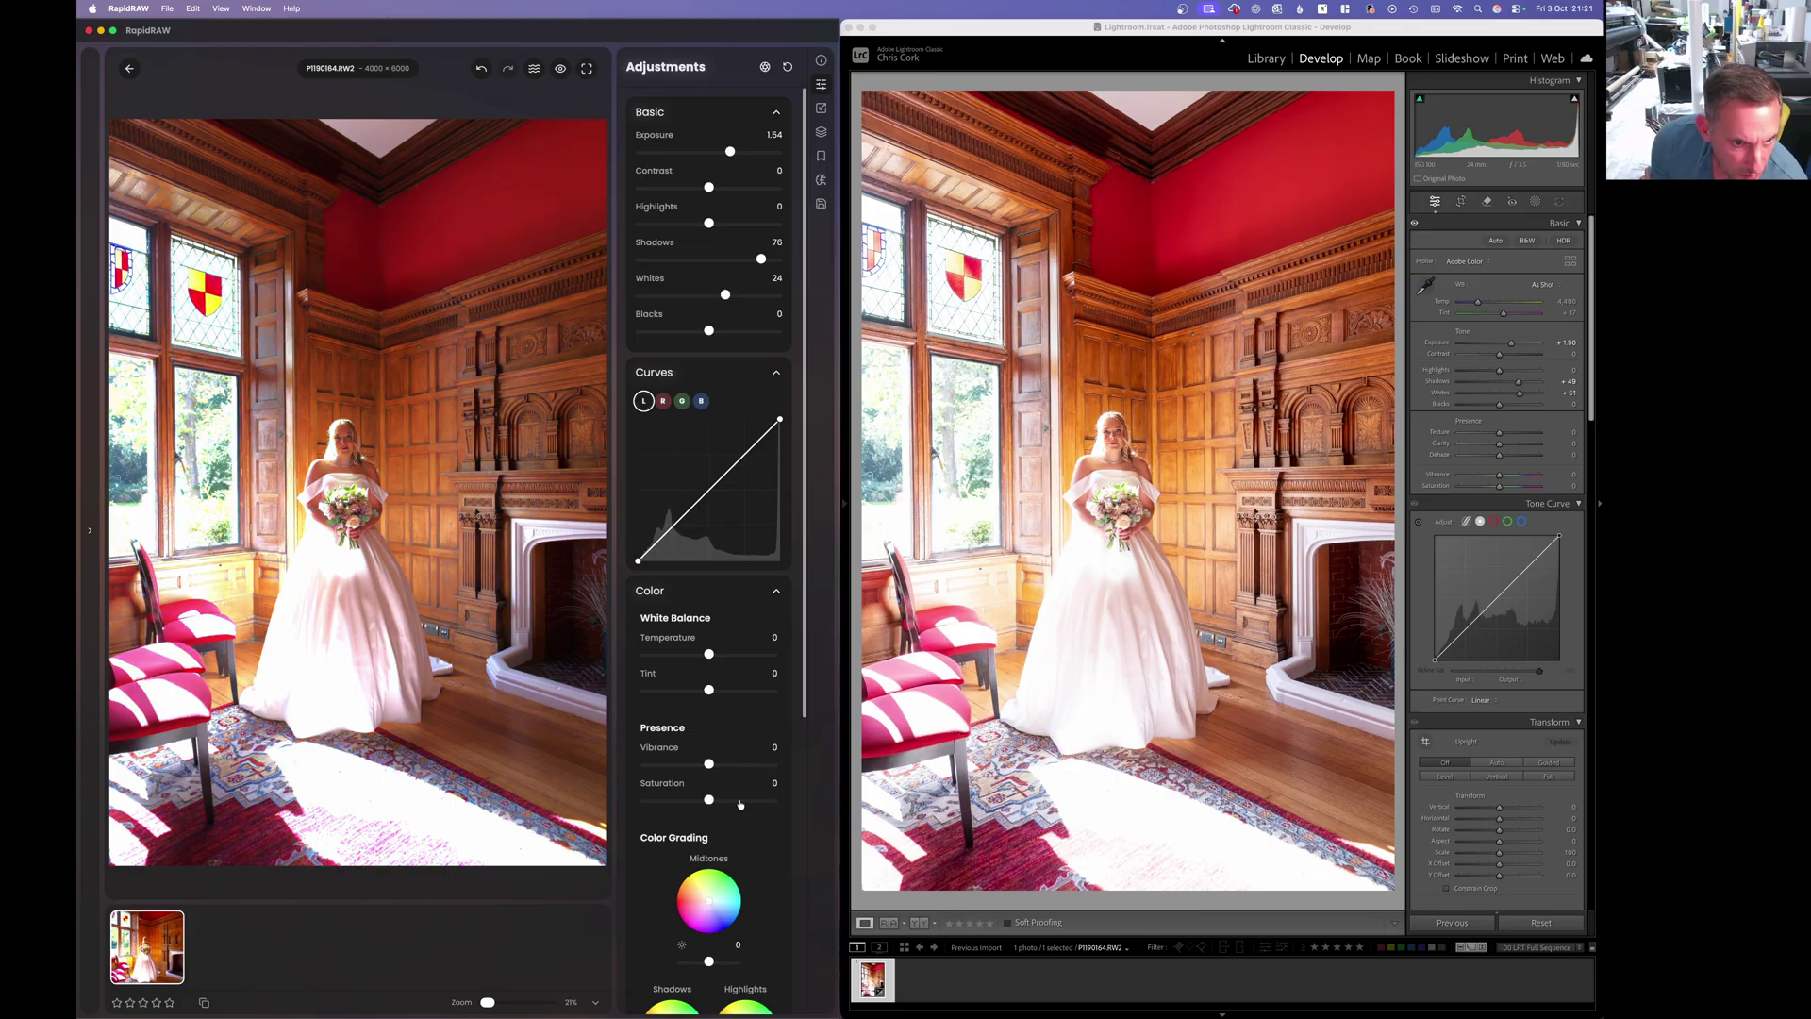
Step: Try Saturation at 41 and 50 in RapidRAW and in Lightroom, resetting each back to 0
left_click_drag(710, 799, 733, 768)
double_click(736, 800)
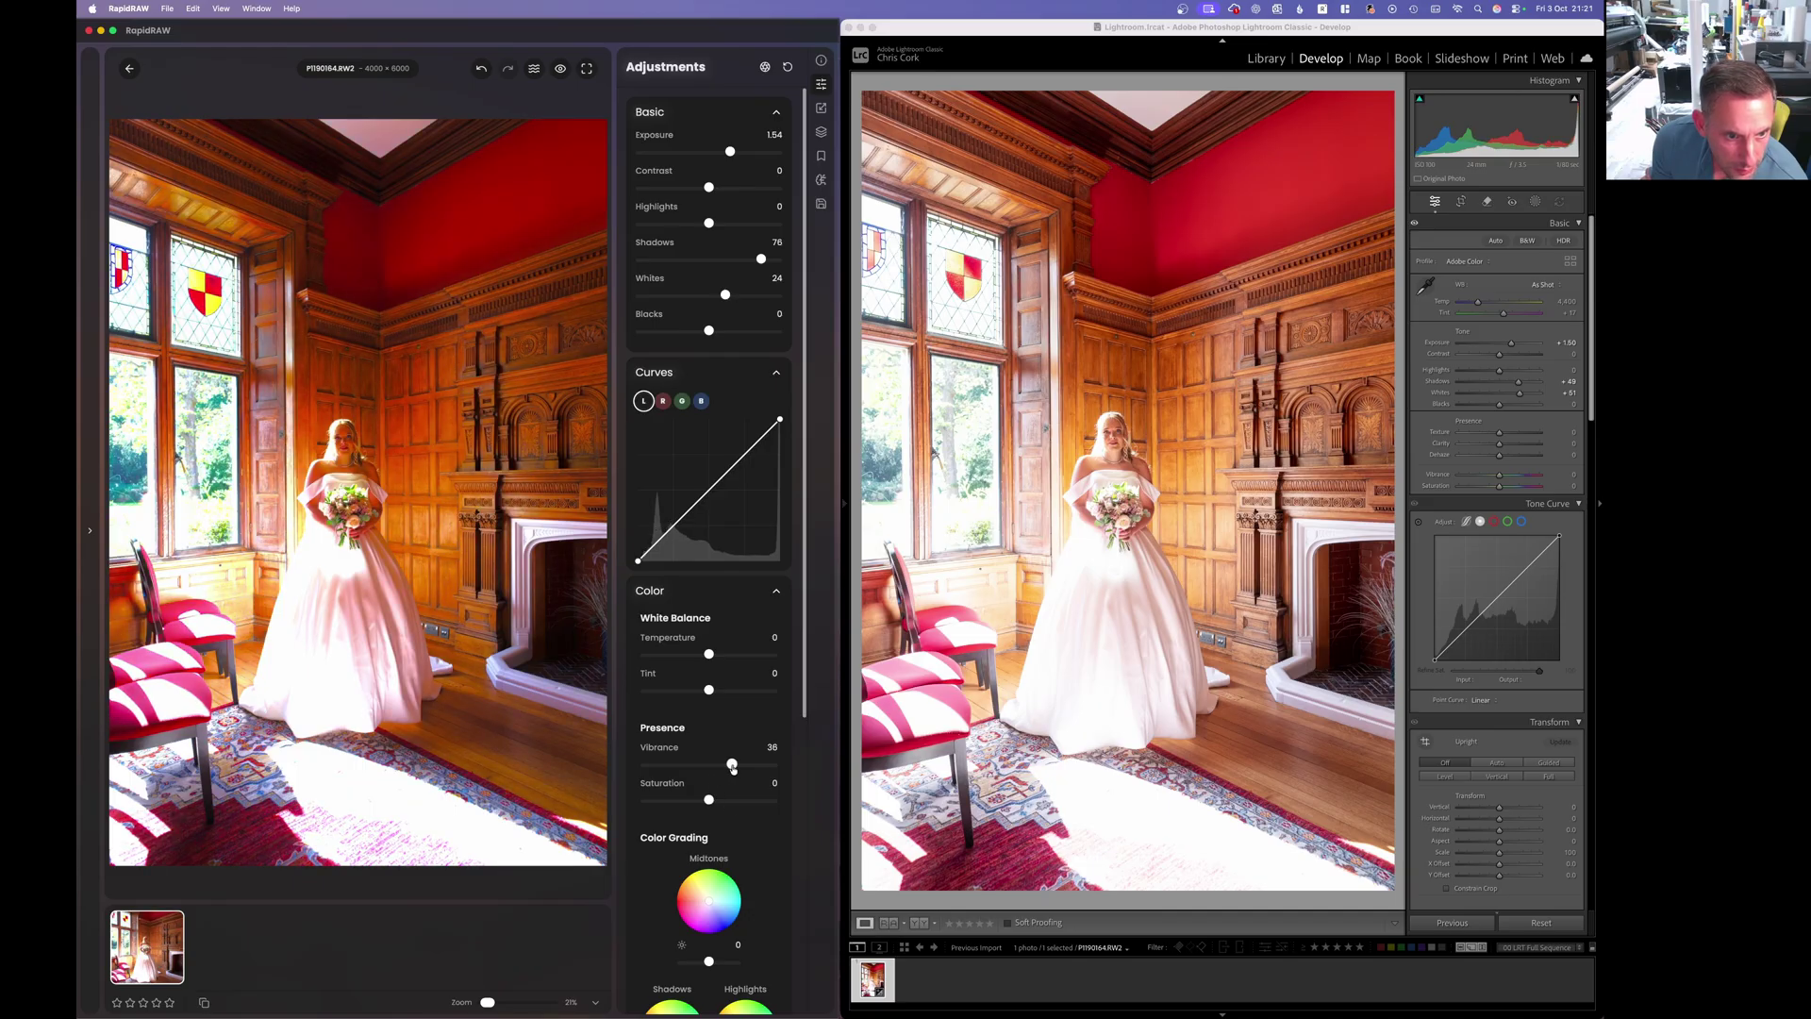
double_click(732, 765)
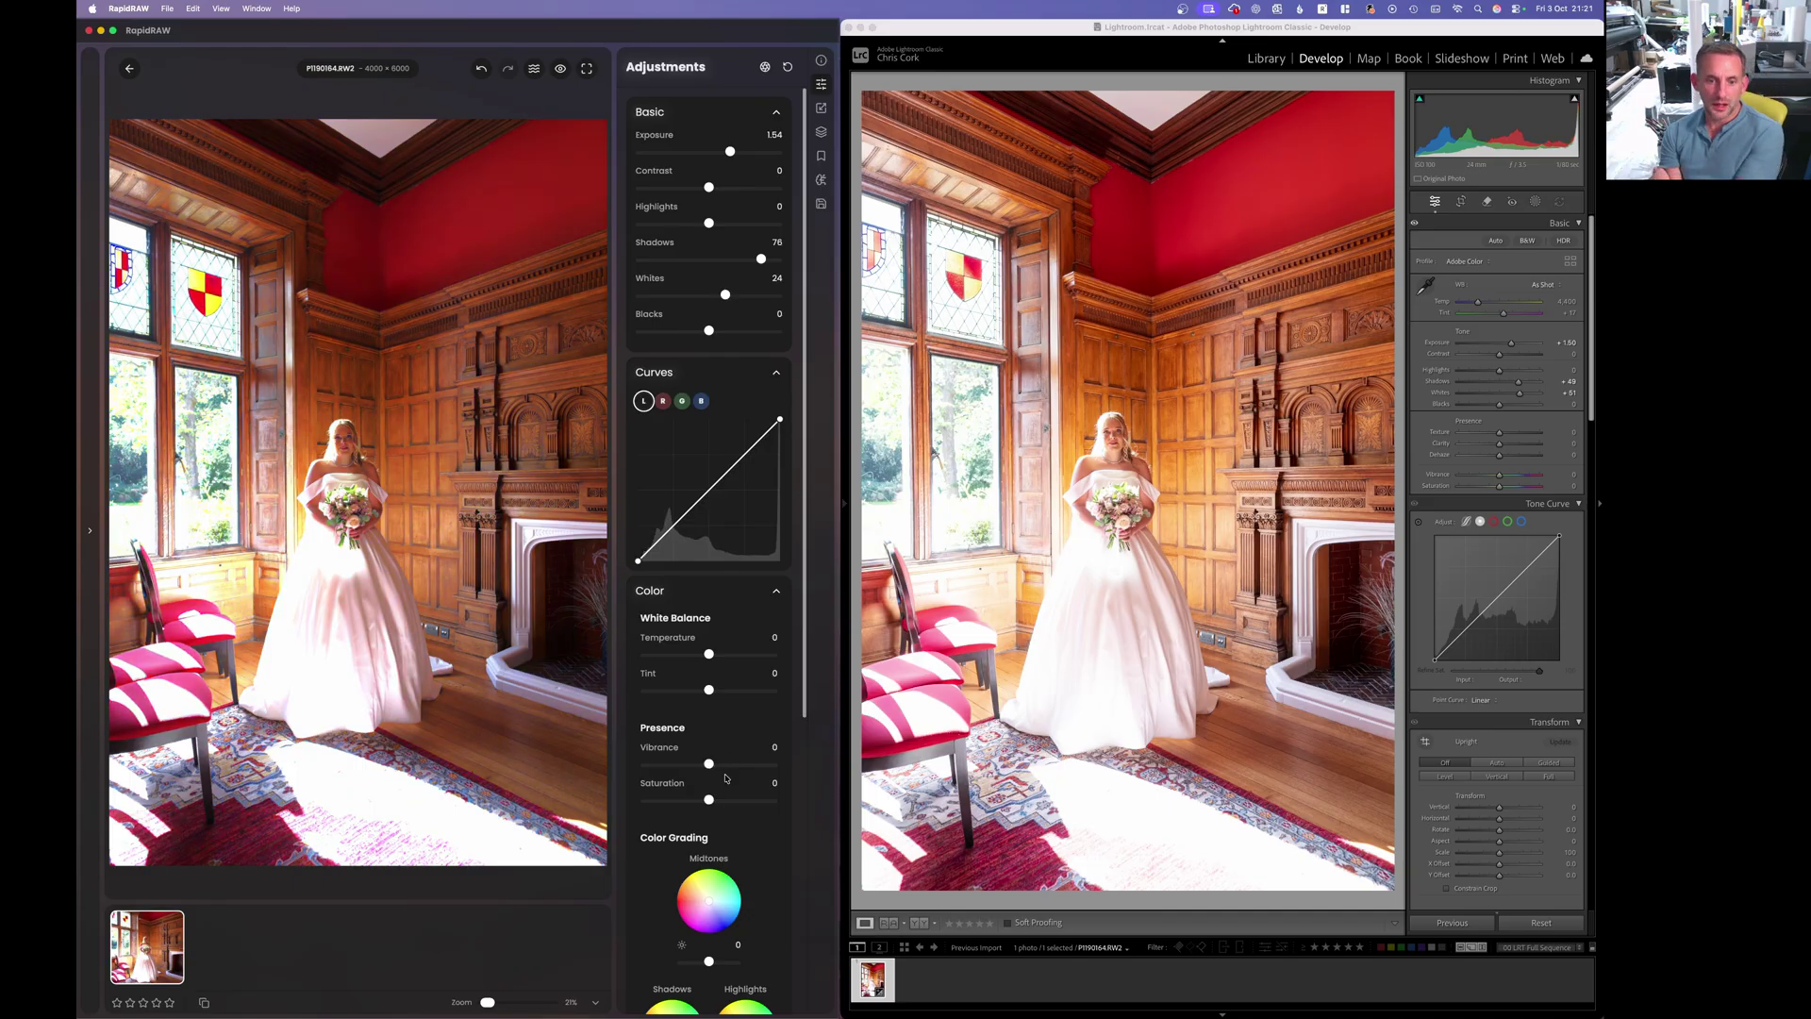
left_click_drag(709, 800, 738, 800)
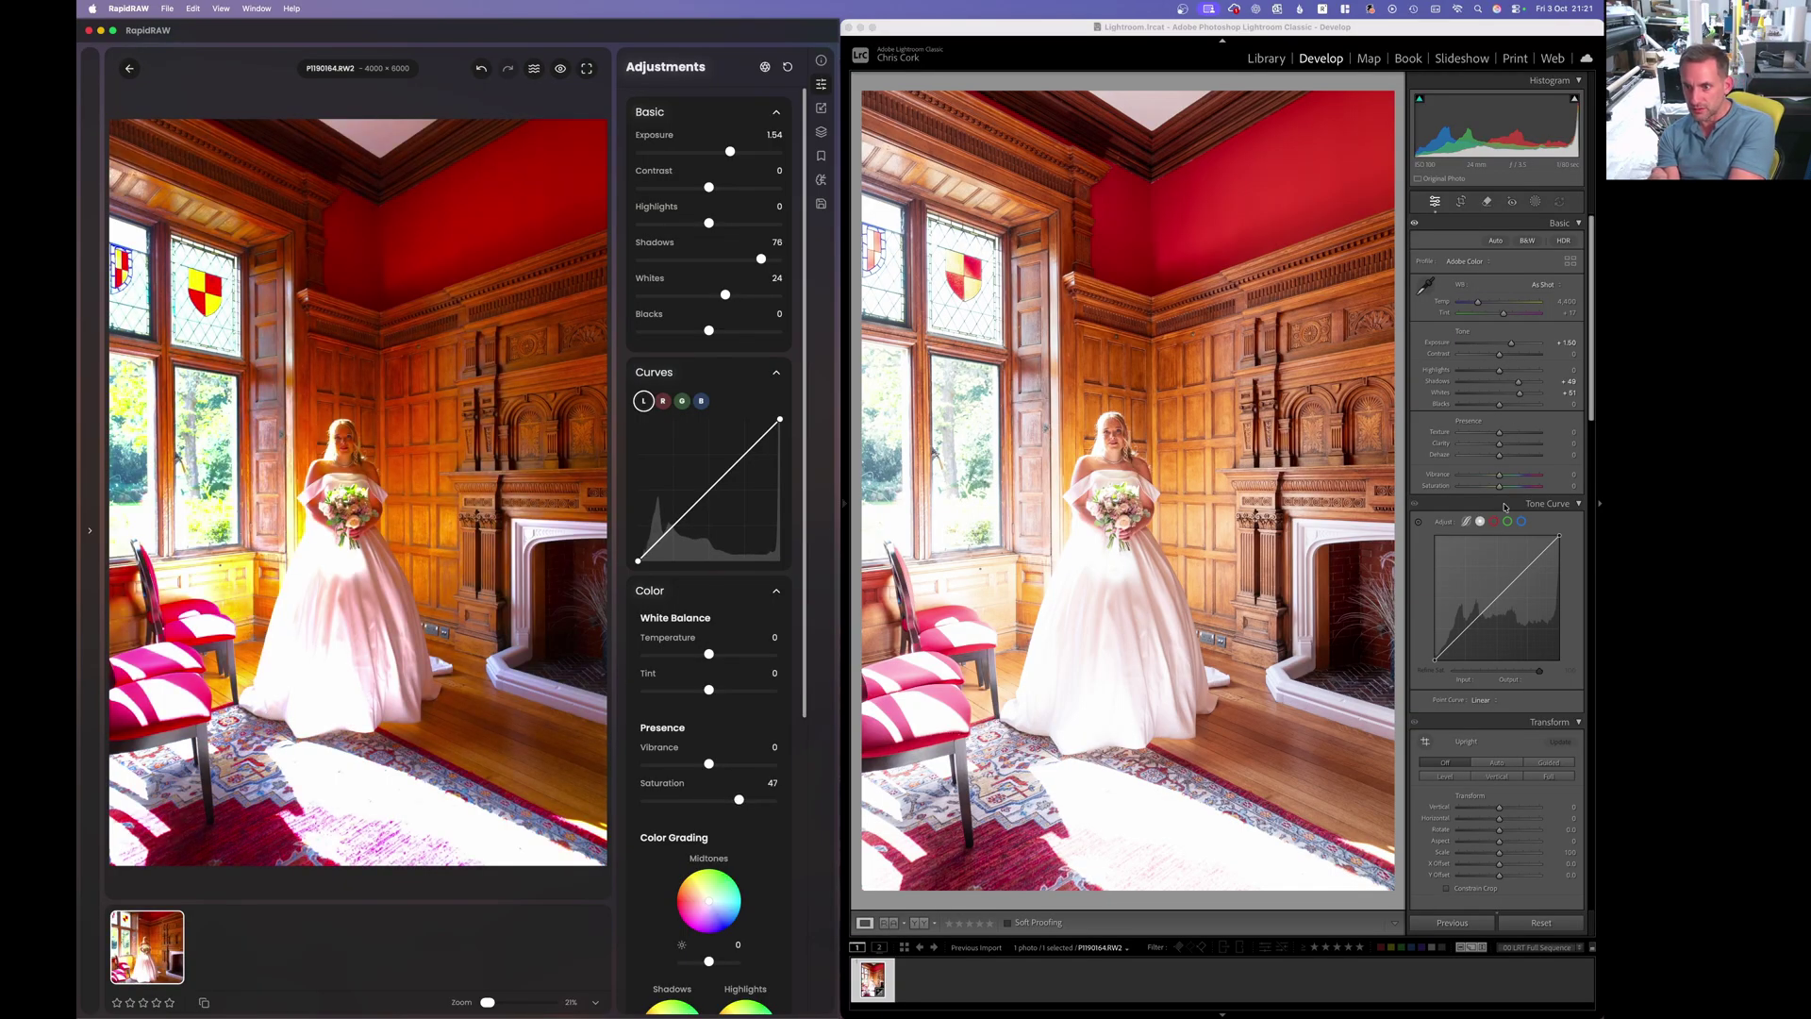
left_click_drag(1500, 487, 1515, 488)
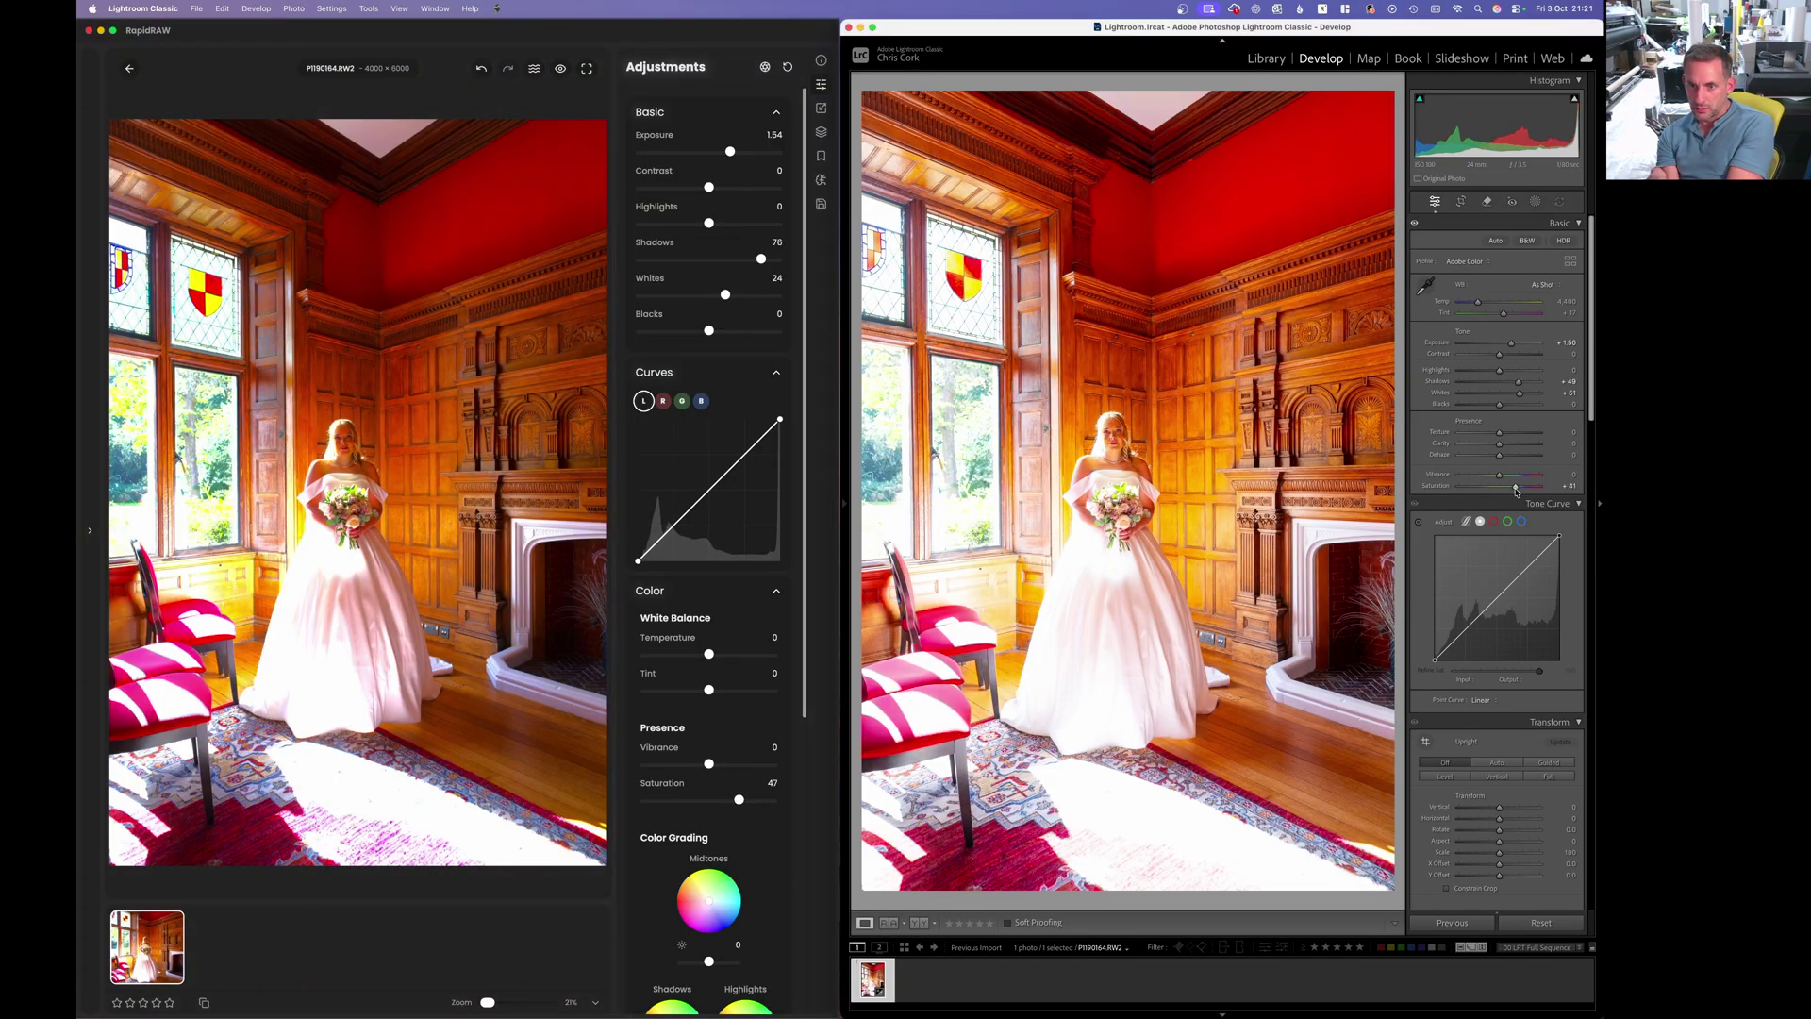
double_click(1516, 487)
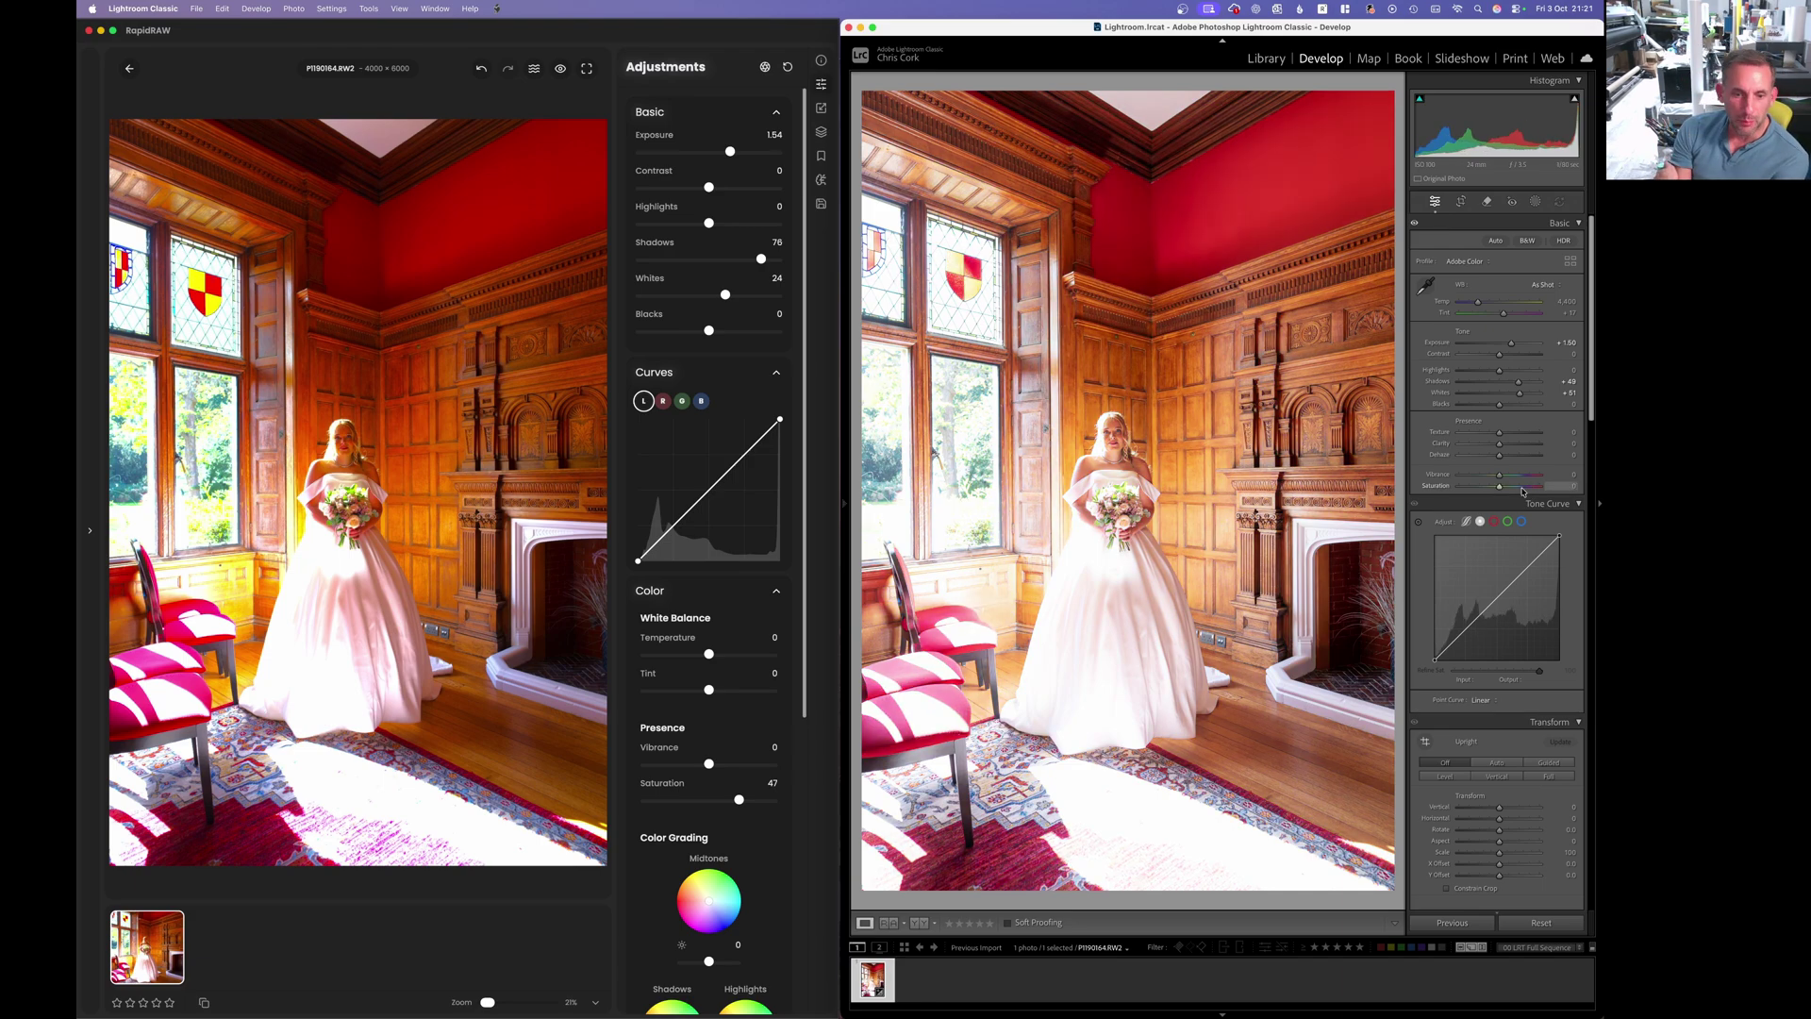
left_click_drag(738, 800, 741, 803)
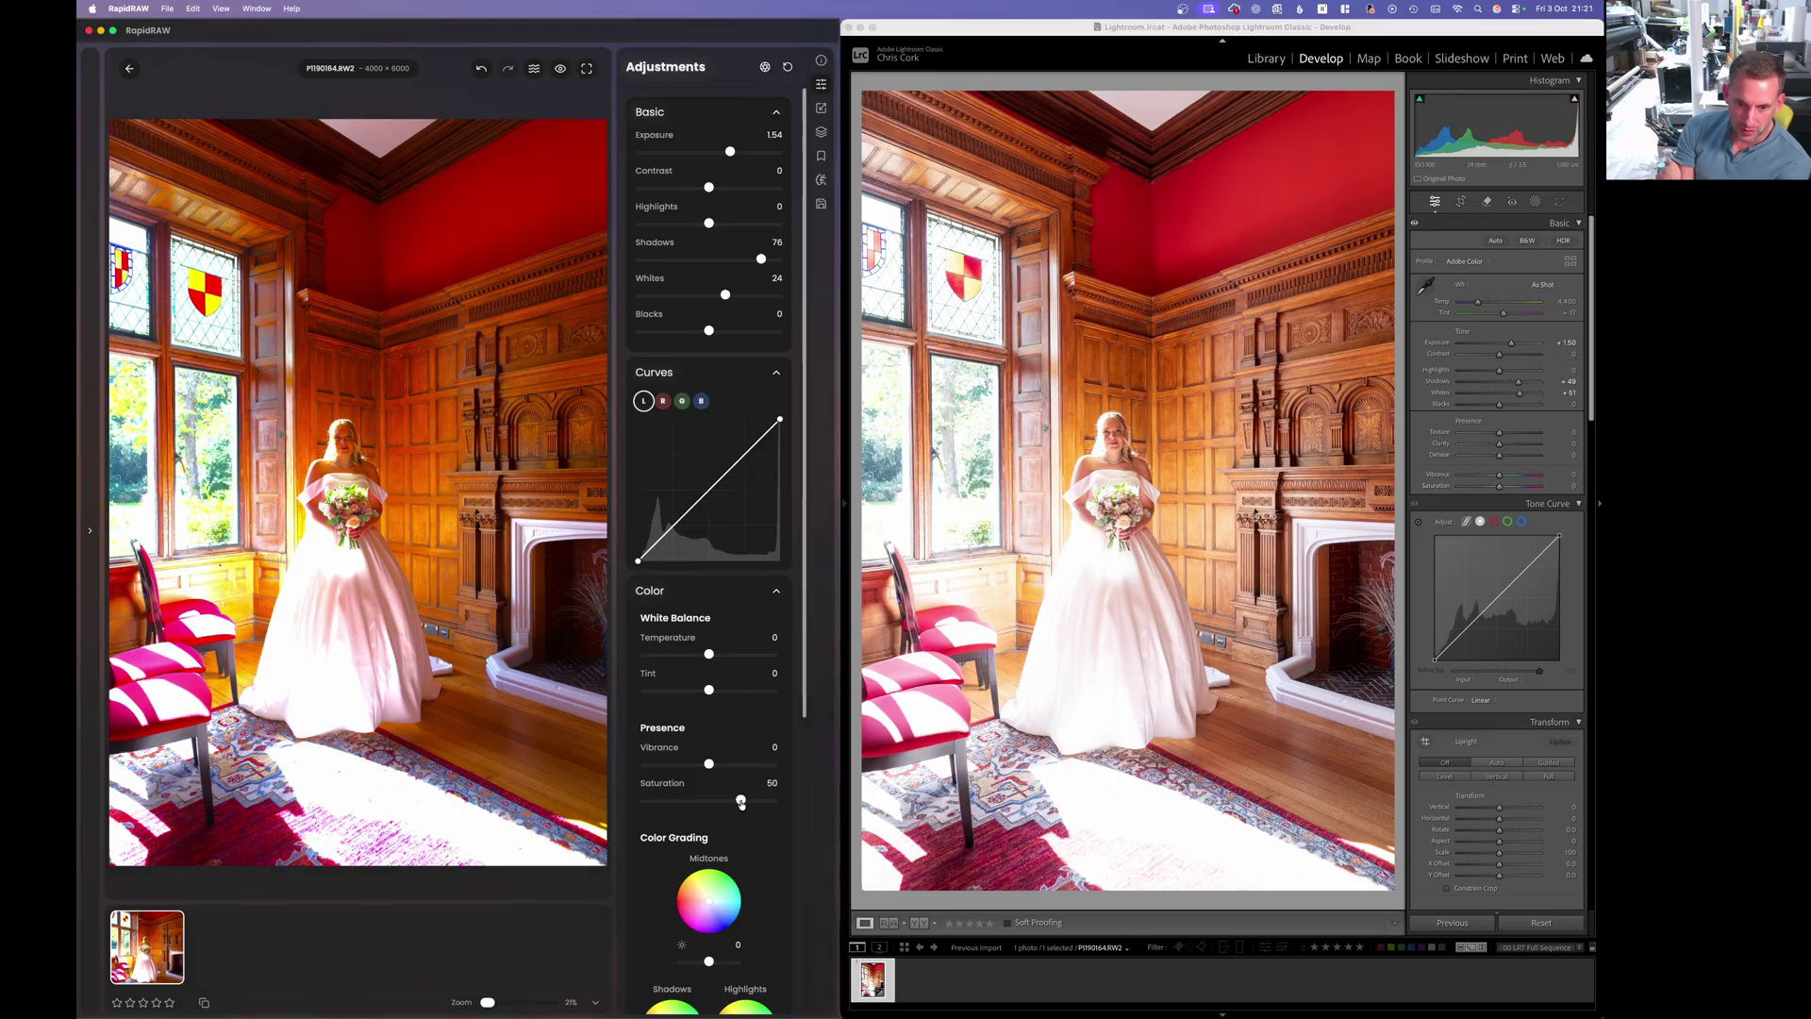
double_click(741, 800)
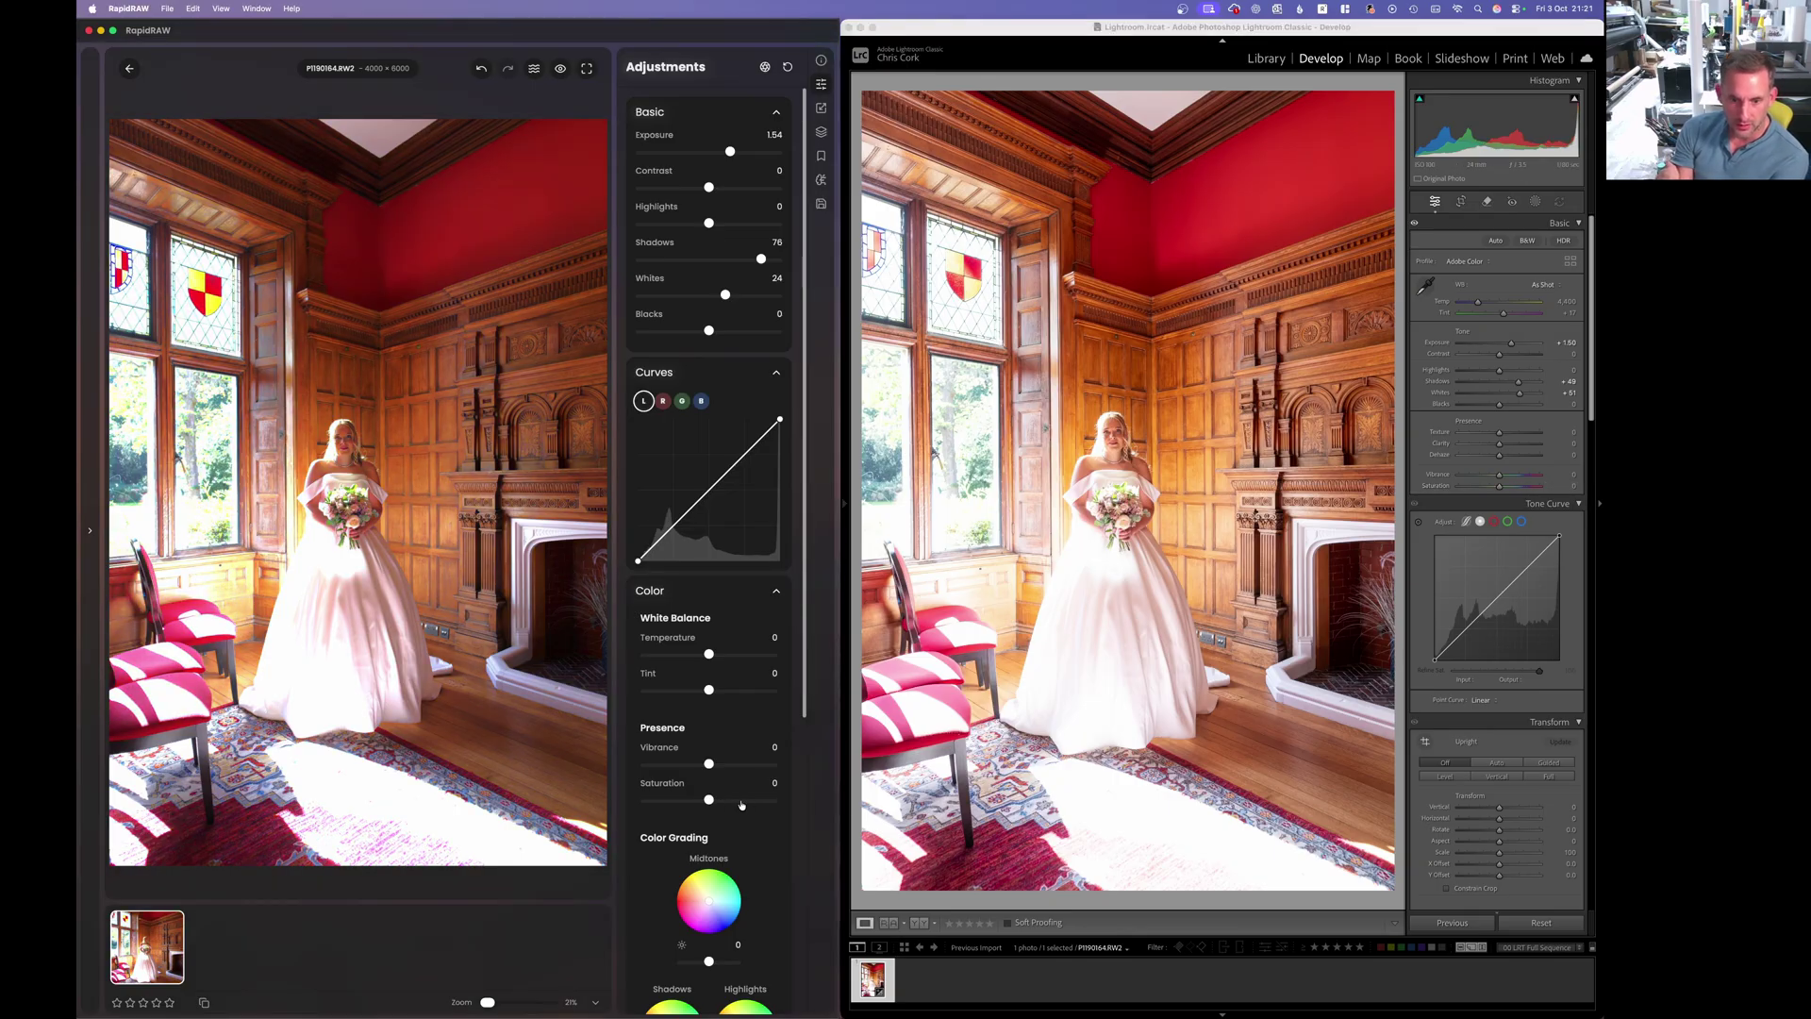
left_click_drag(800, 666, 804, 752)
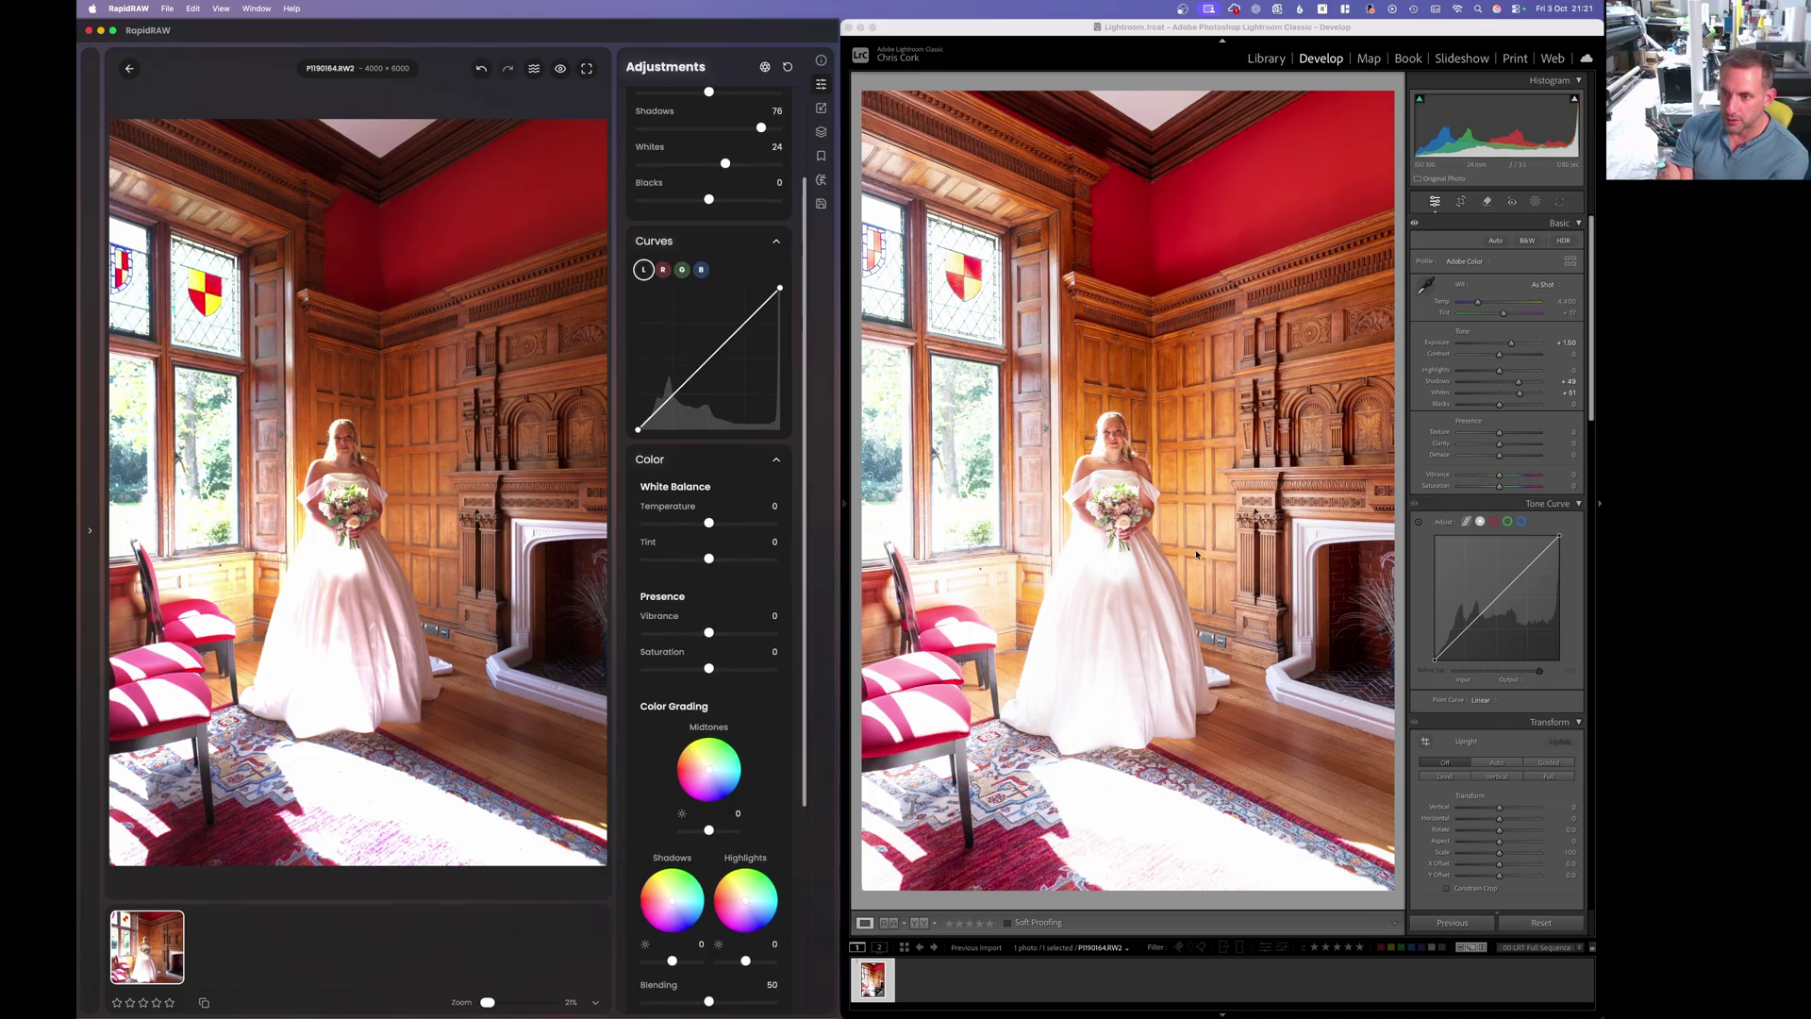
Step: In Color Grading, tint the Midtones wheel and reset it, then push the Shadows wheel toward teal
scroll(672, 695, "down", 5)
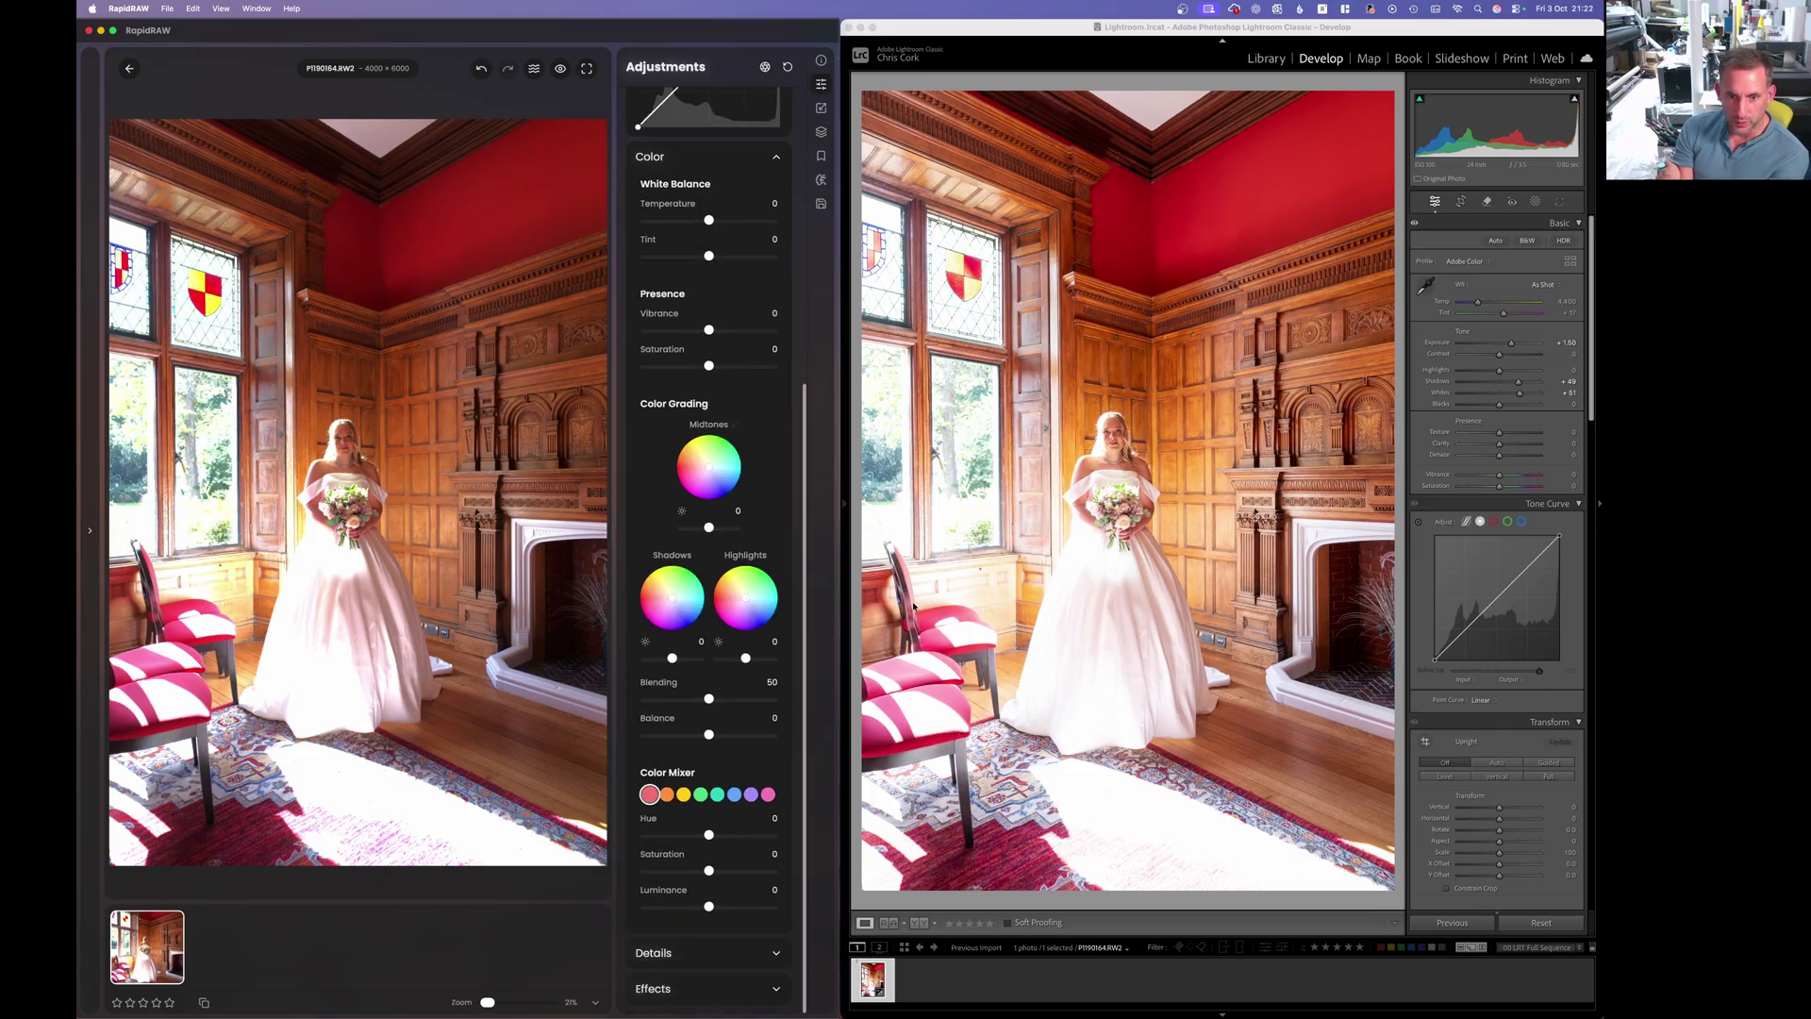
left_click_drag(1590, 413, 1590, 585)
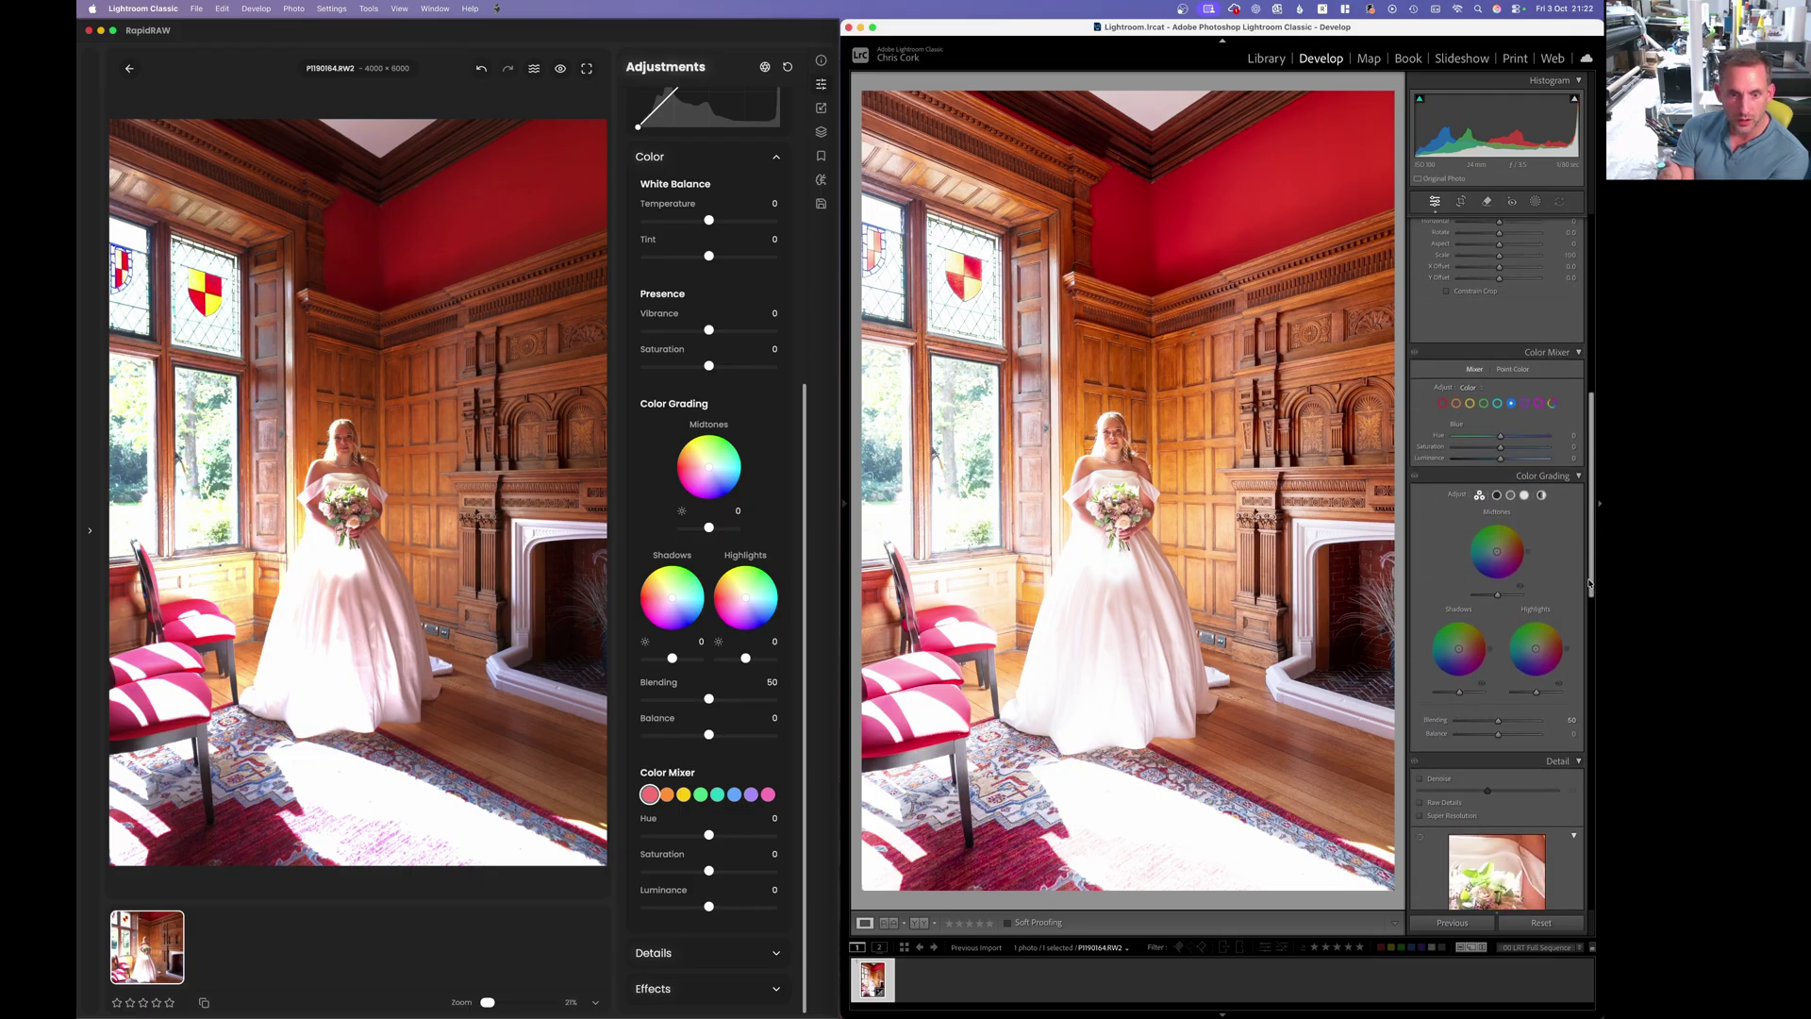
left_click(709, 469)
left_click_drag(709, 469, 691, 466)
double_click(691, 466)
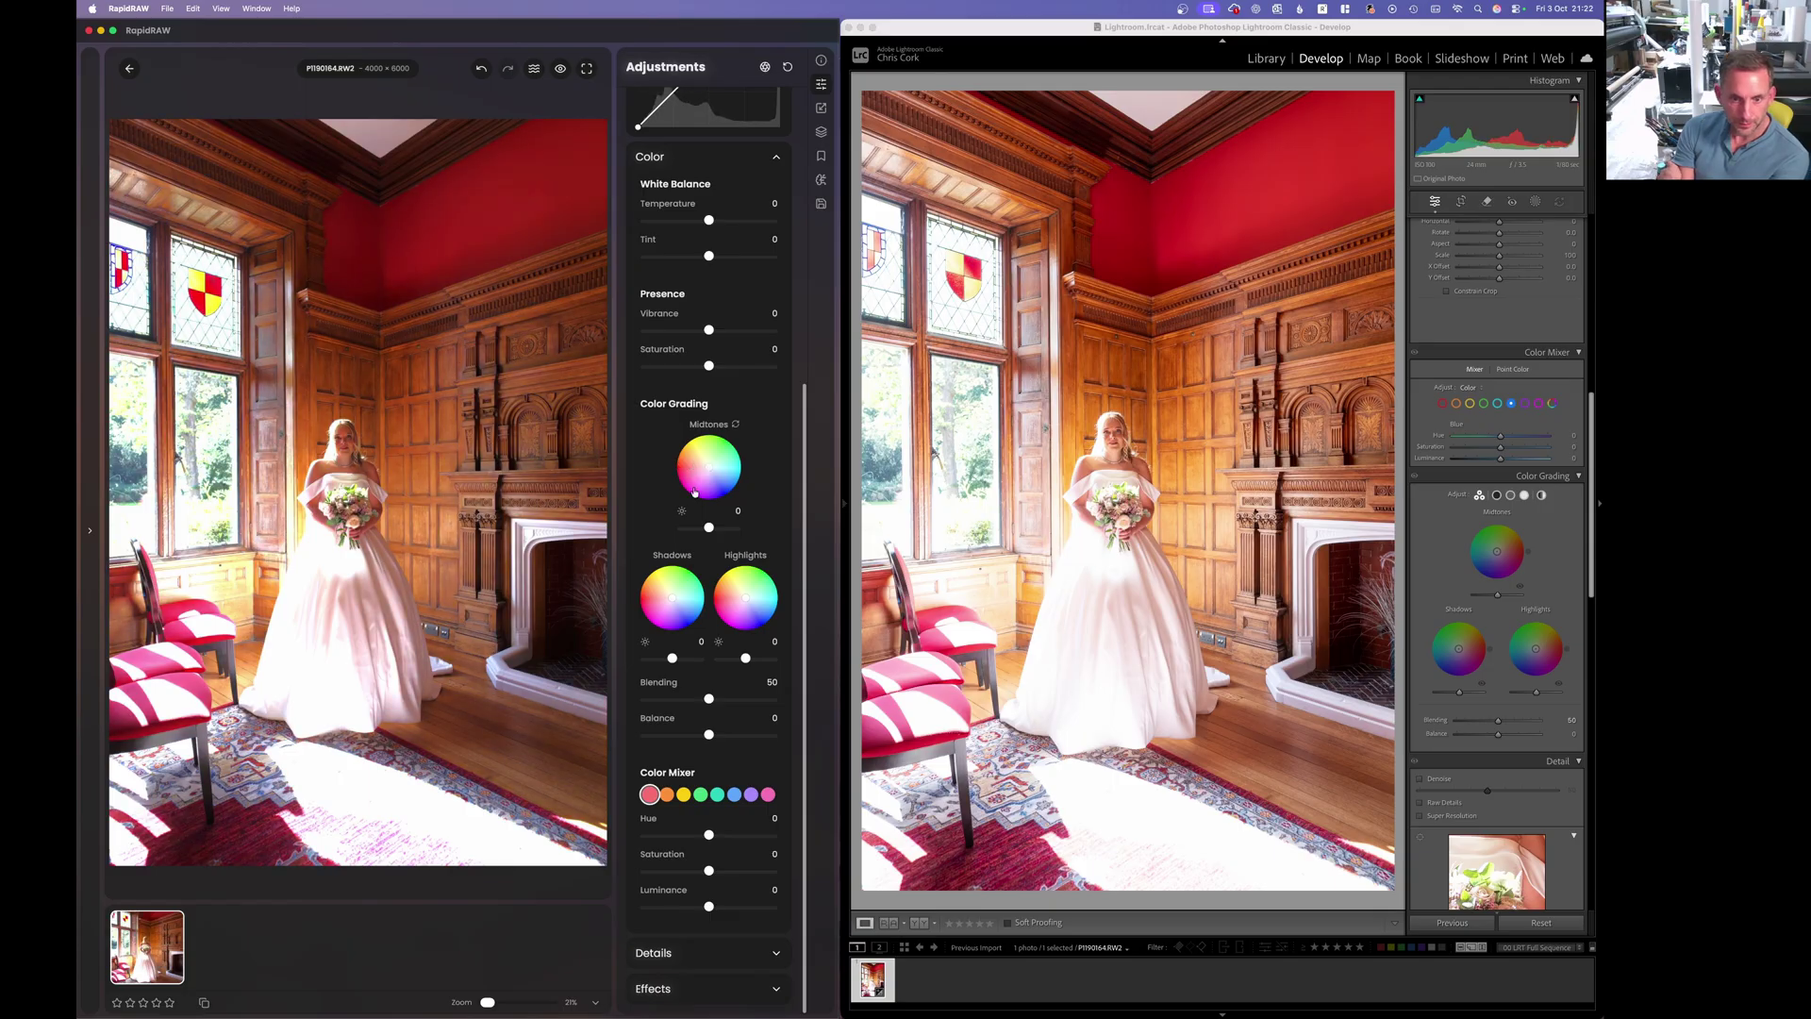
mouse_move(676, 593)
left_mouse_down()
mouse_move(695, 600)
mouse_move(658, 594)
left_mouse_up()
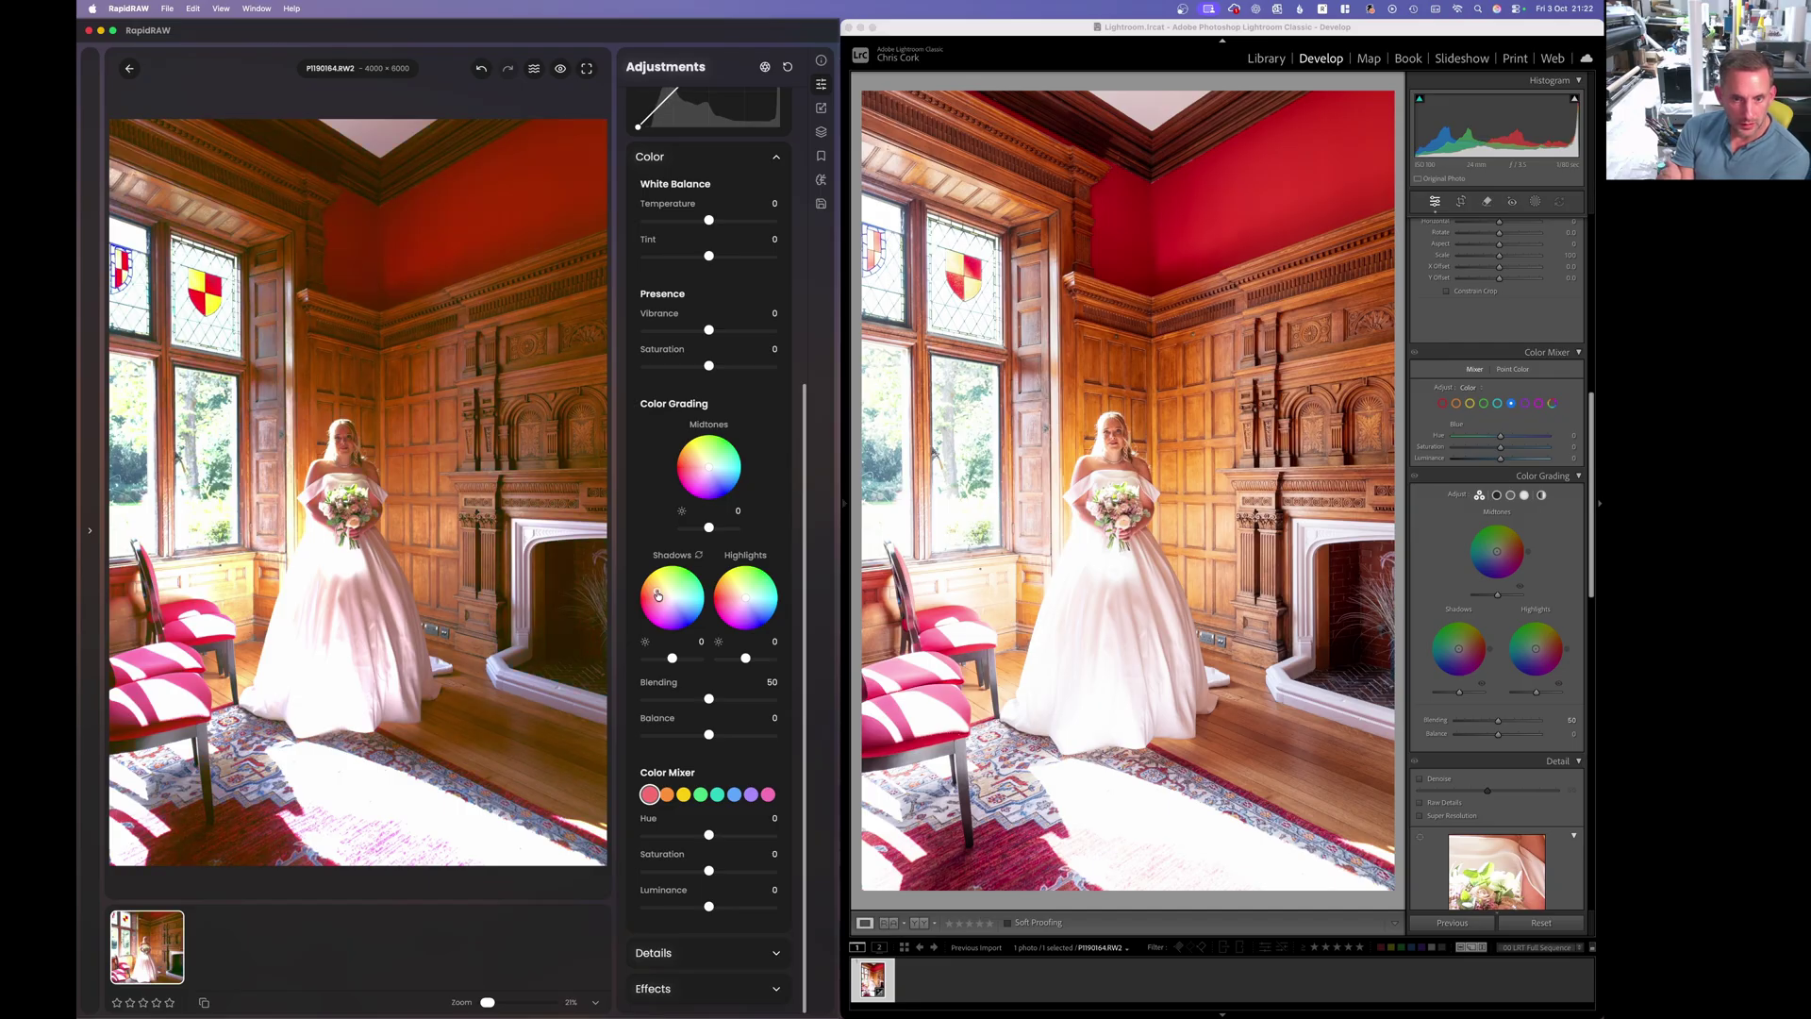
scroll(677, 547, "up", 6)
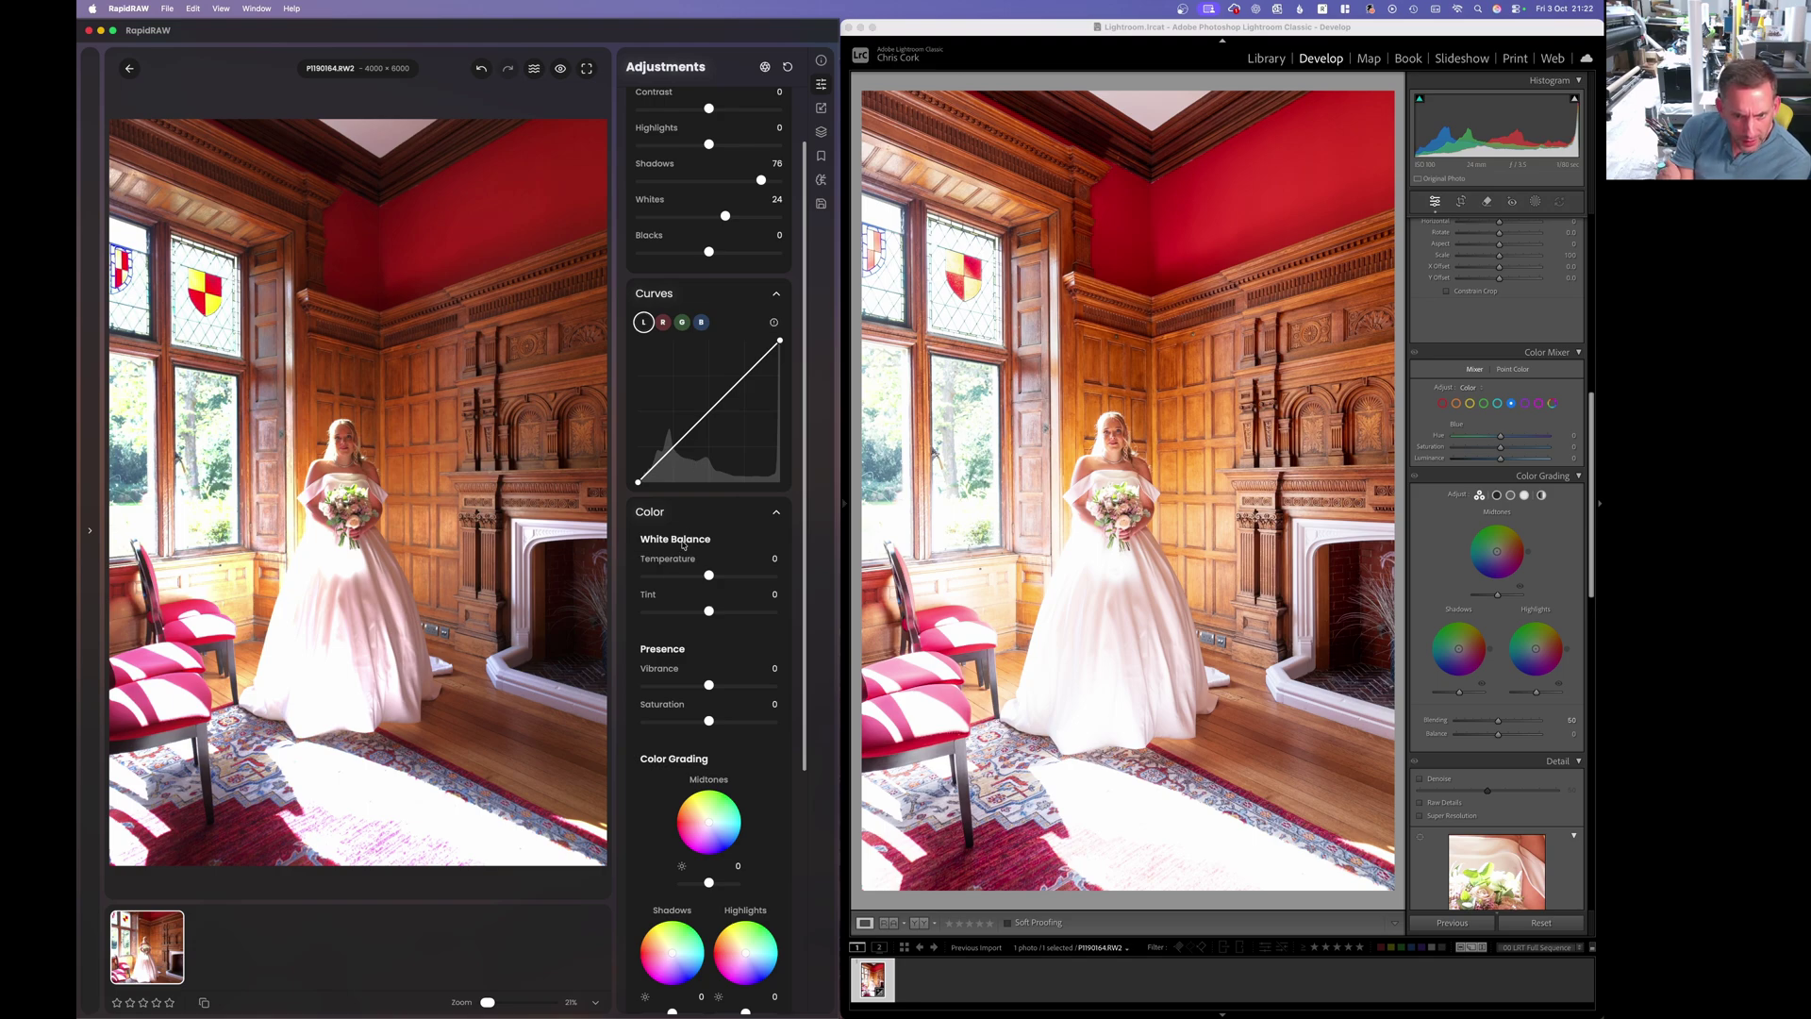
scroll(683, 544, "down", 6)
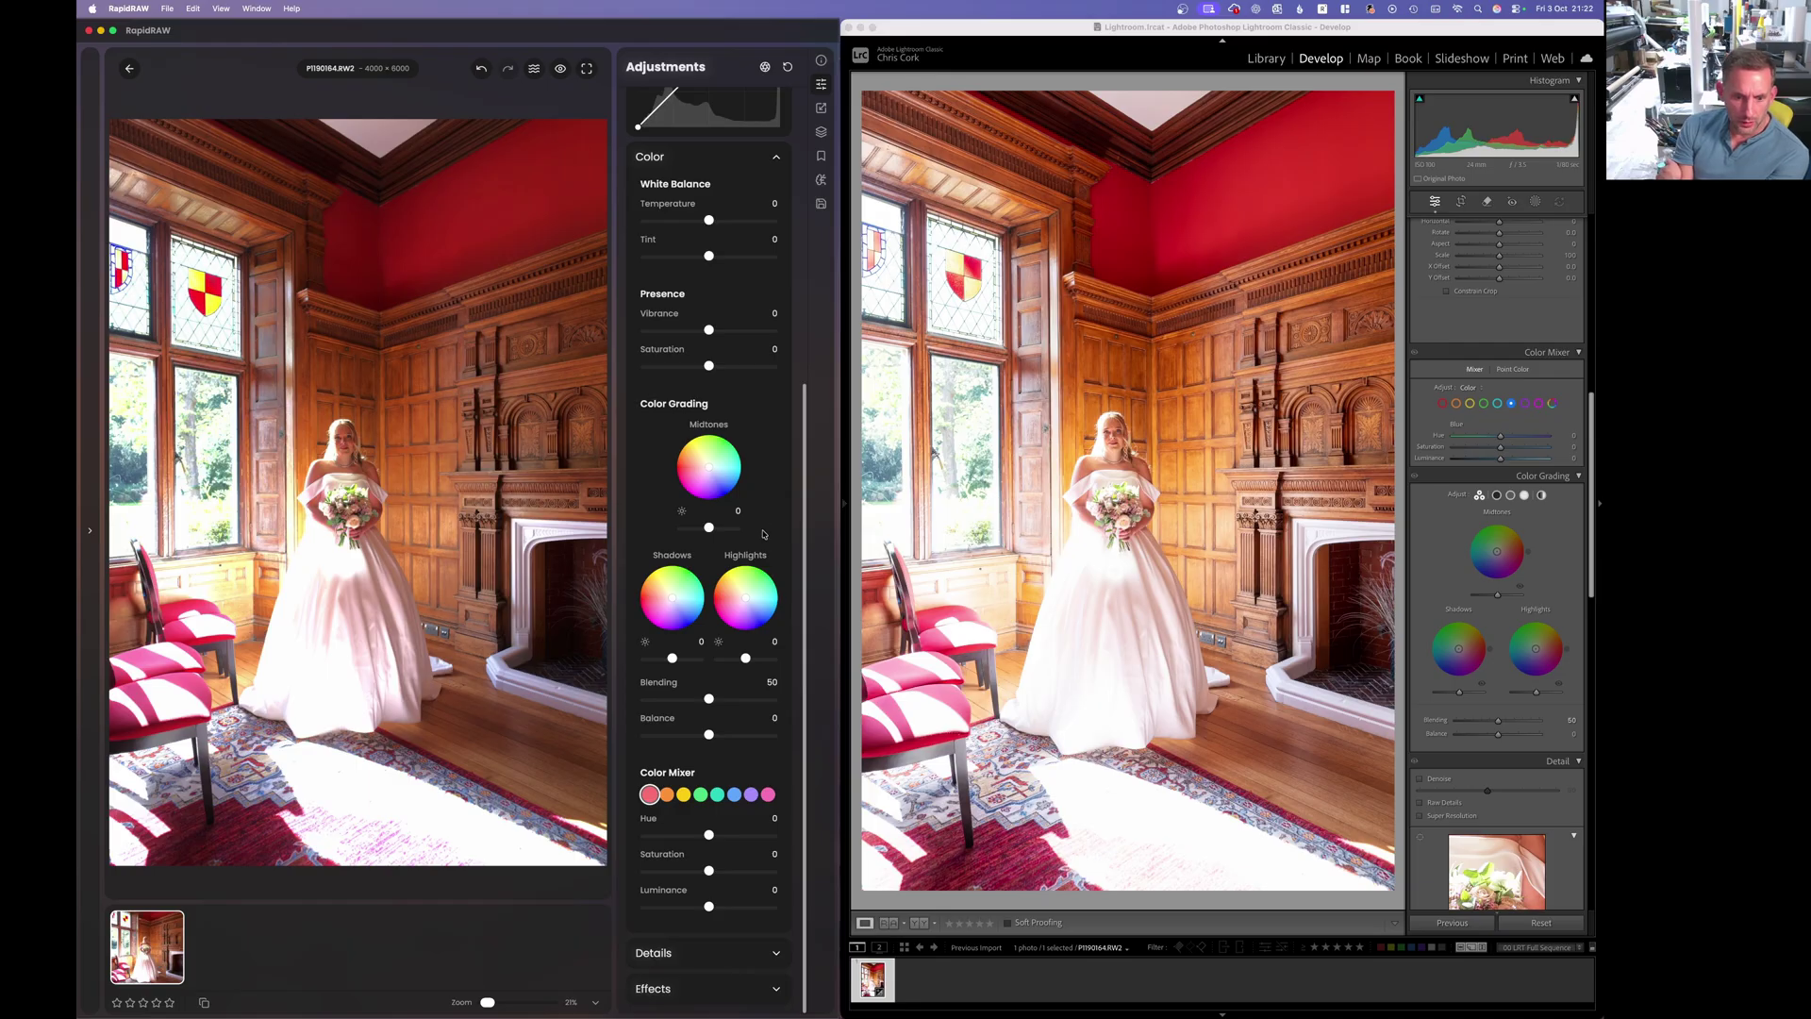
Step: Open RapidRAW's Details section and set Structure to 29, with Lightroom Dehaze at +18
left_click(698, 953)
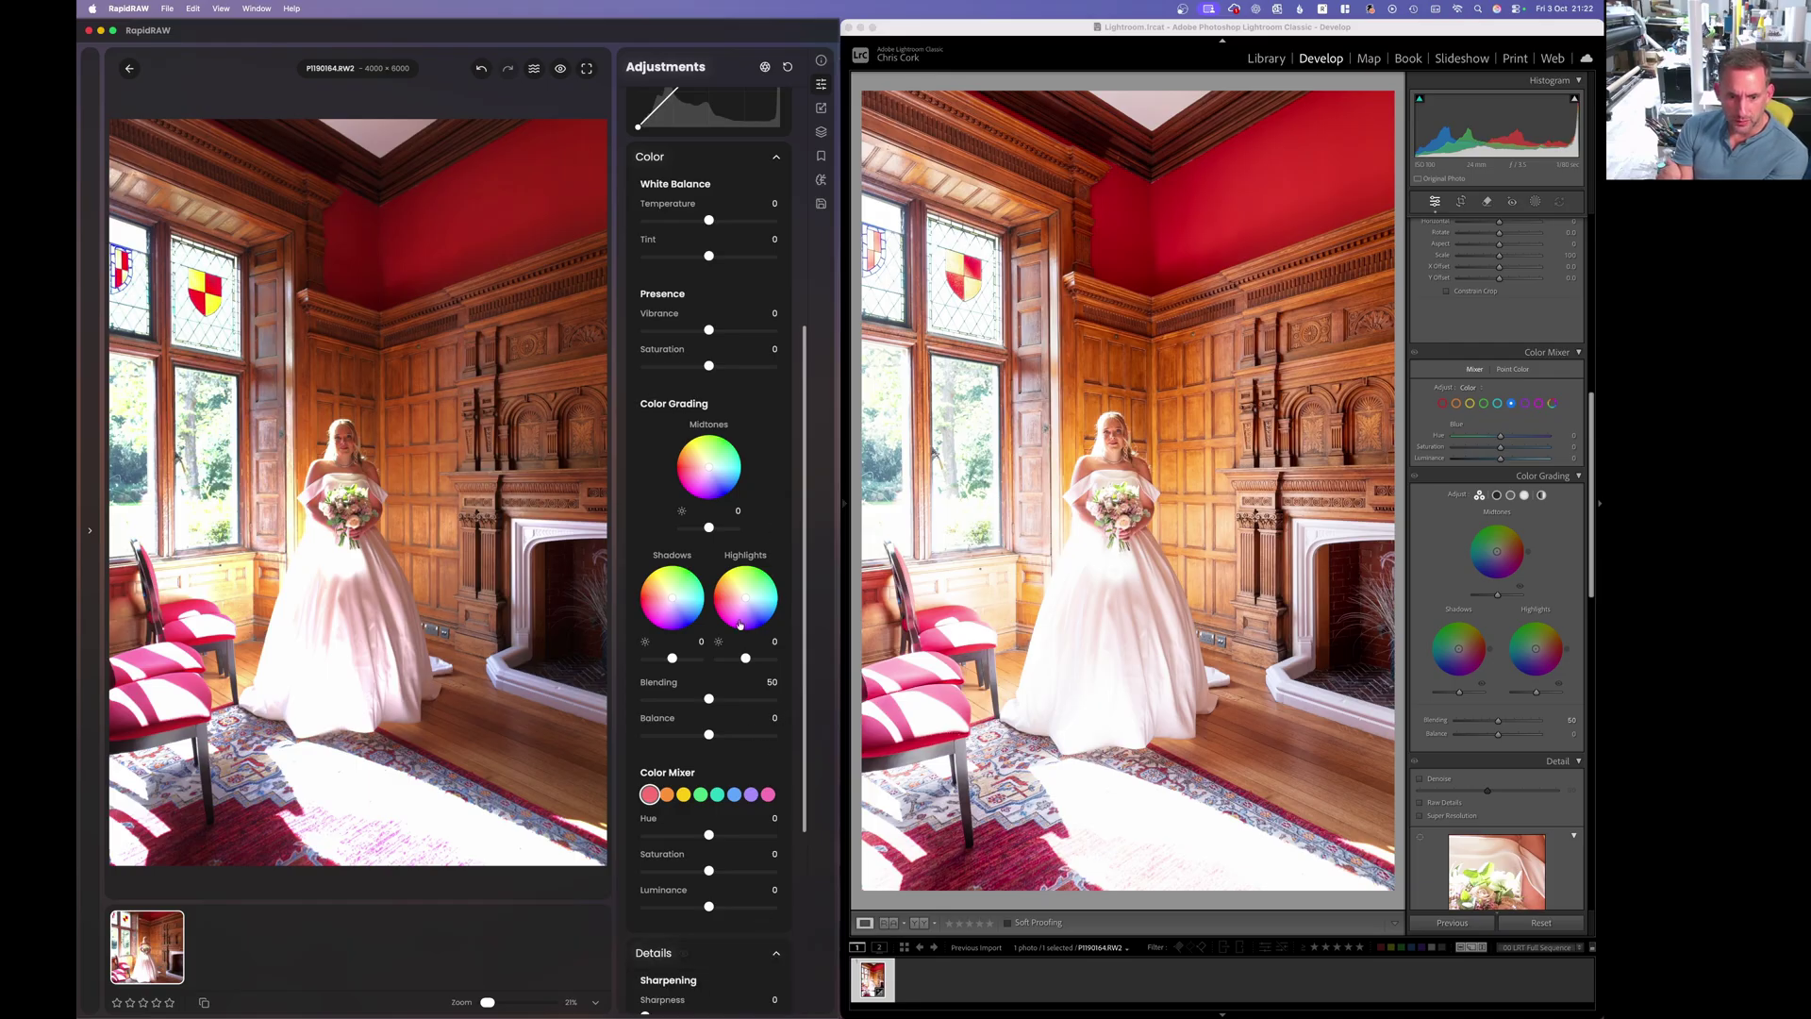
scroll(741, 623, "down", 4)
scroll(1508, 498, "down", 1)
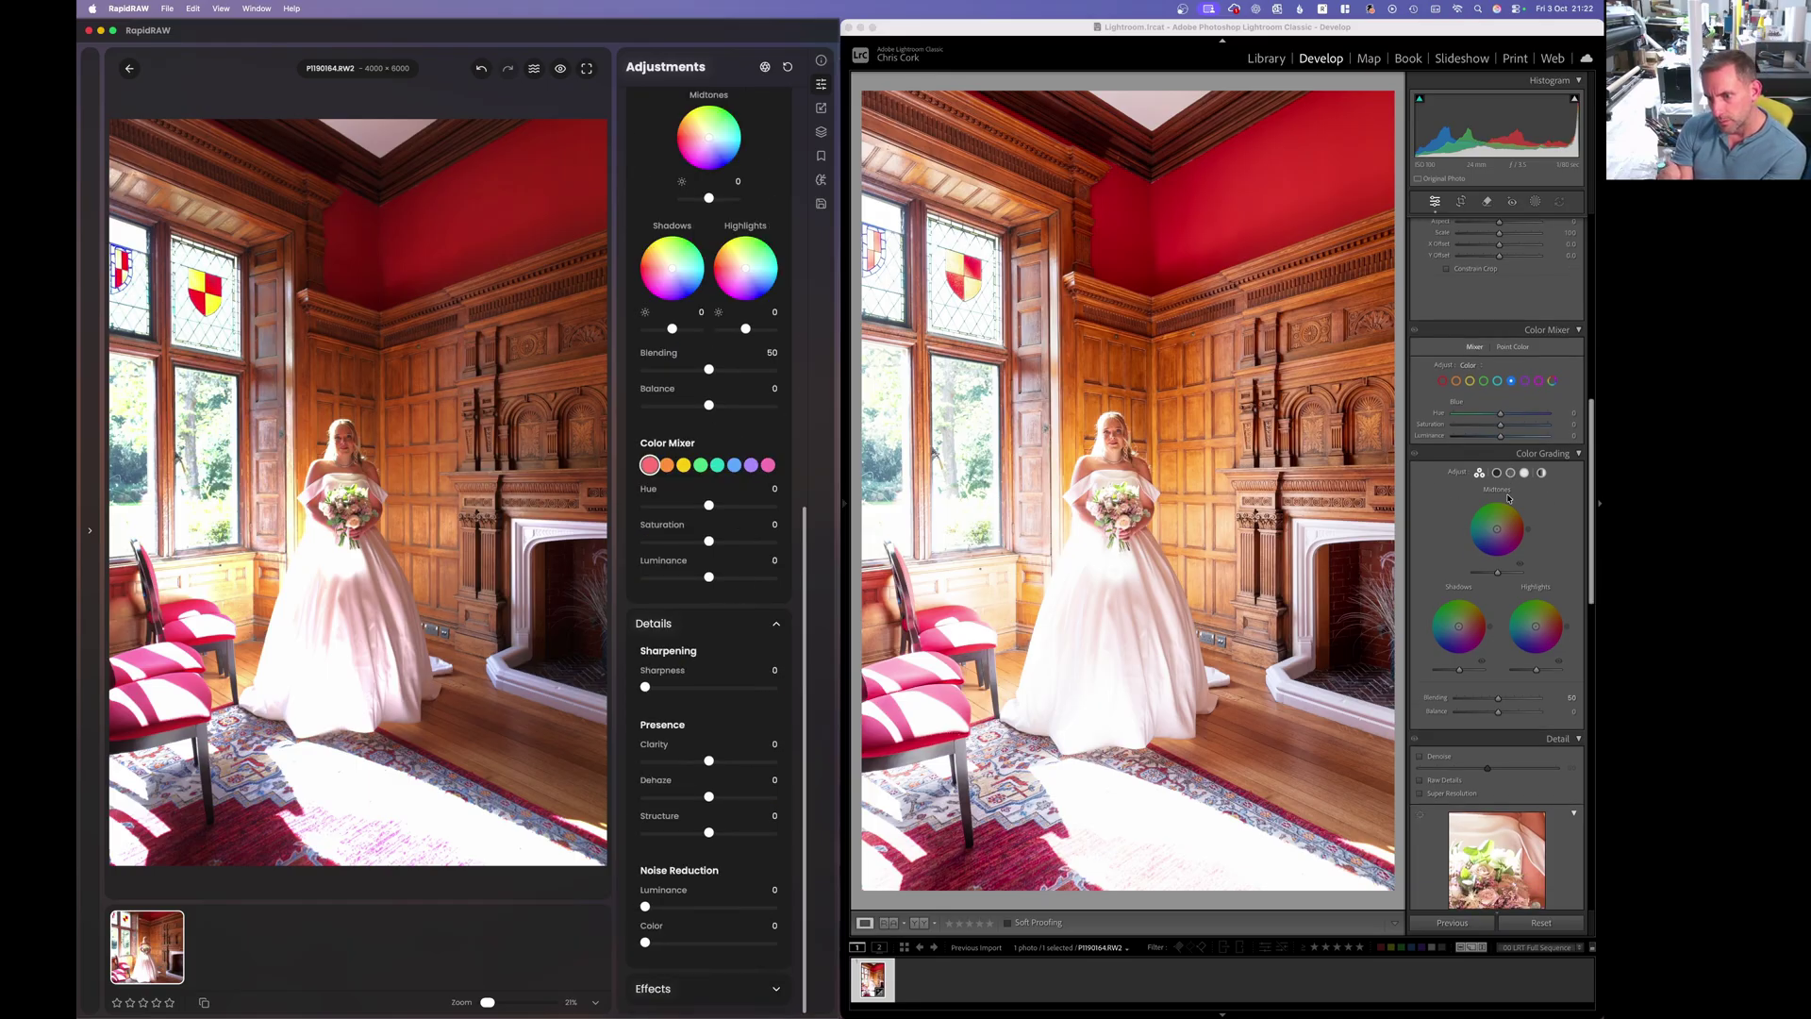
scroll(1508, 497, "up", 2)
scroll(1508, 497, "down", 2)
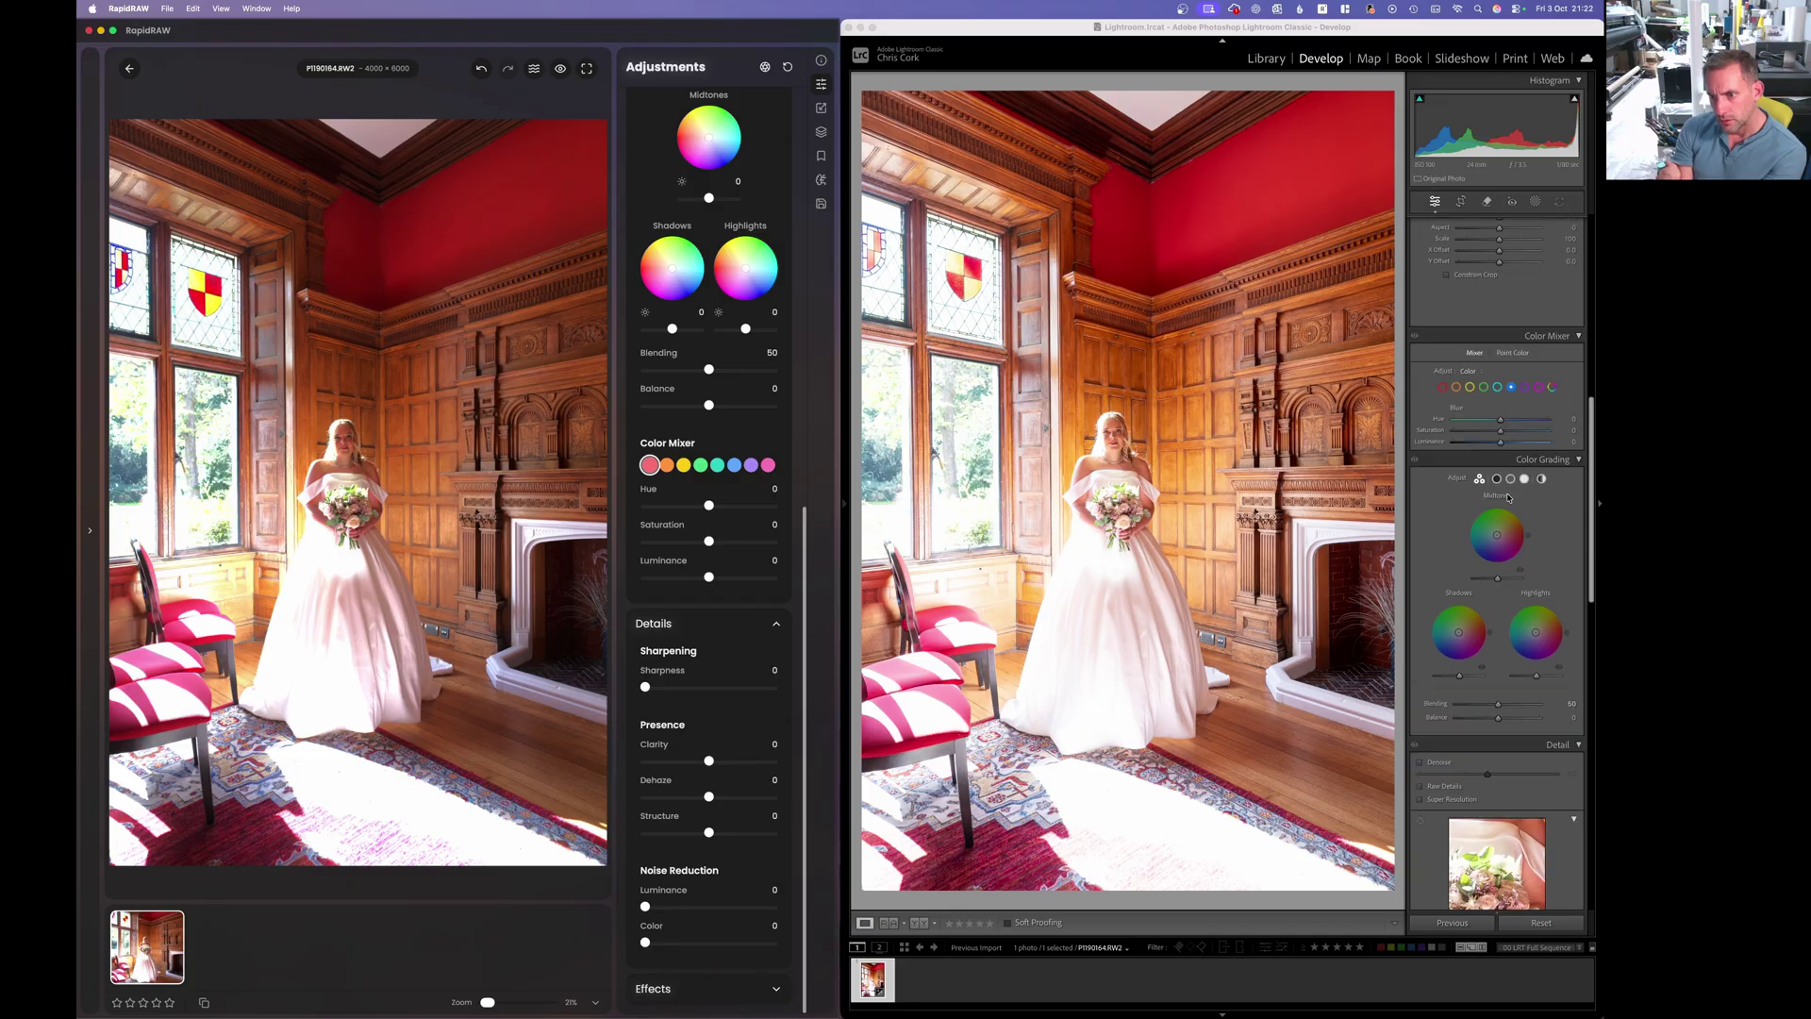
scroll(1508, 498, "down", 6)
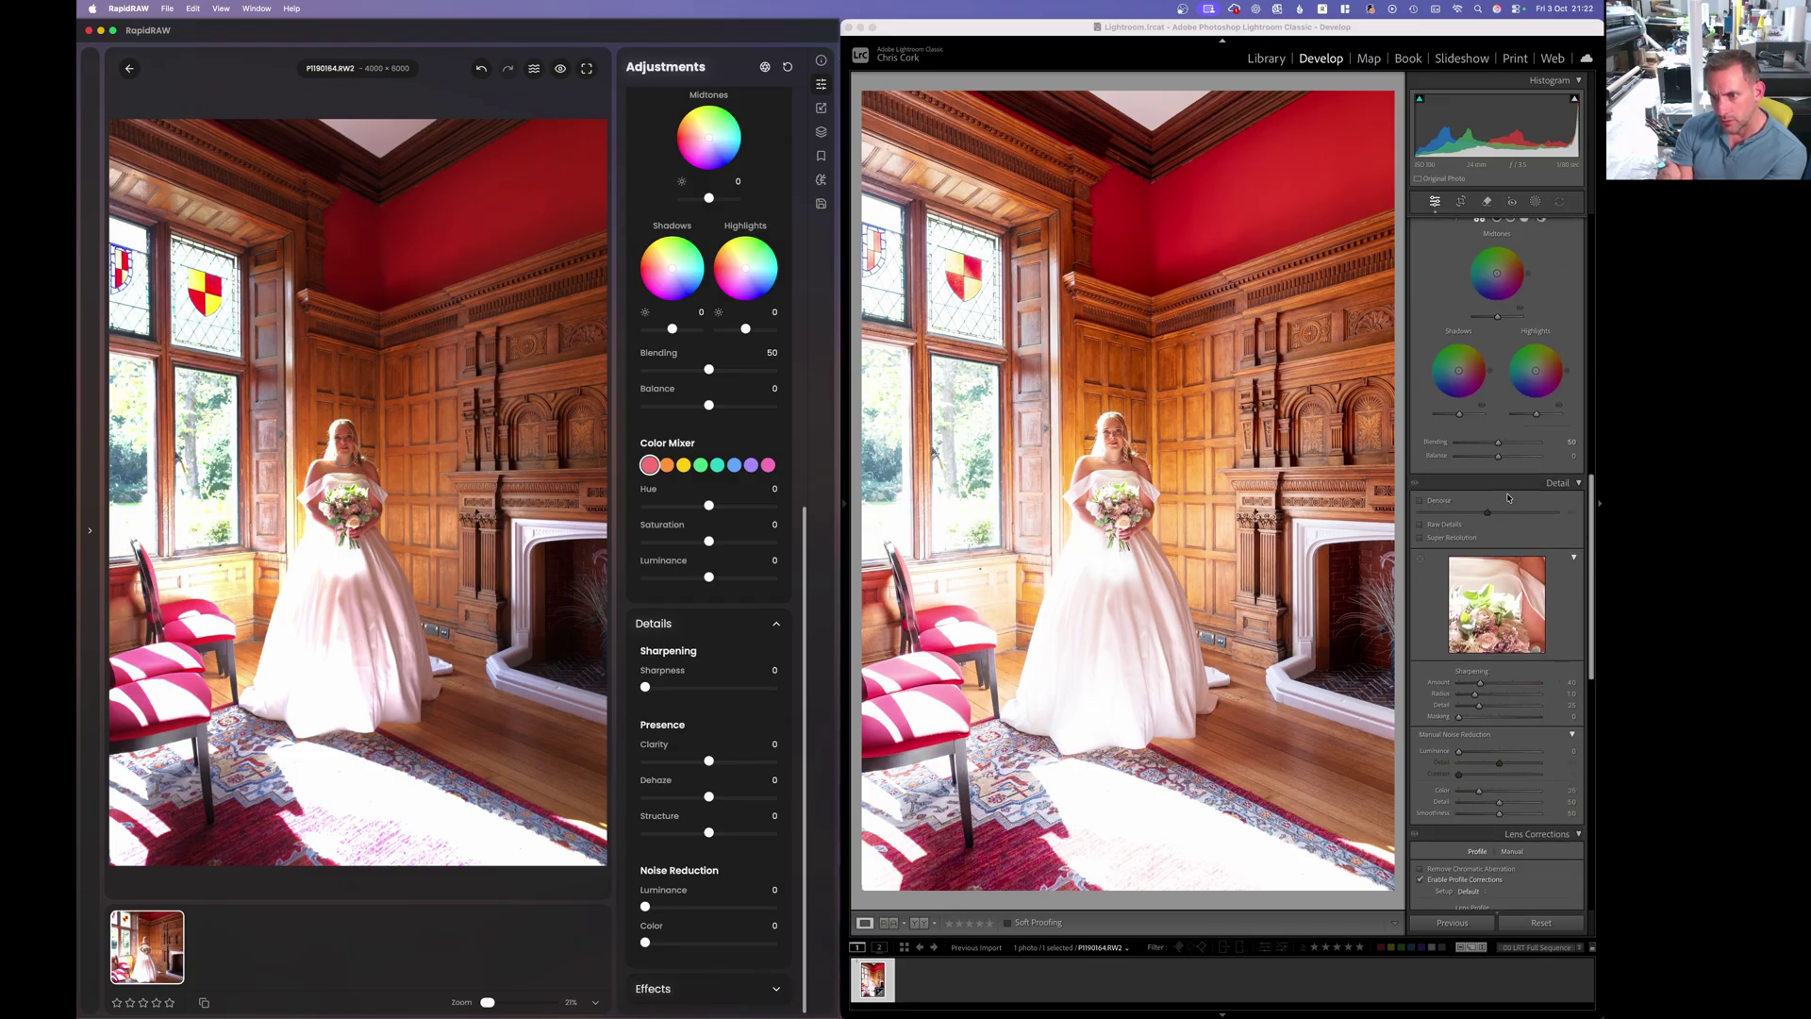
scroll(1508, 498, "down", 5)
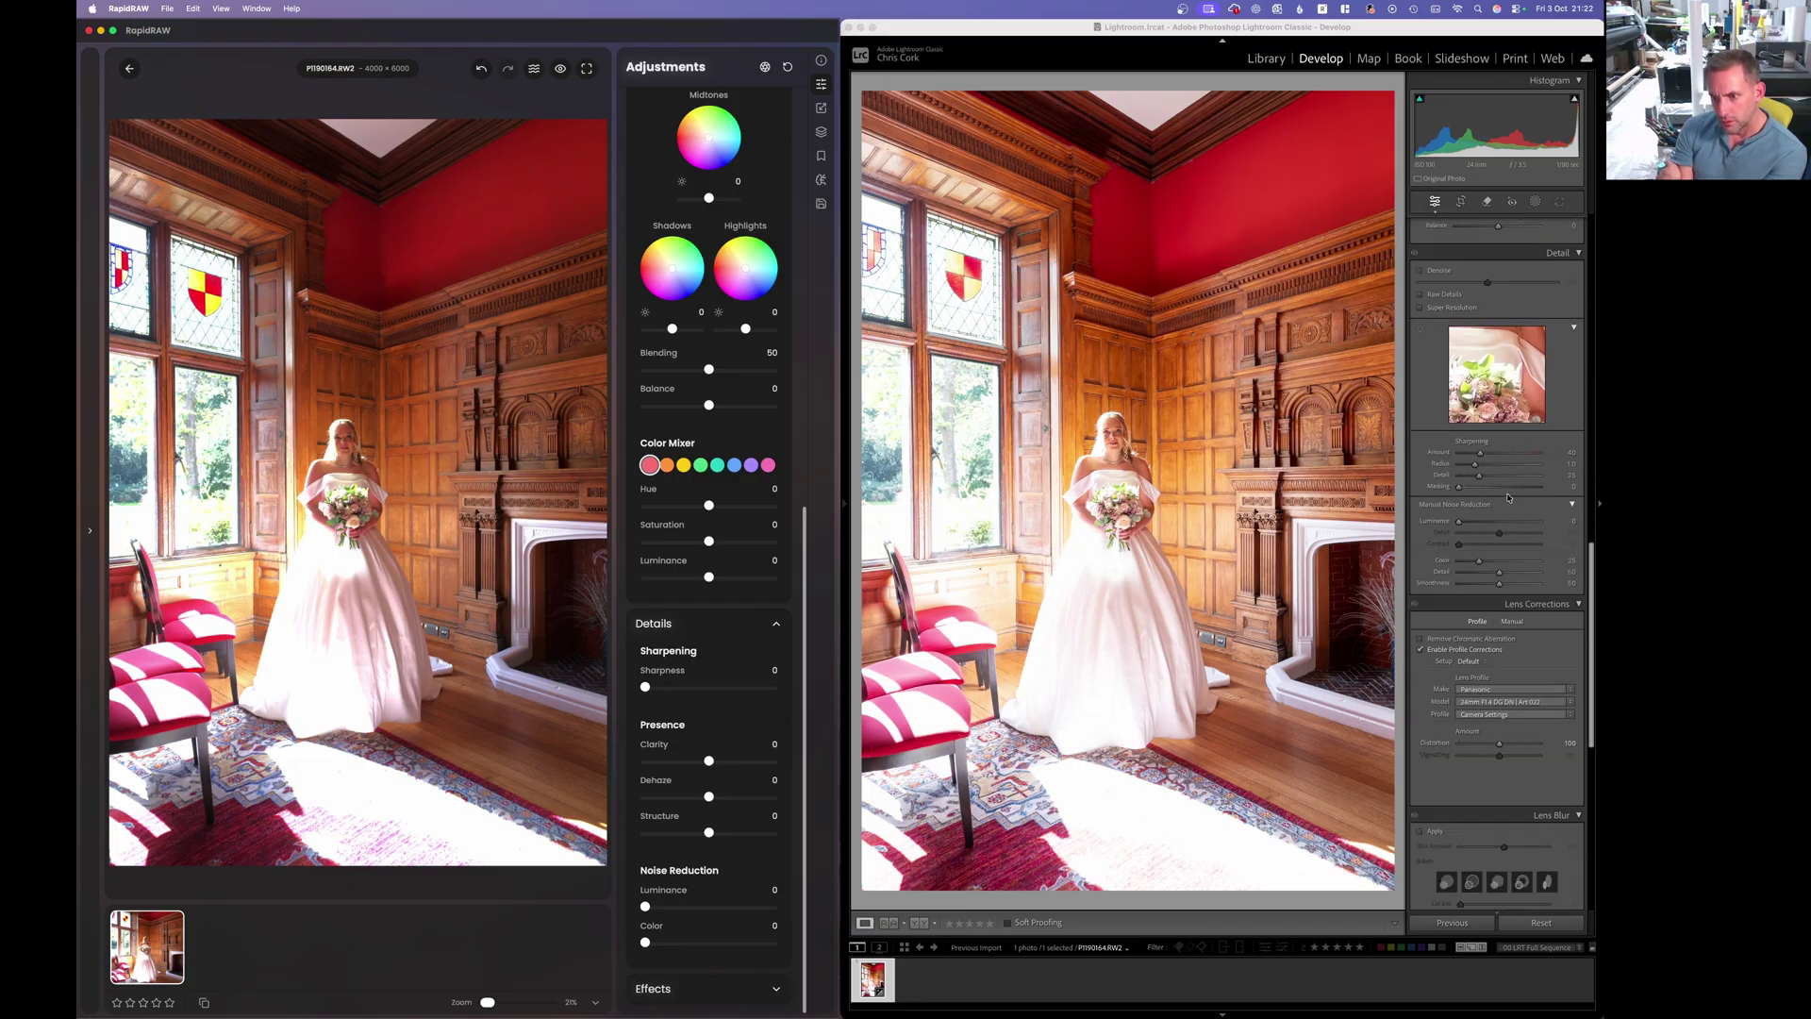
scroll(1508, 498, "down", 10)
scroll(1508, 498, "up", 14)
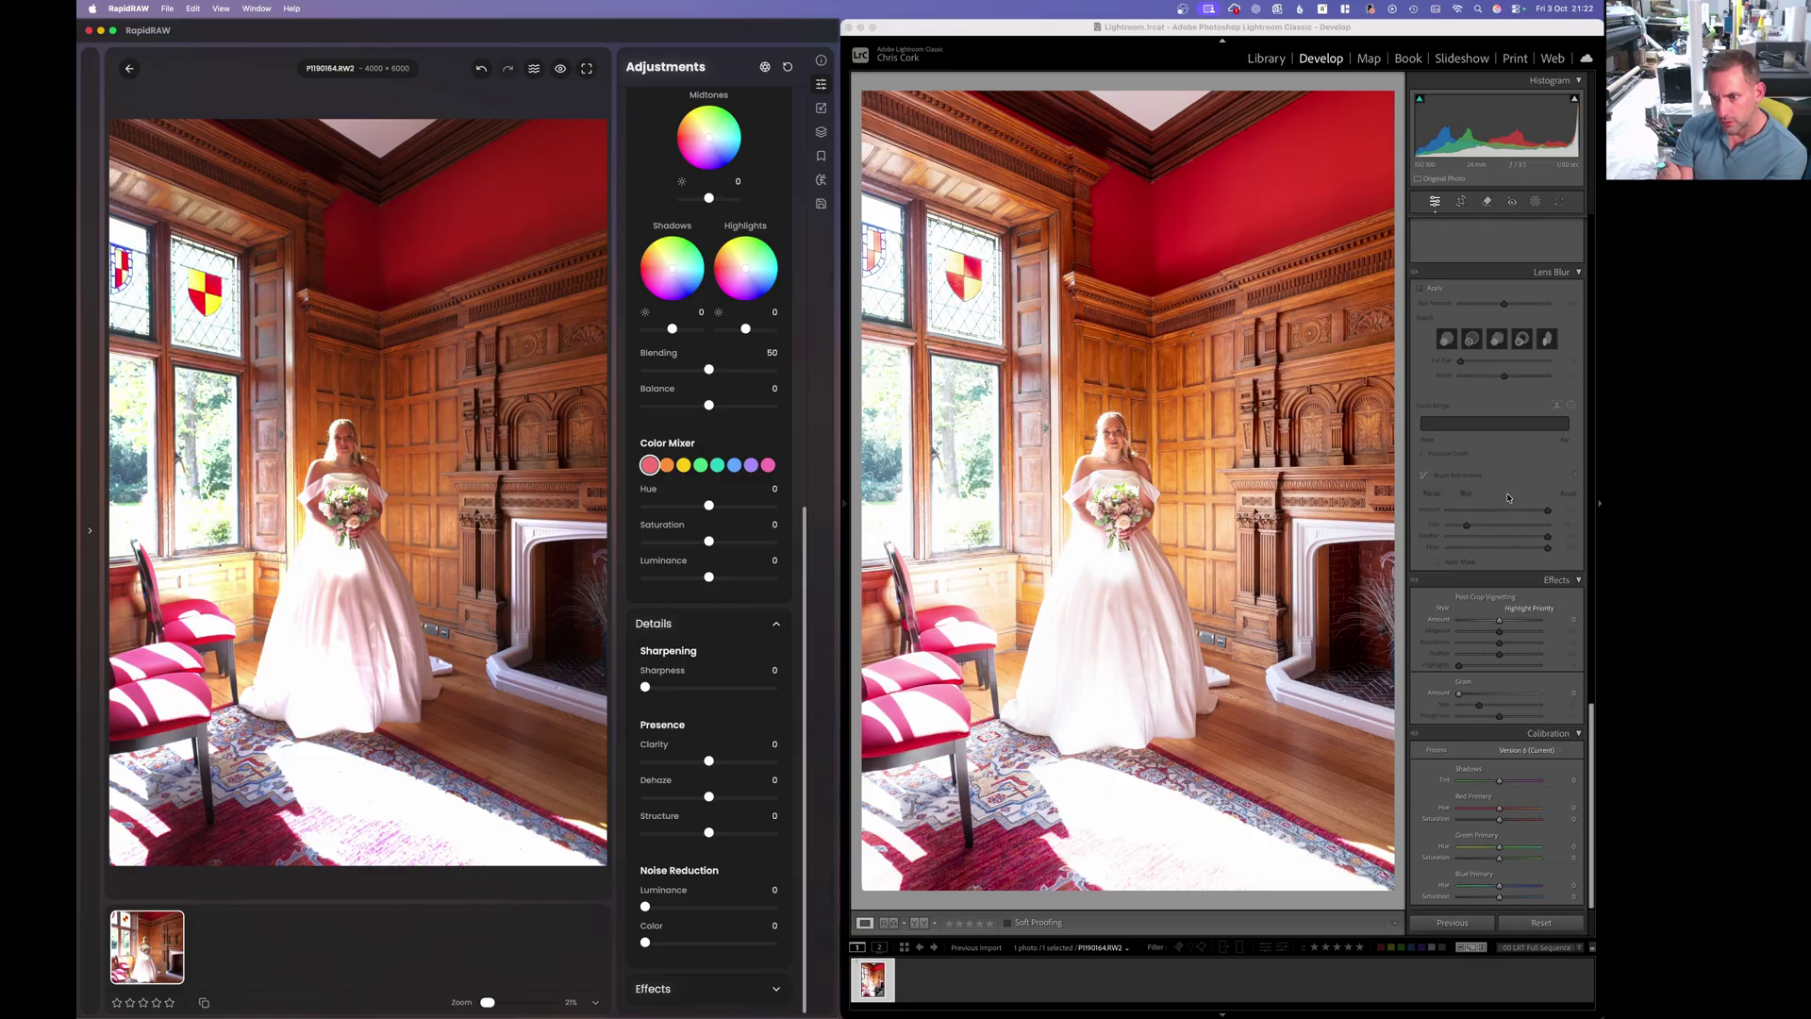
scroll(1508, 498, "up", 14)
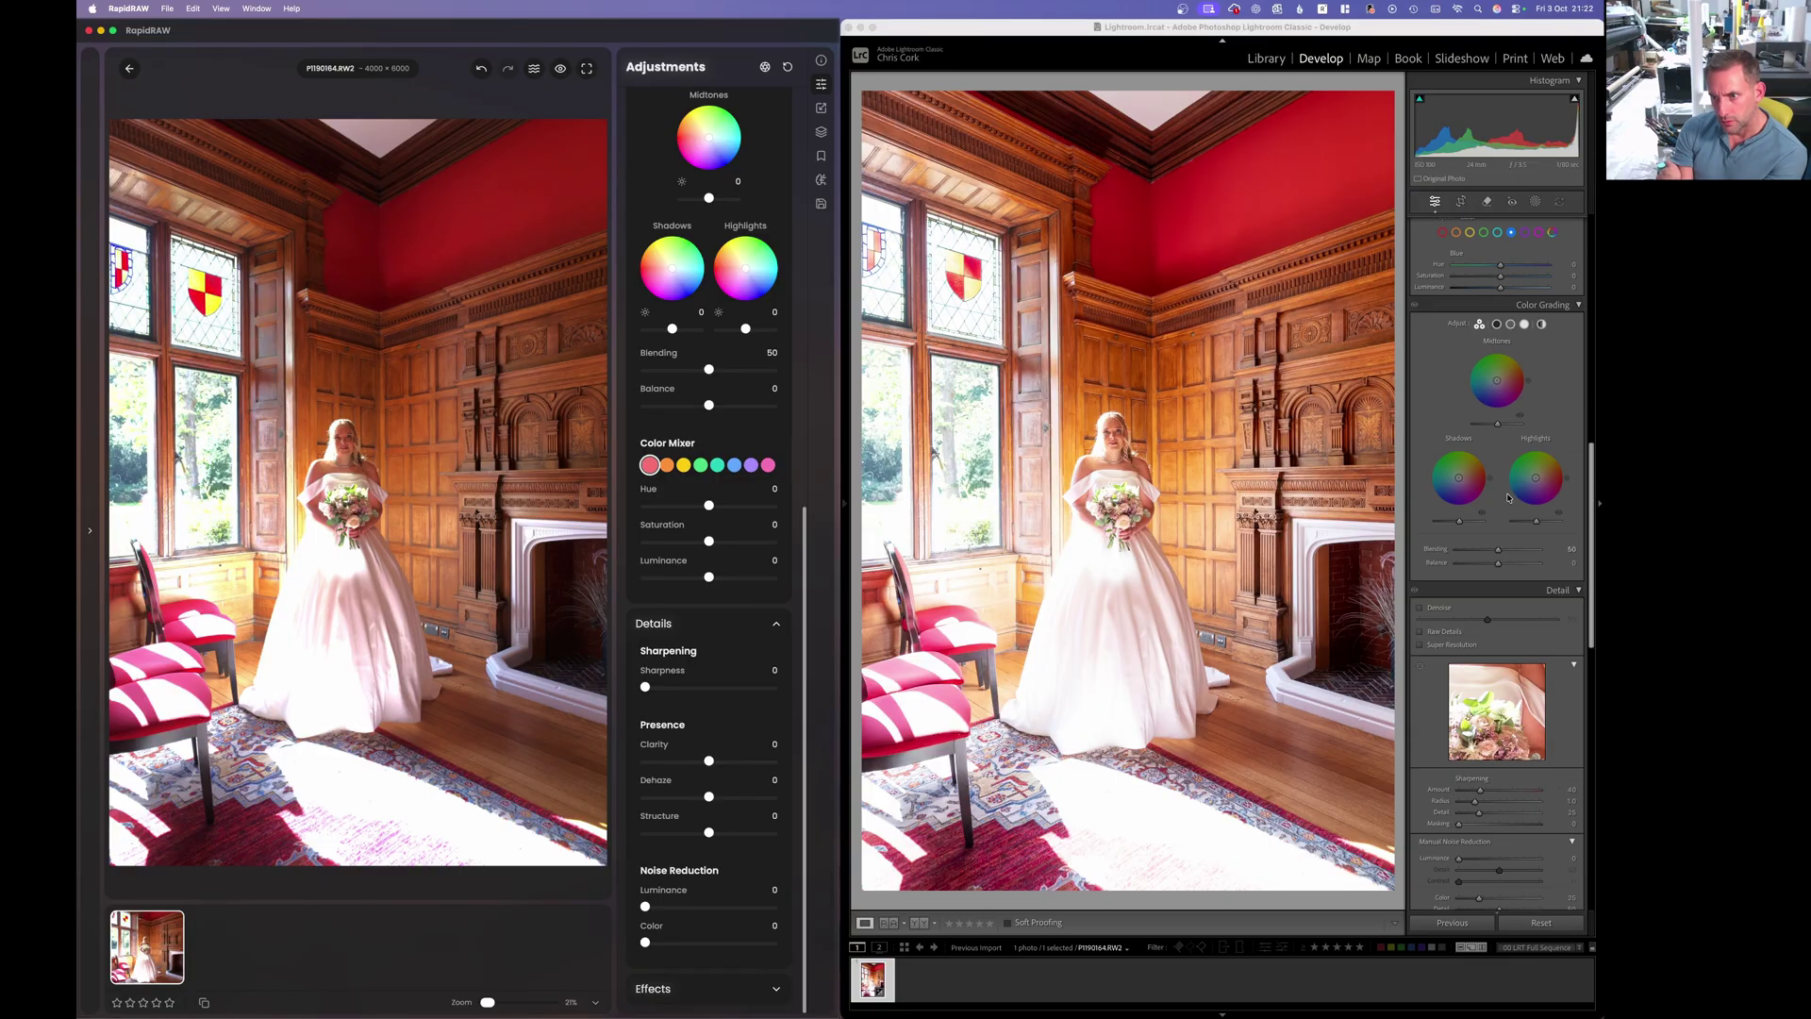
scroll(1508, 498, "up", 6)
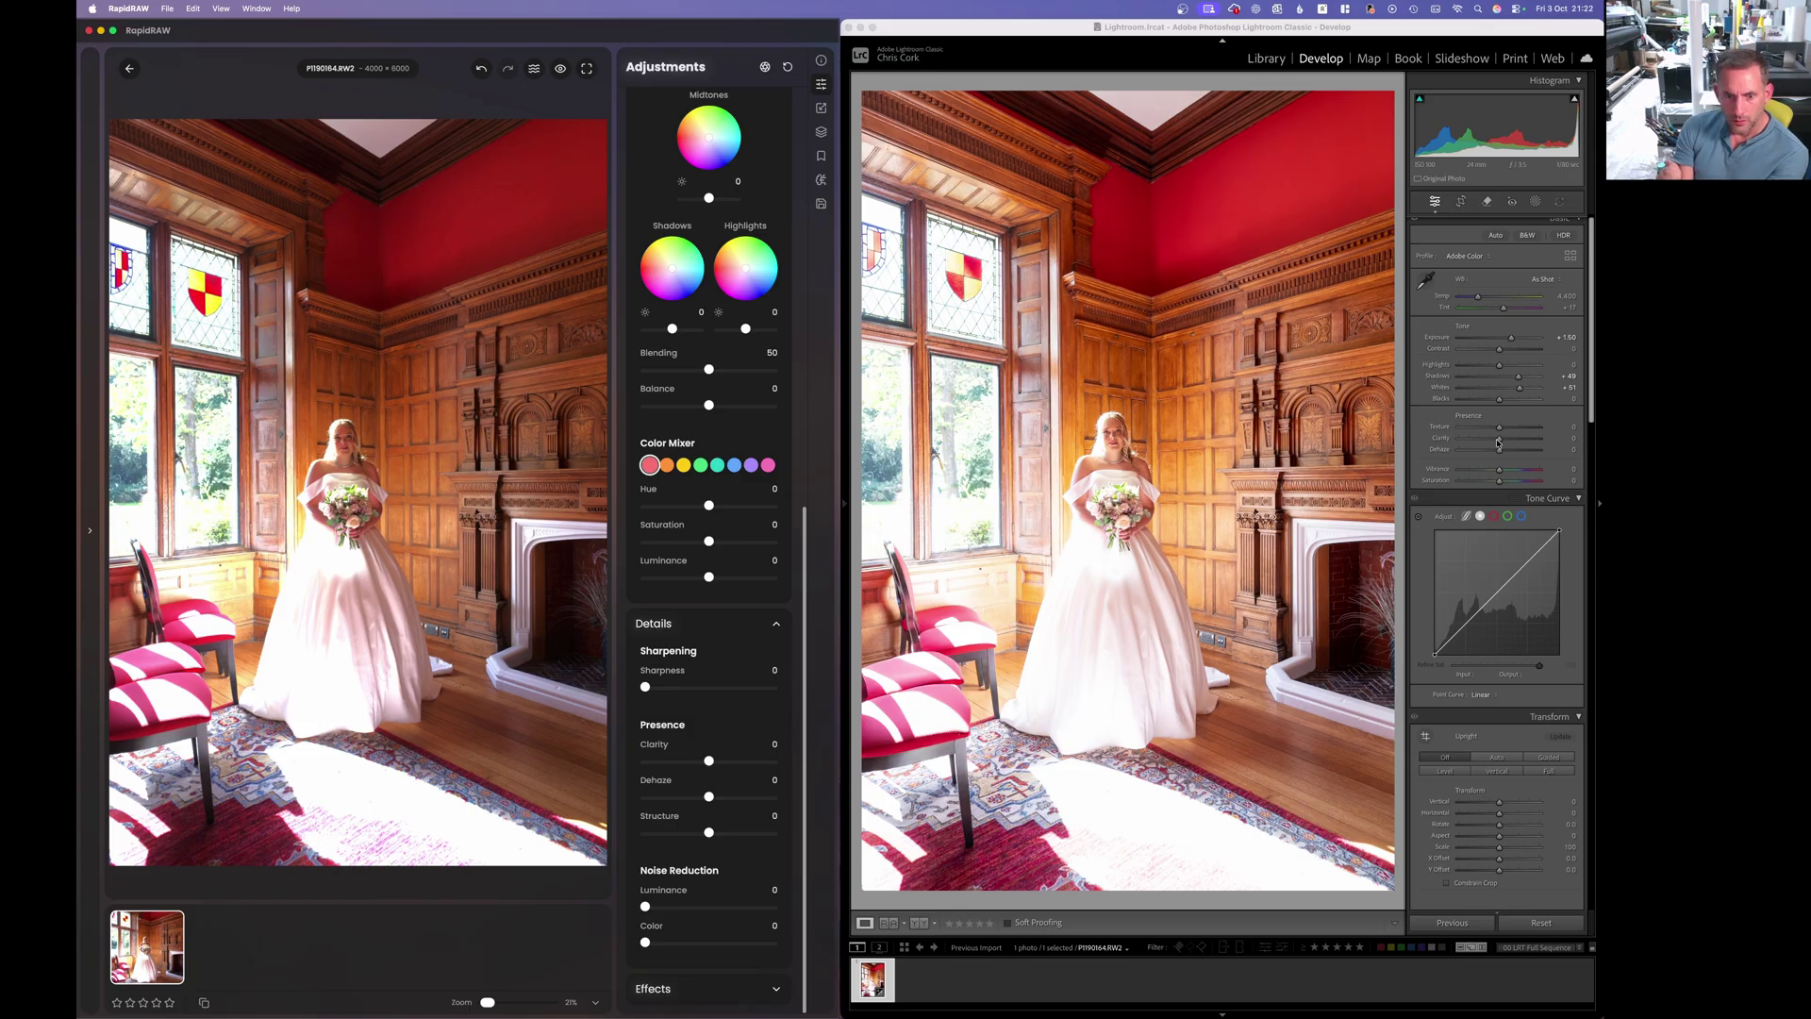
left_click_drag(1501, 454, 1508, 453)
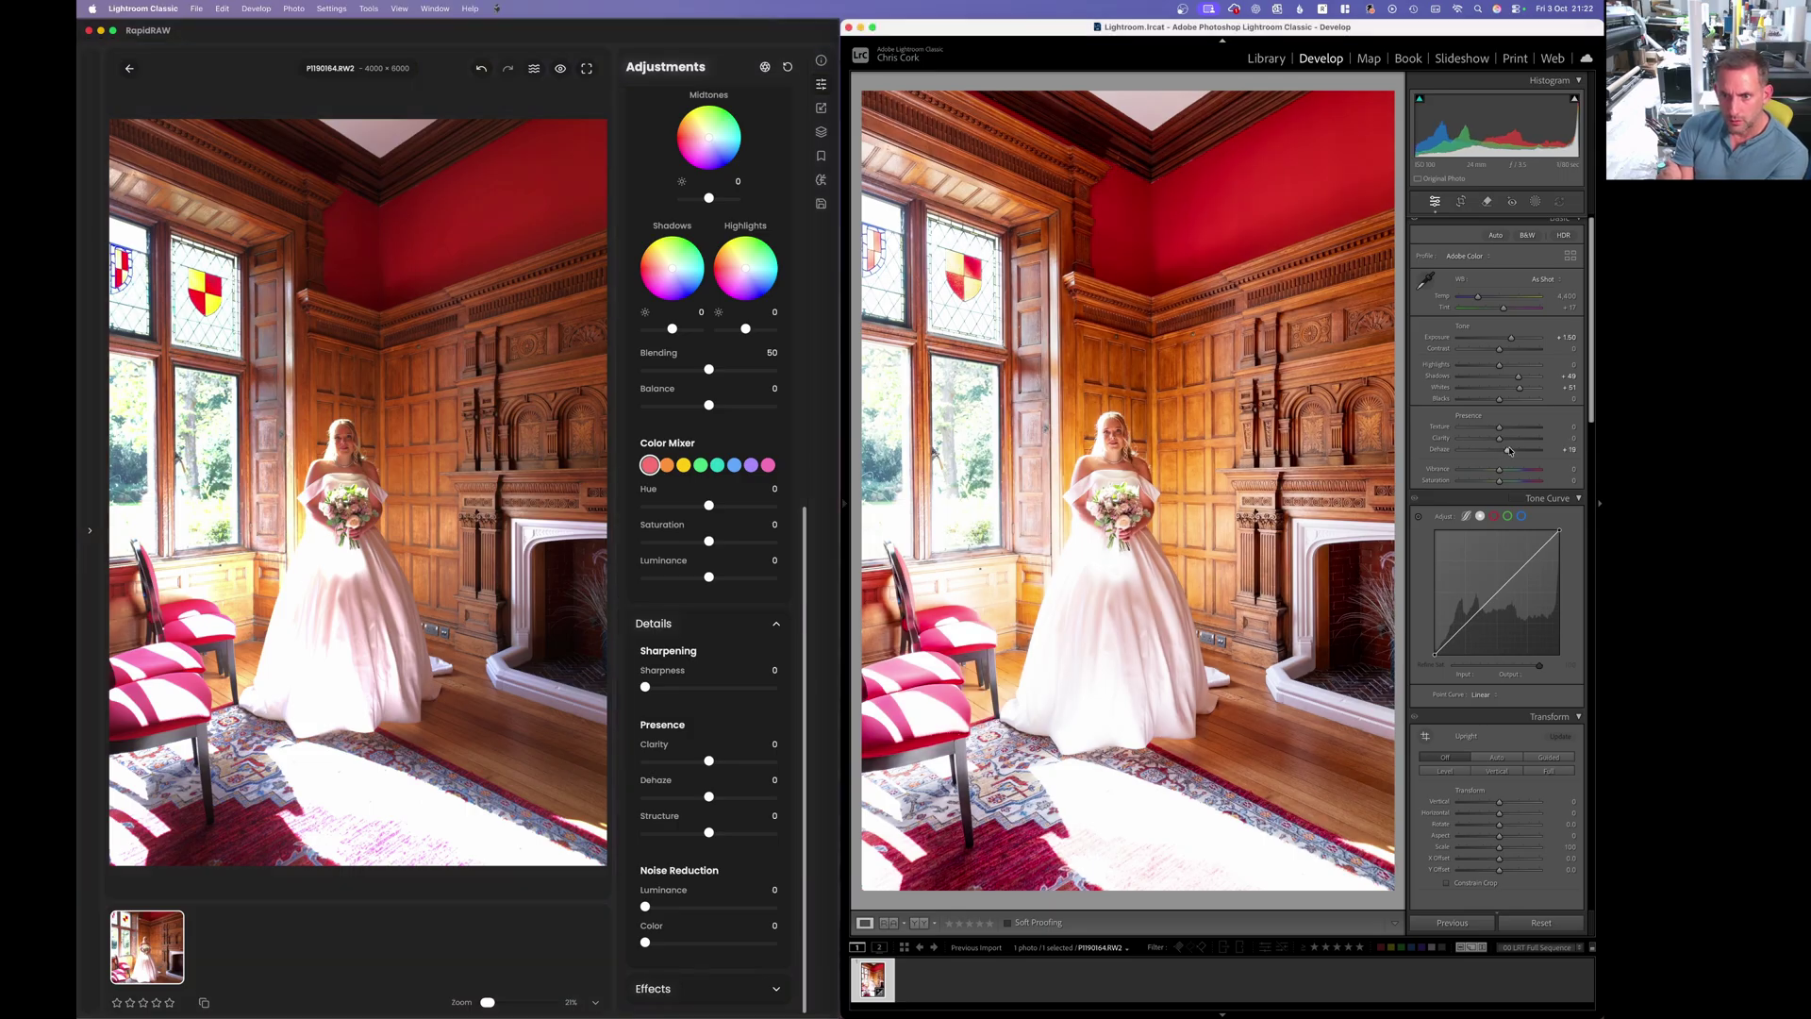
left_click_drag(711, 836, 709, 798)
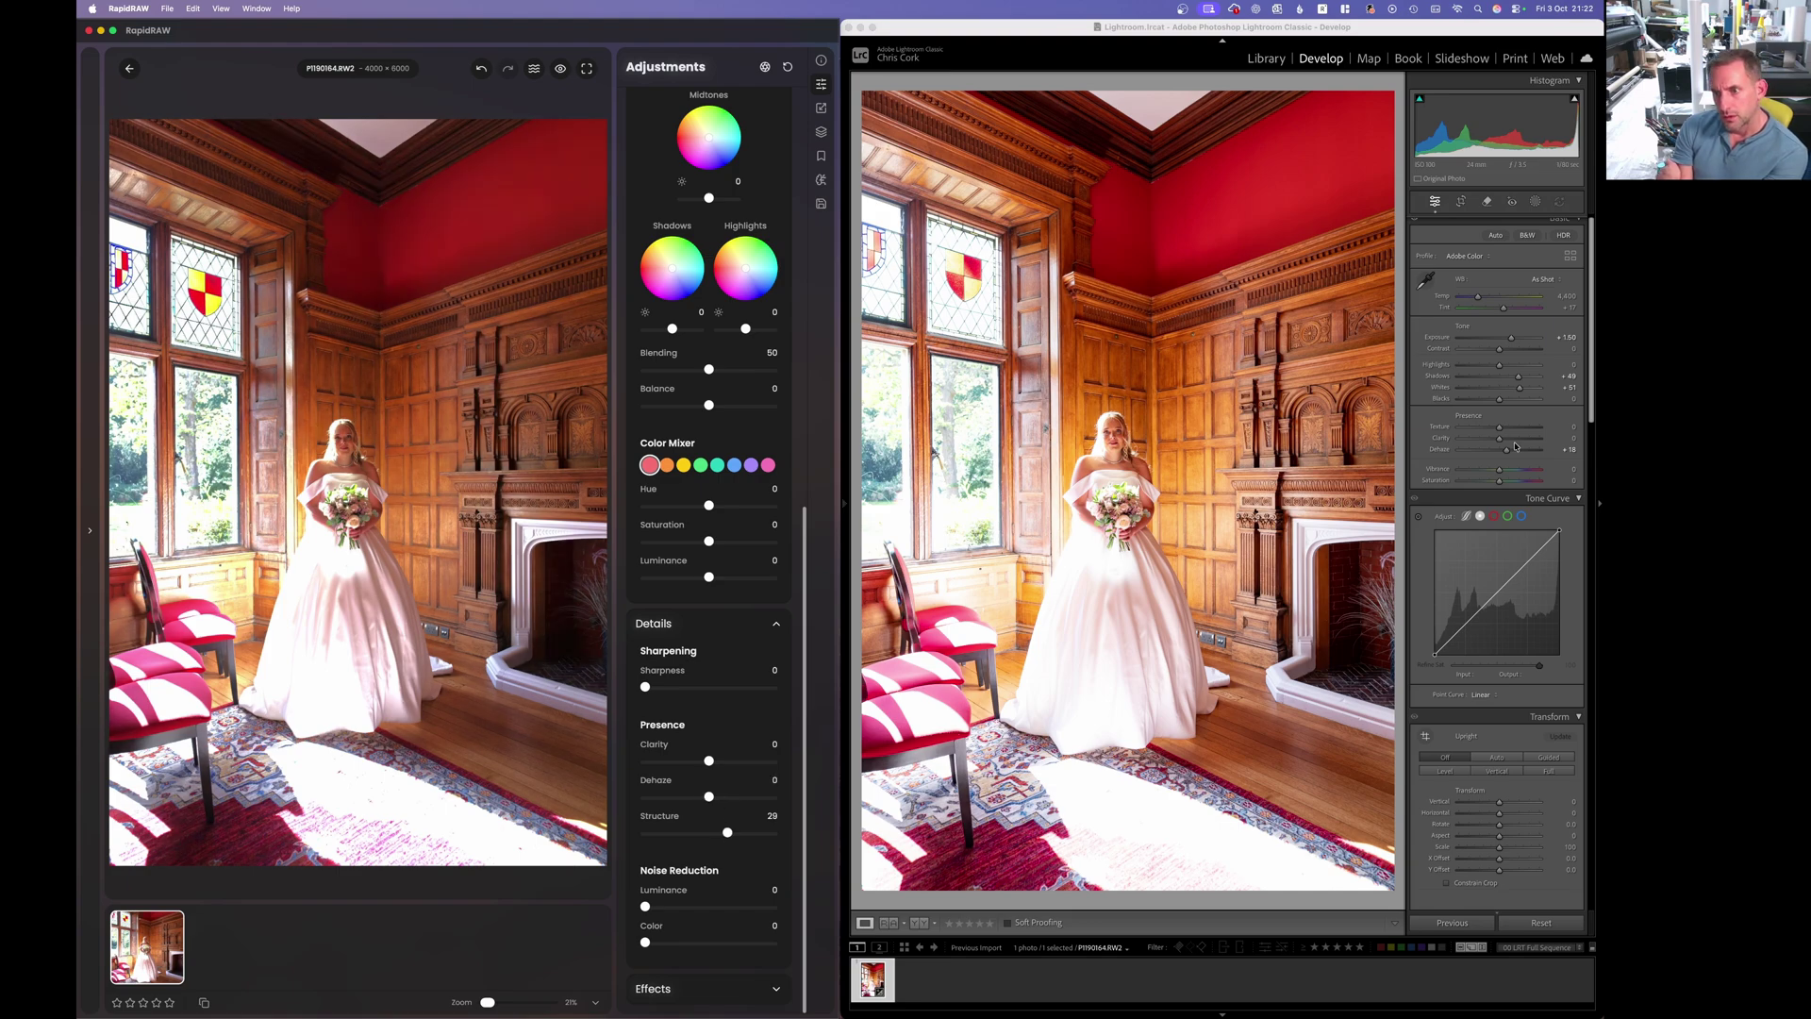
Step: Raise Clarity to +16 in Lightroom and to 19 in RapidRAW
left_click_drag(1500, 437, 1505, 437)
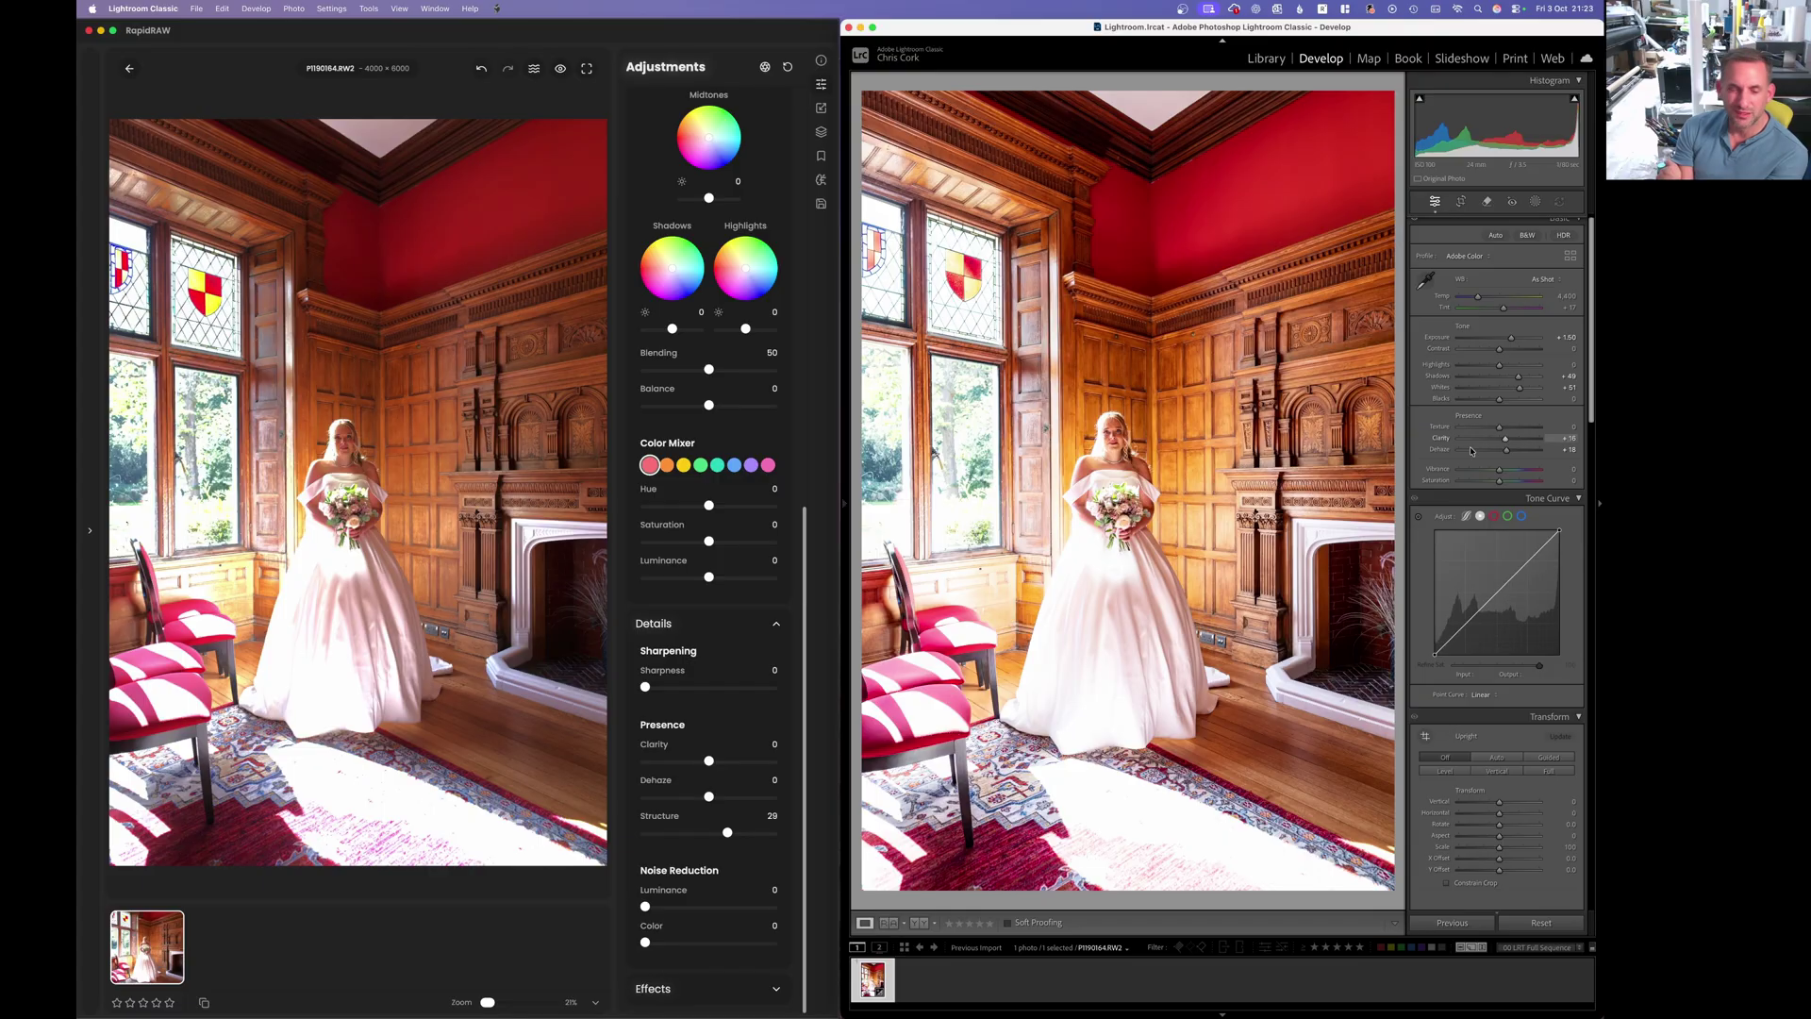
left_click(712, 761)
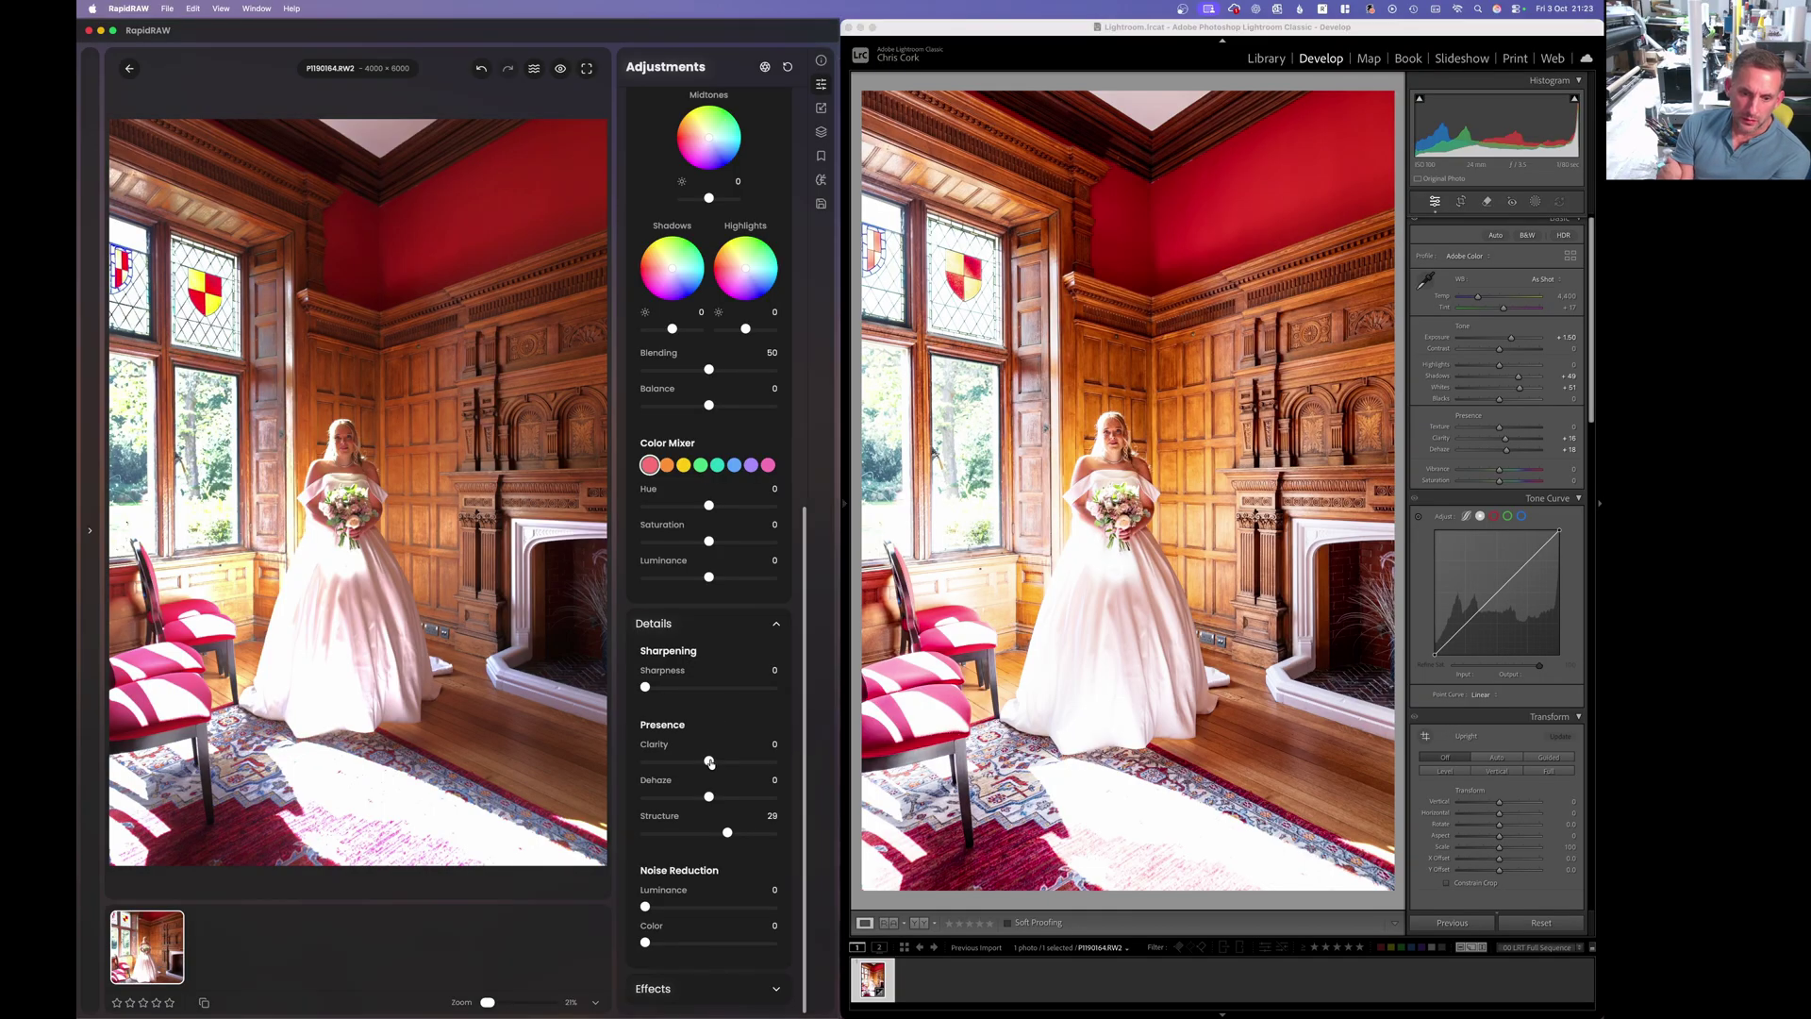
left_click_drag(710, 762, 720, 760)
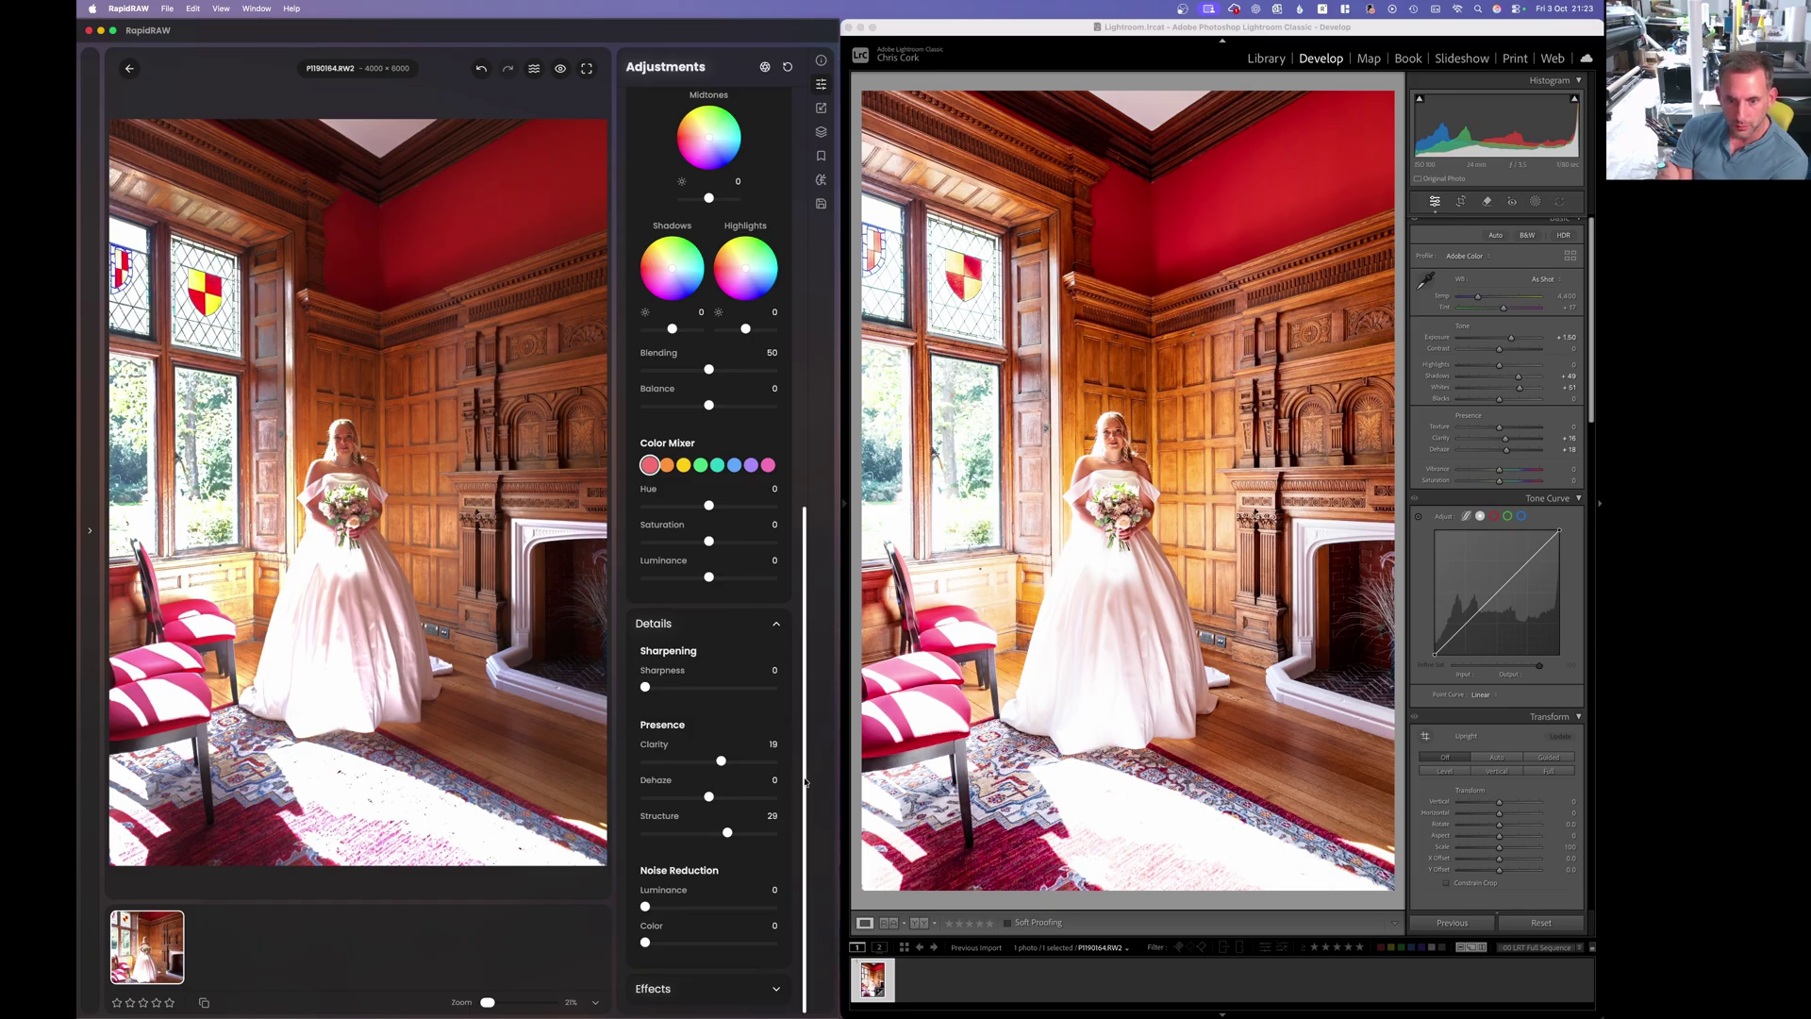
left_click_drag(808, 777, 1196, 246)
left_click(1340, 444)
left_click(1148, 463)
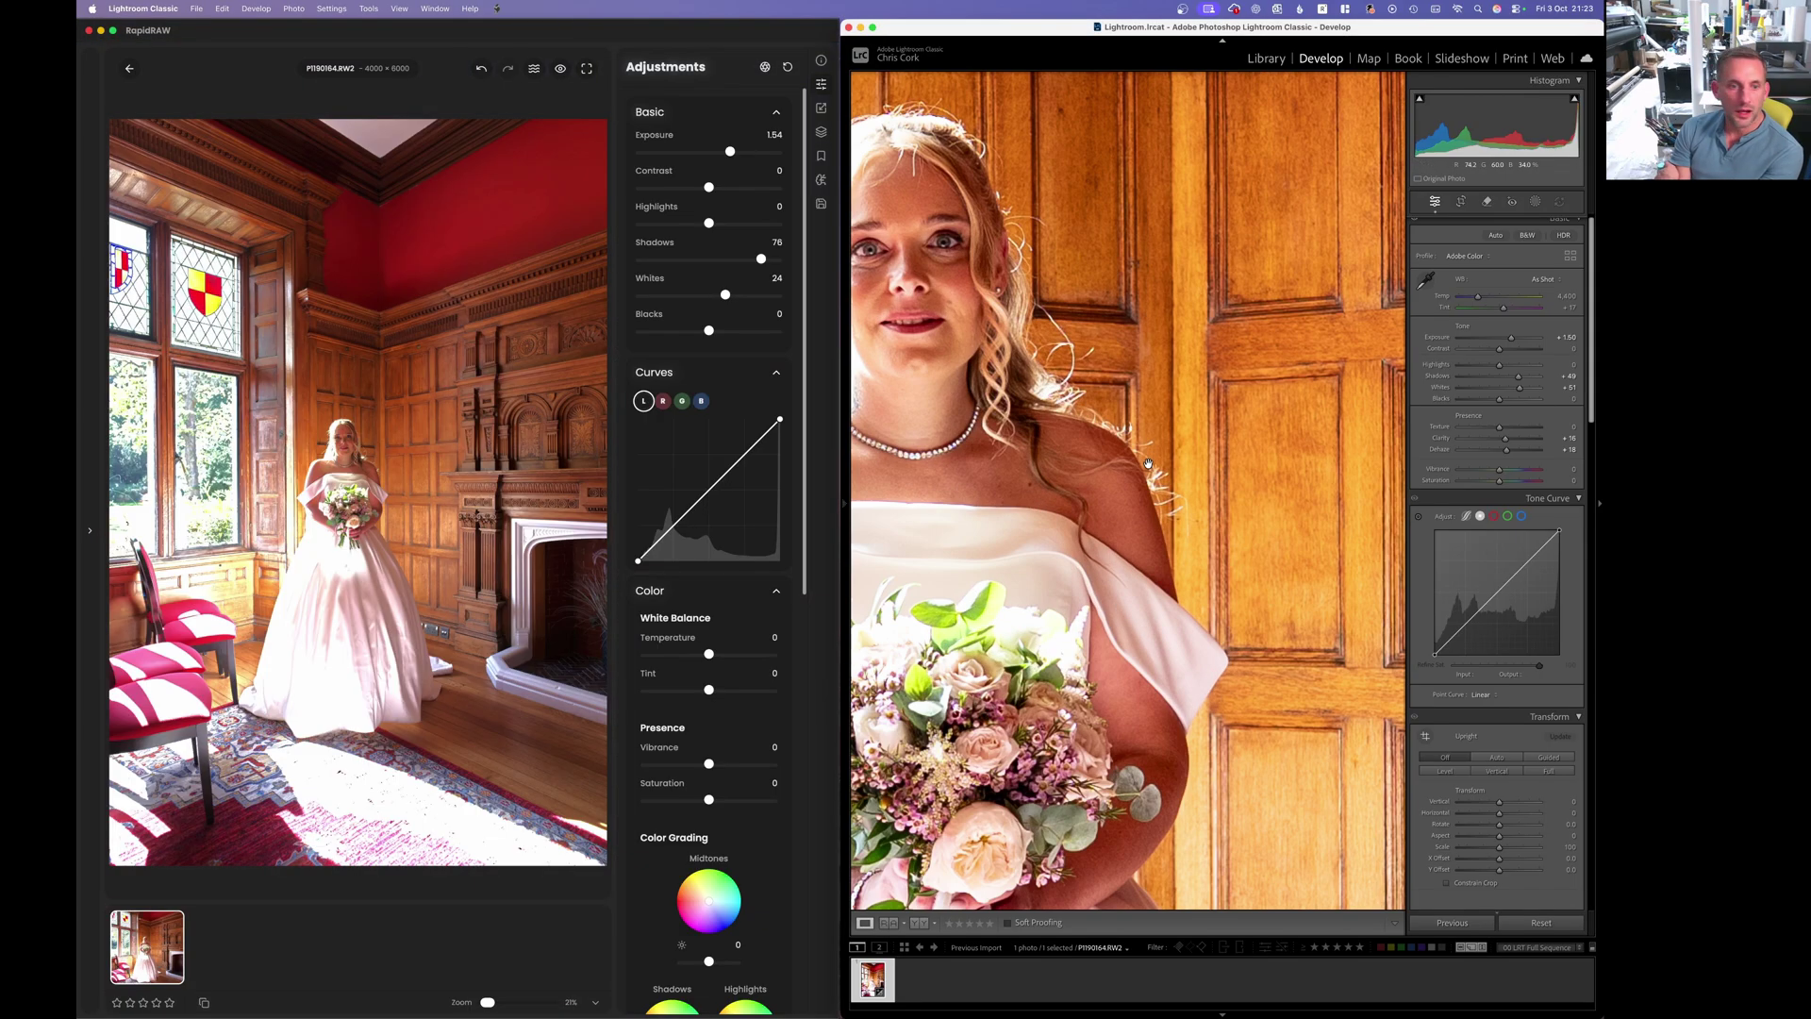
left_click(1147, 463)
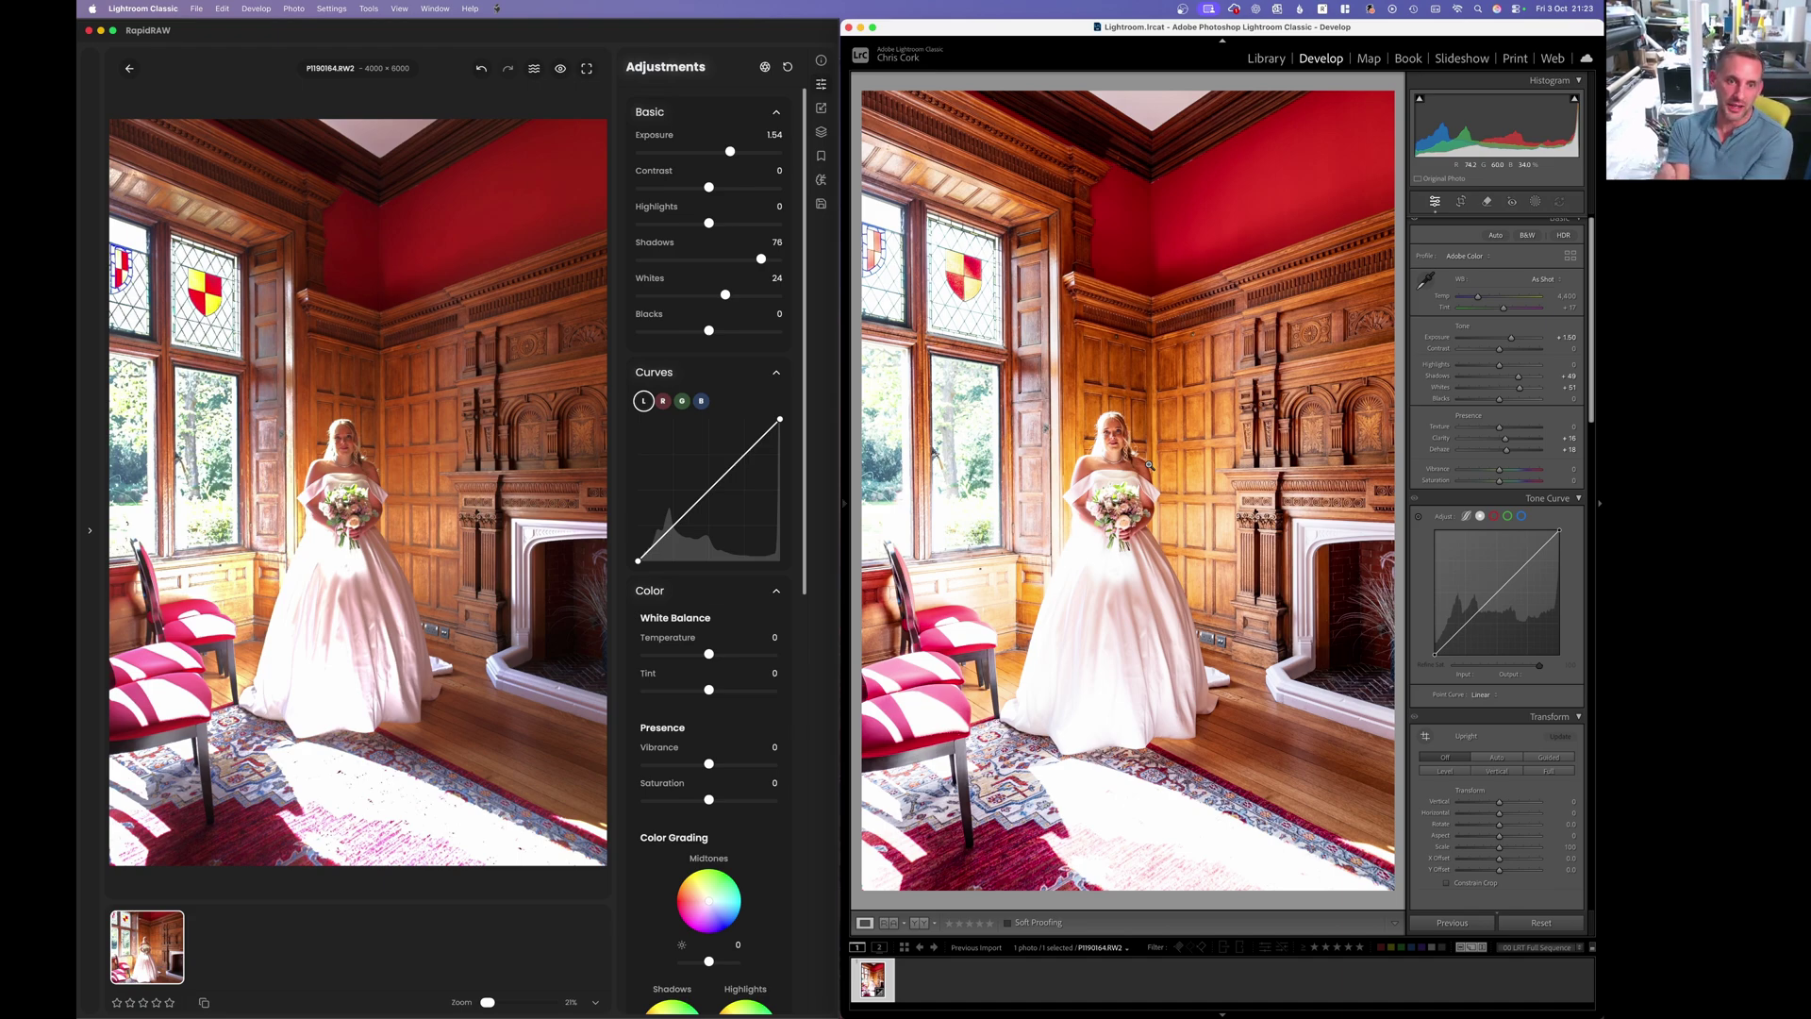
left_click(806, 585)
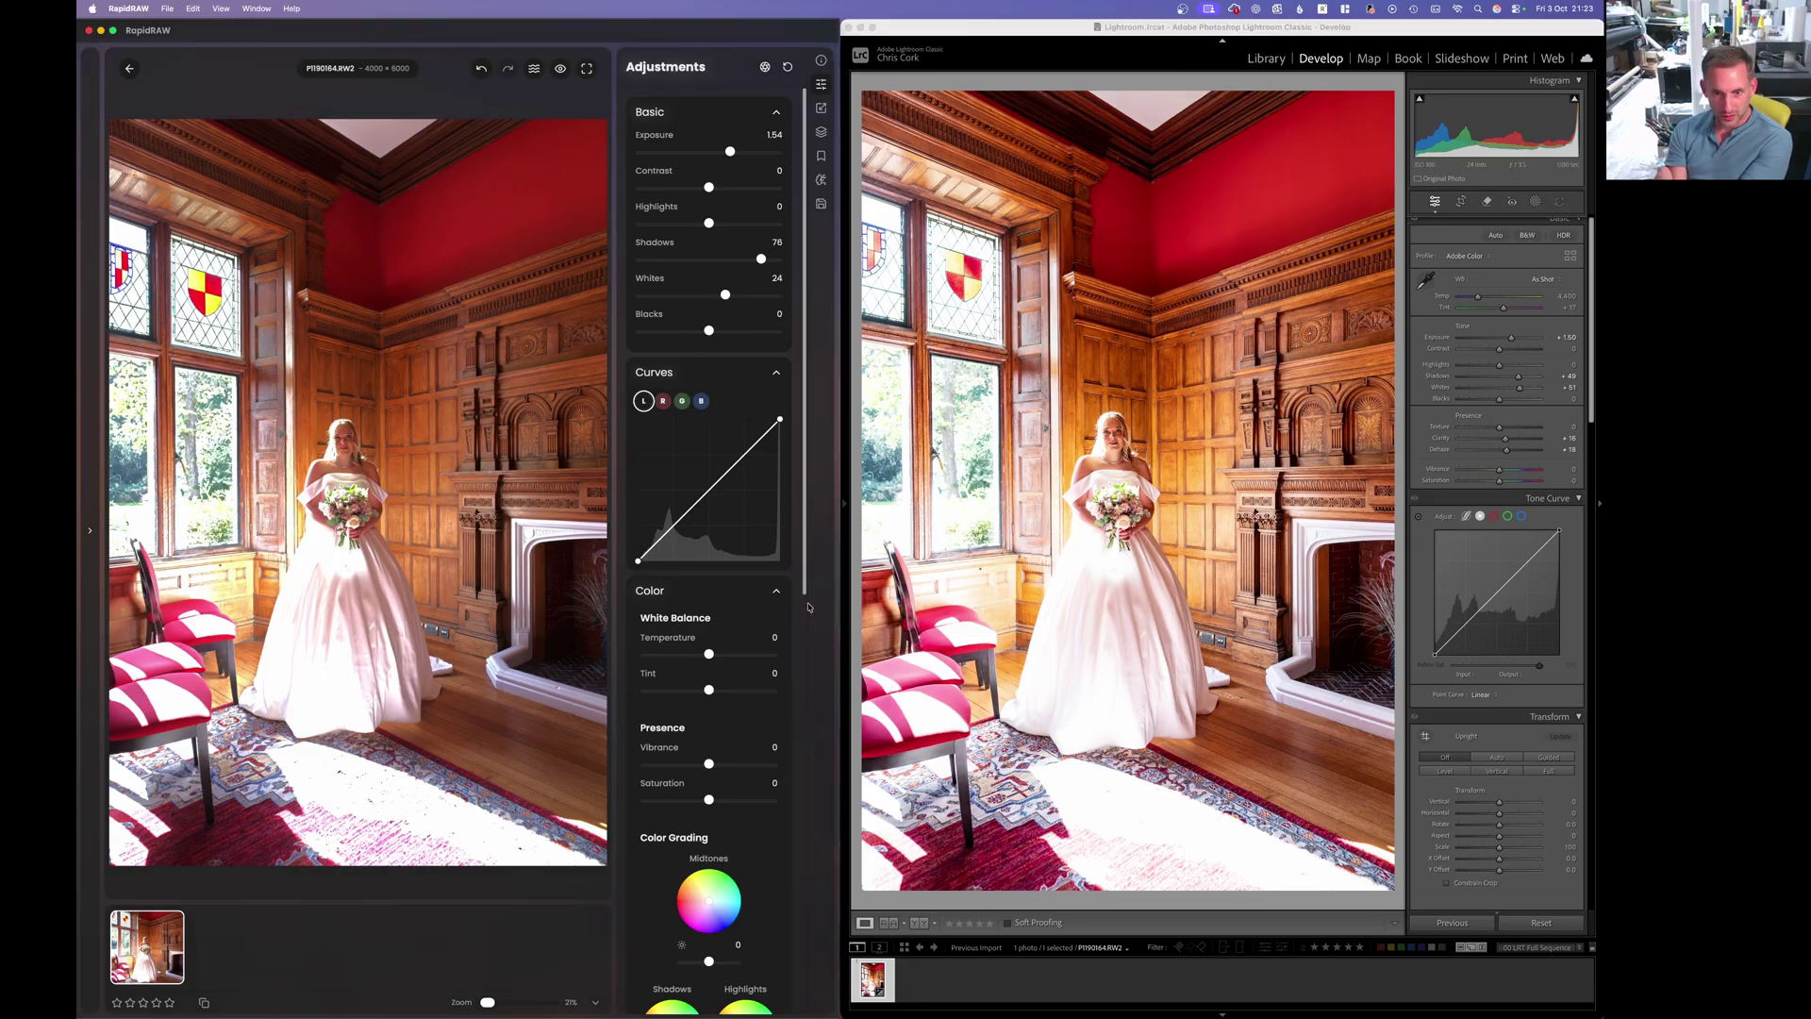
scroll(806, 610, "down", 10)
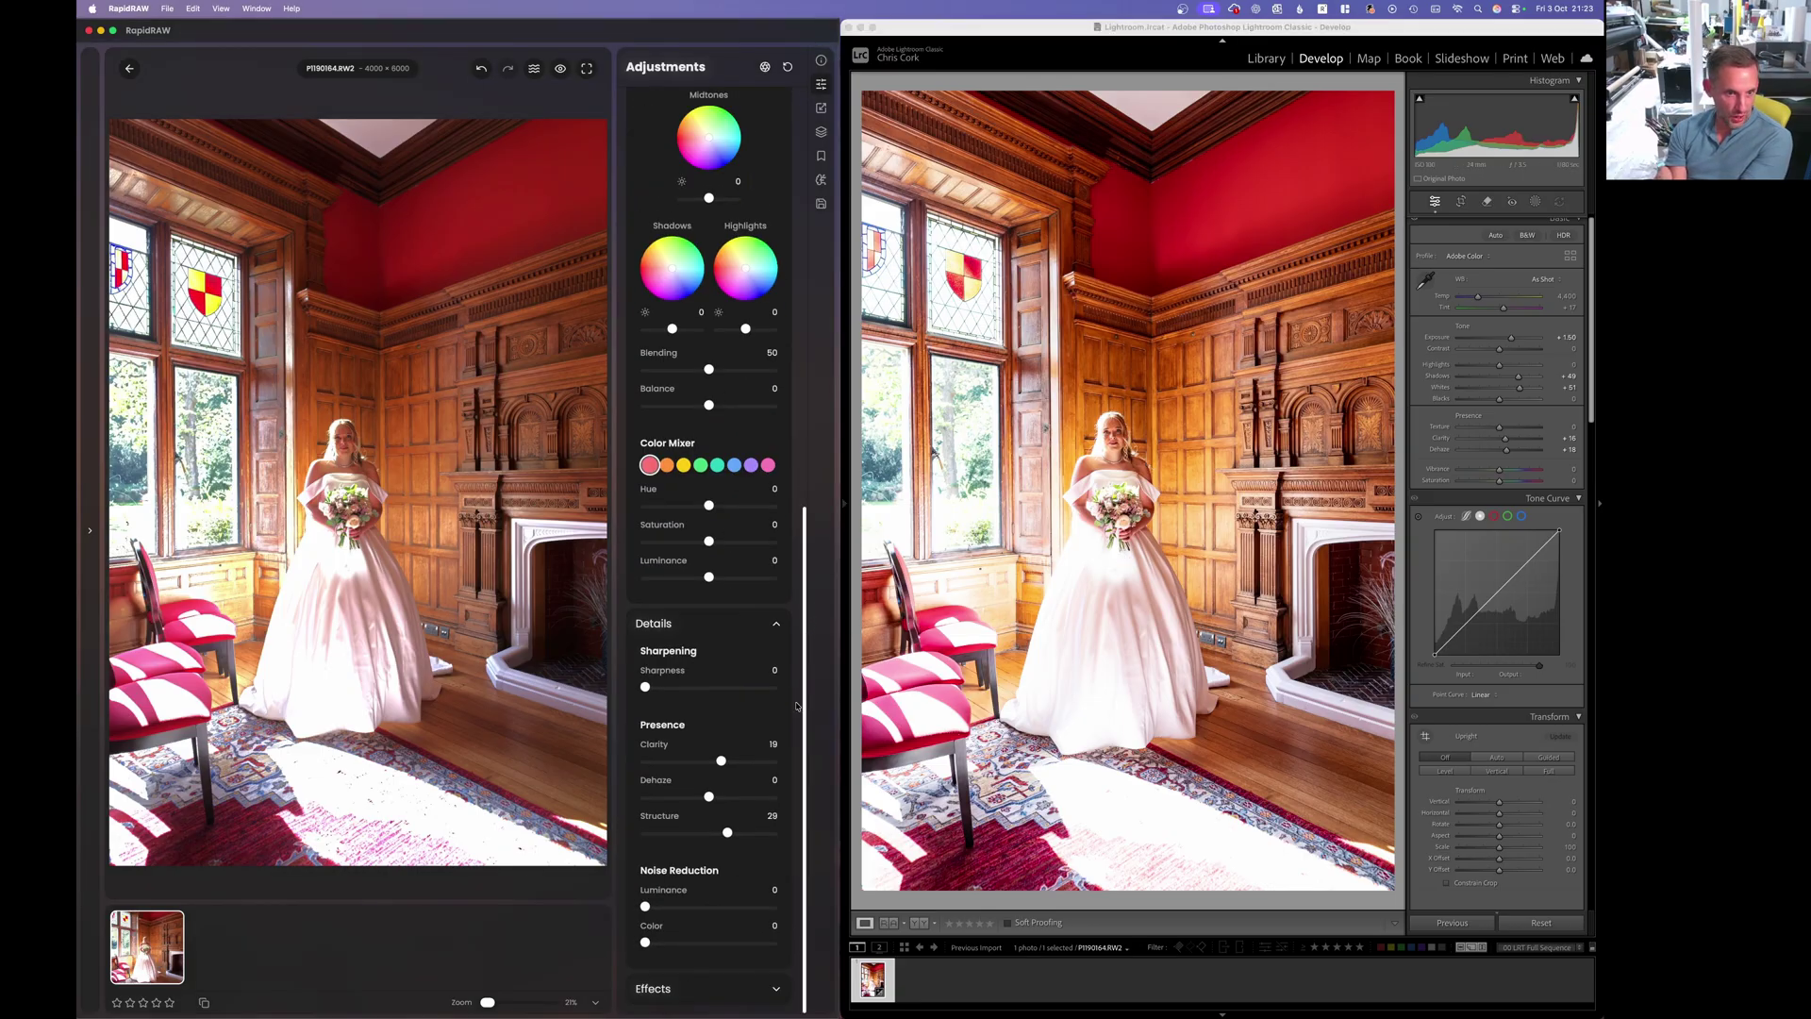
scroll(797, 705, "up", 10)
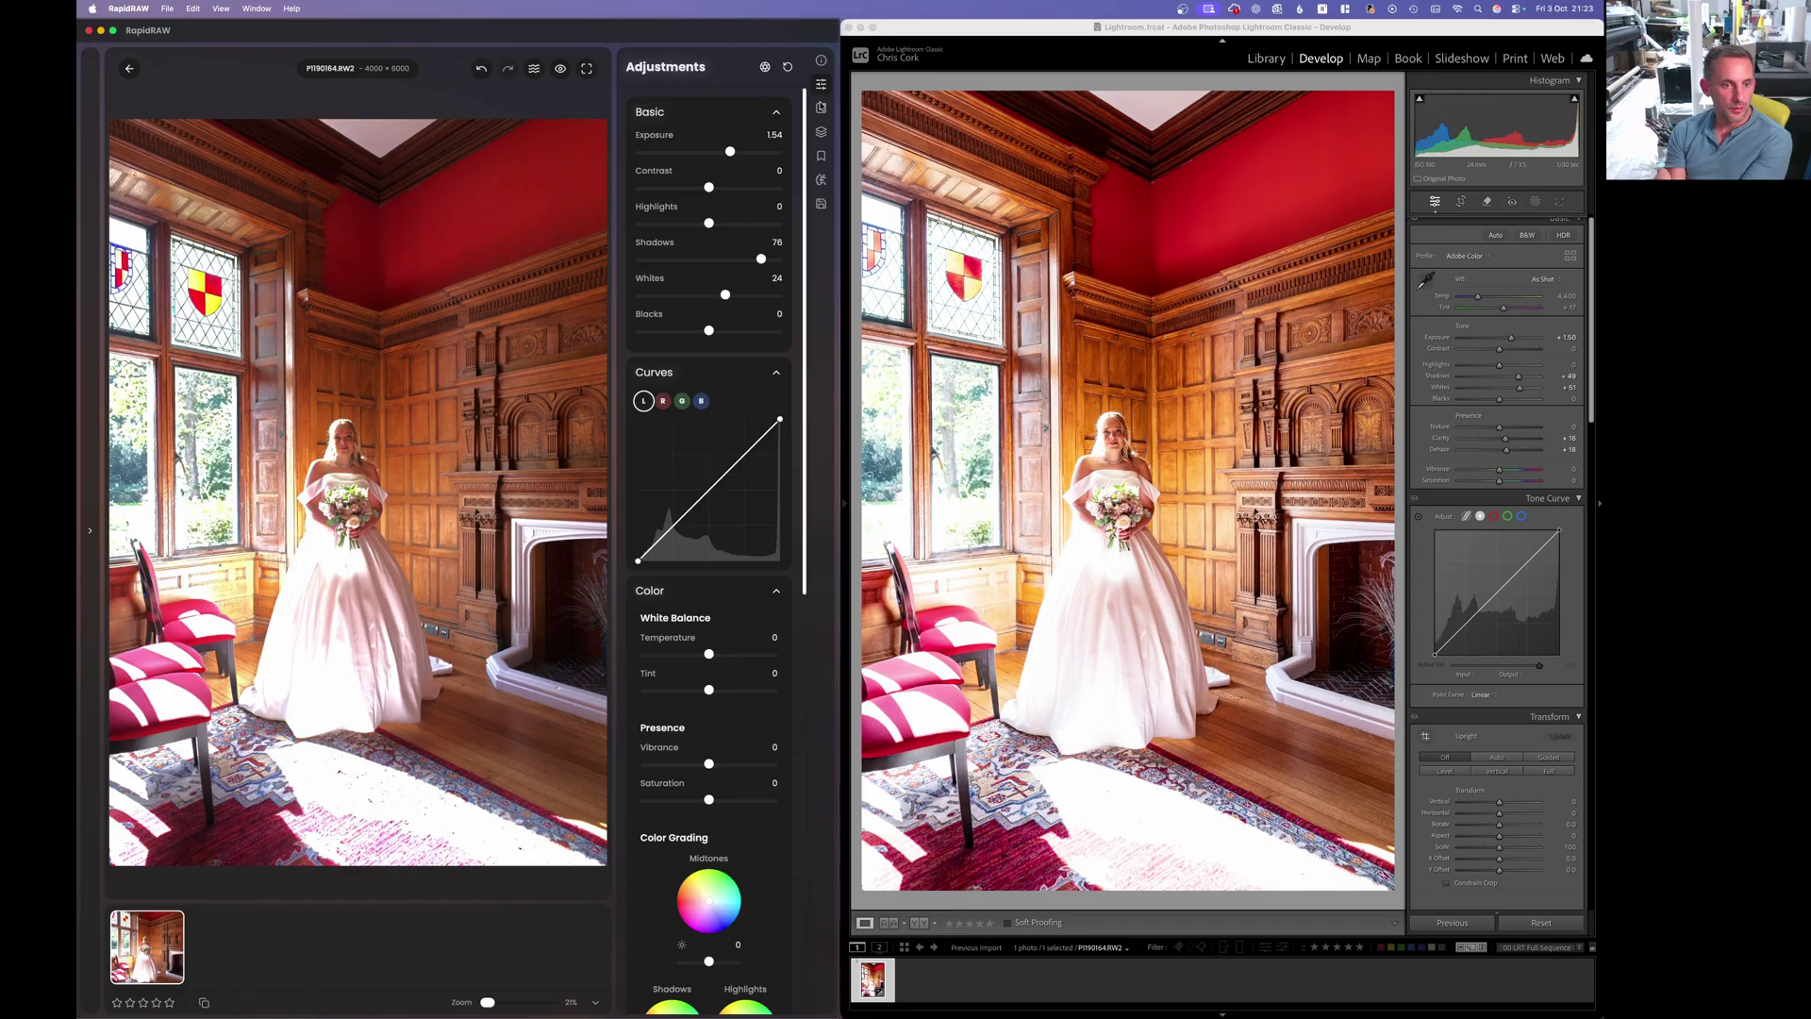
Step: Scroll Lightroom's Develop panel to Lens Blur, Effects and Calibration, and RapidRAW's Adjustments panel down and up
left_click(1591, 276)
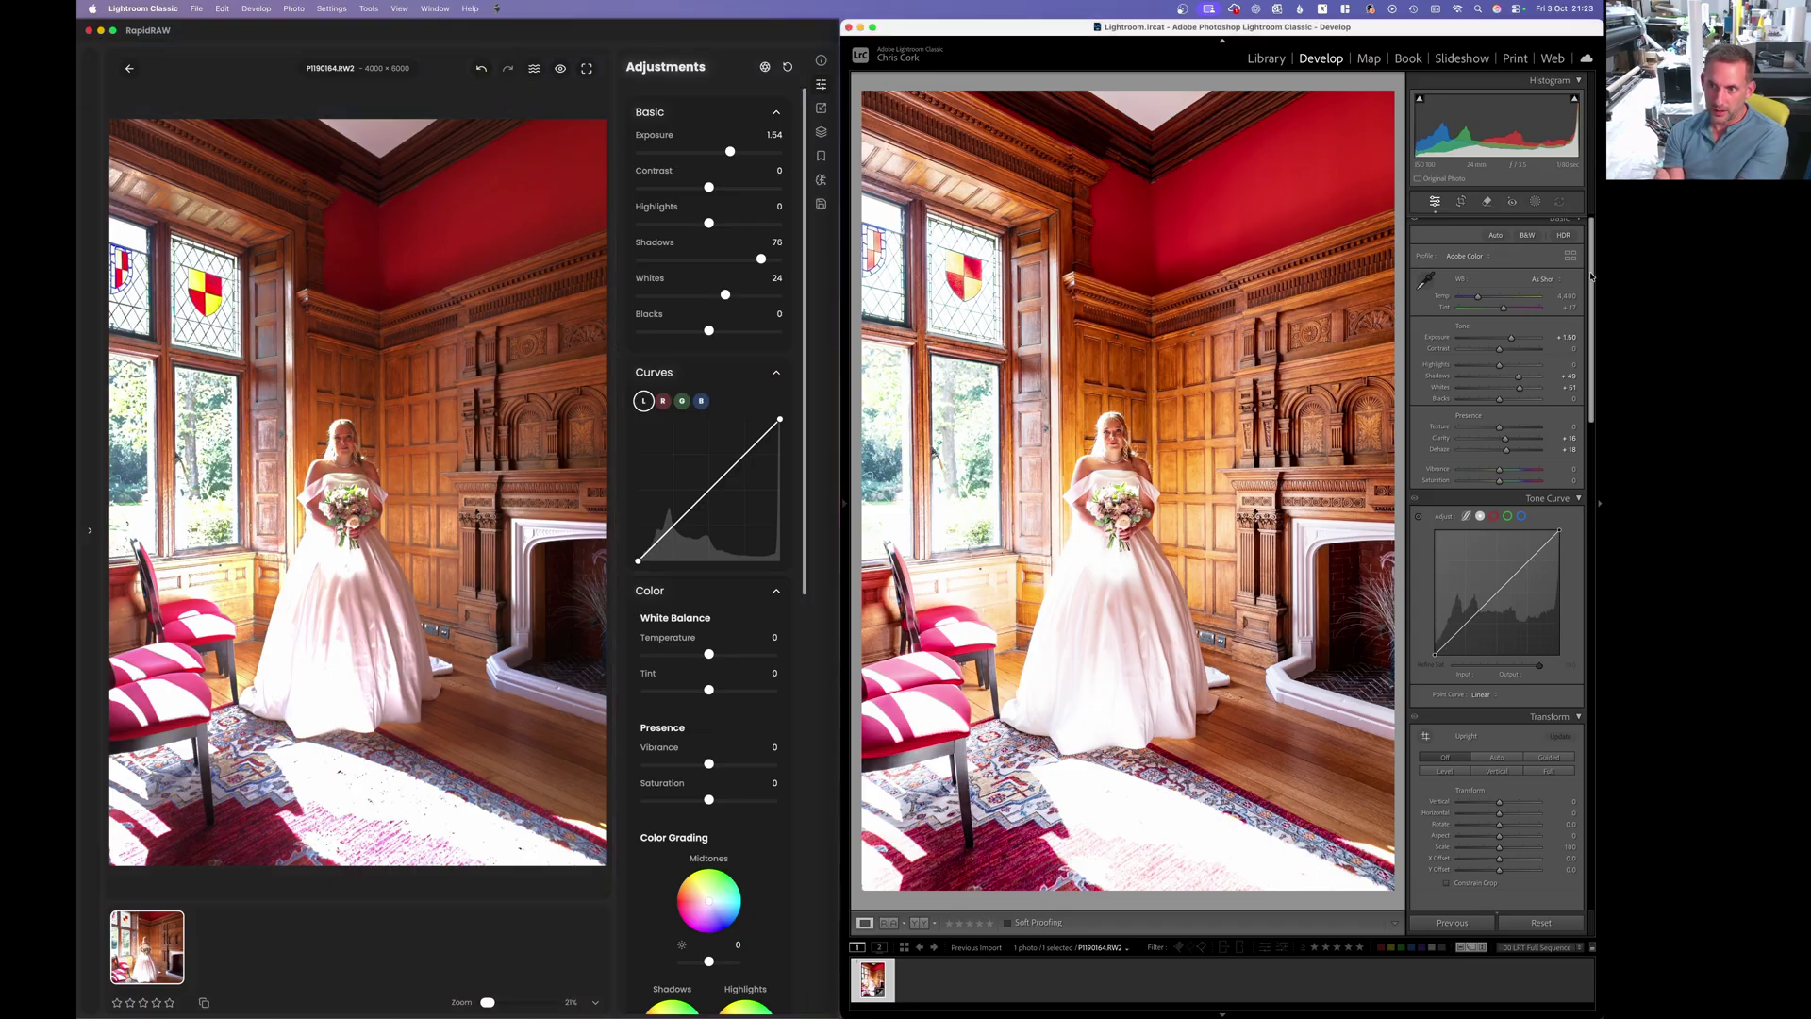
scroll(1591, 276, "up", 1)
scroll(1508, 471, "down", 15)
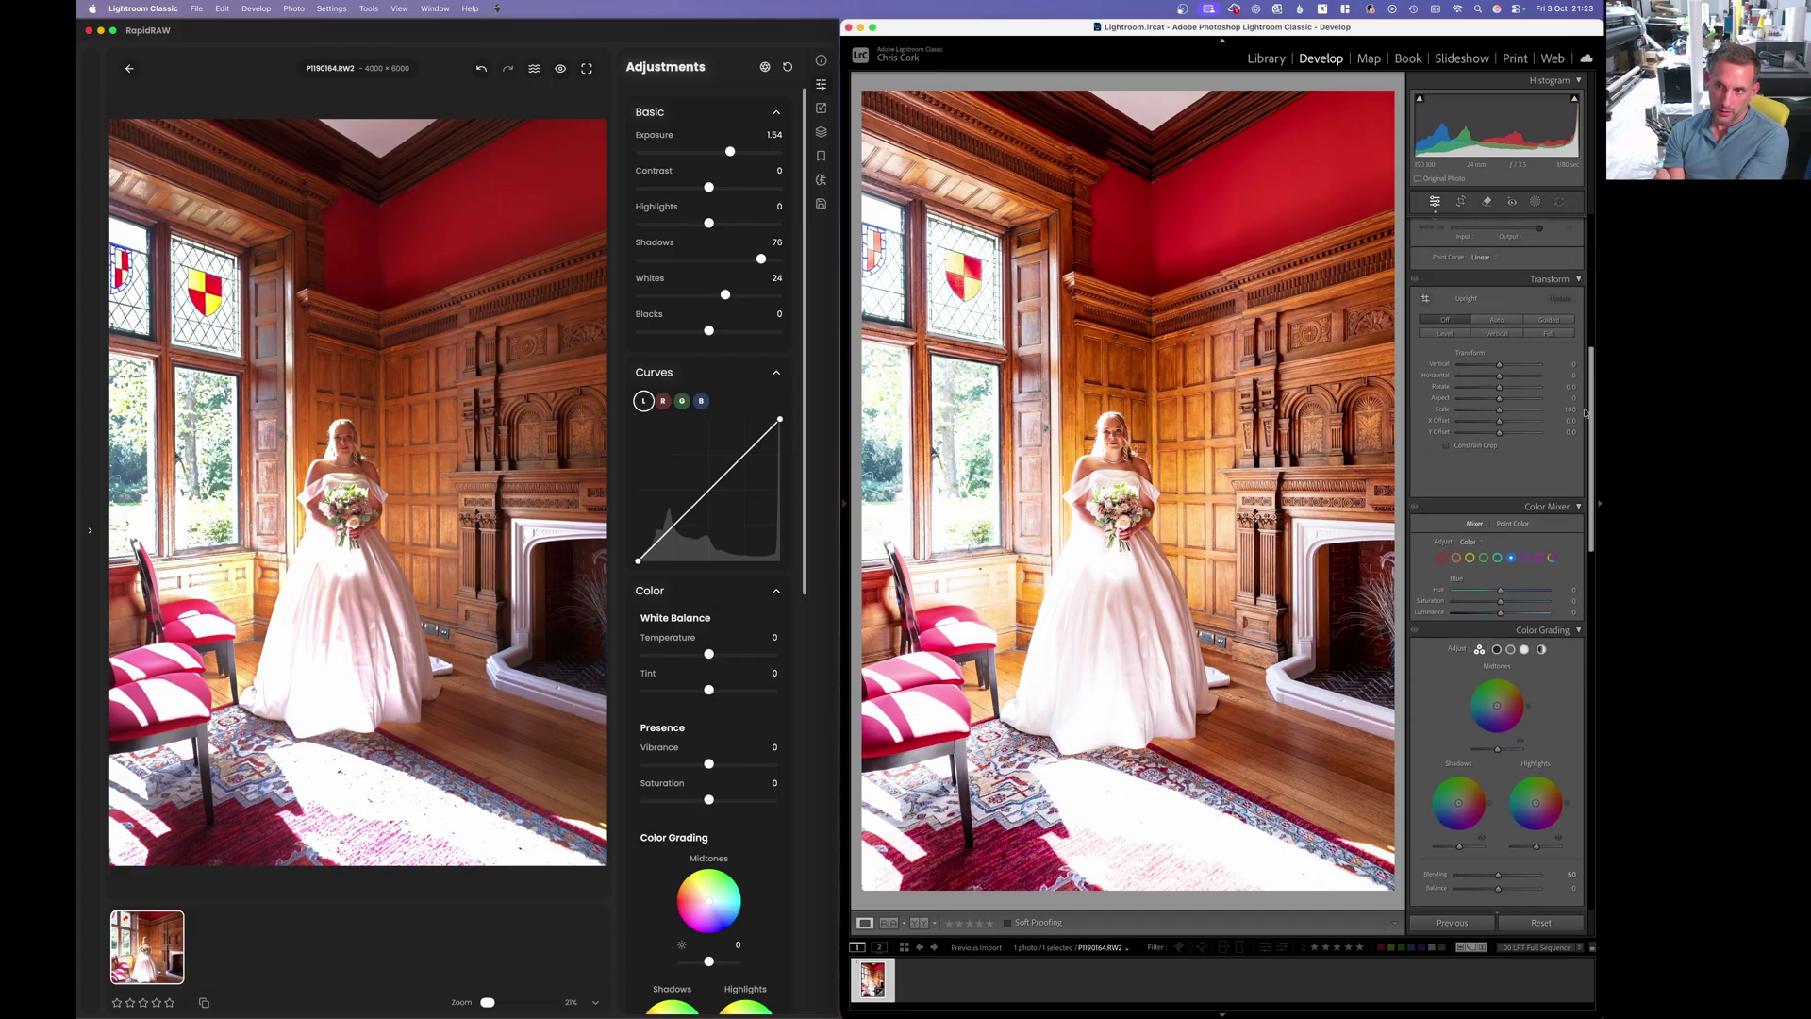
left_click(811, 448)
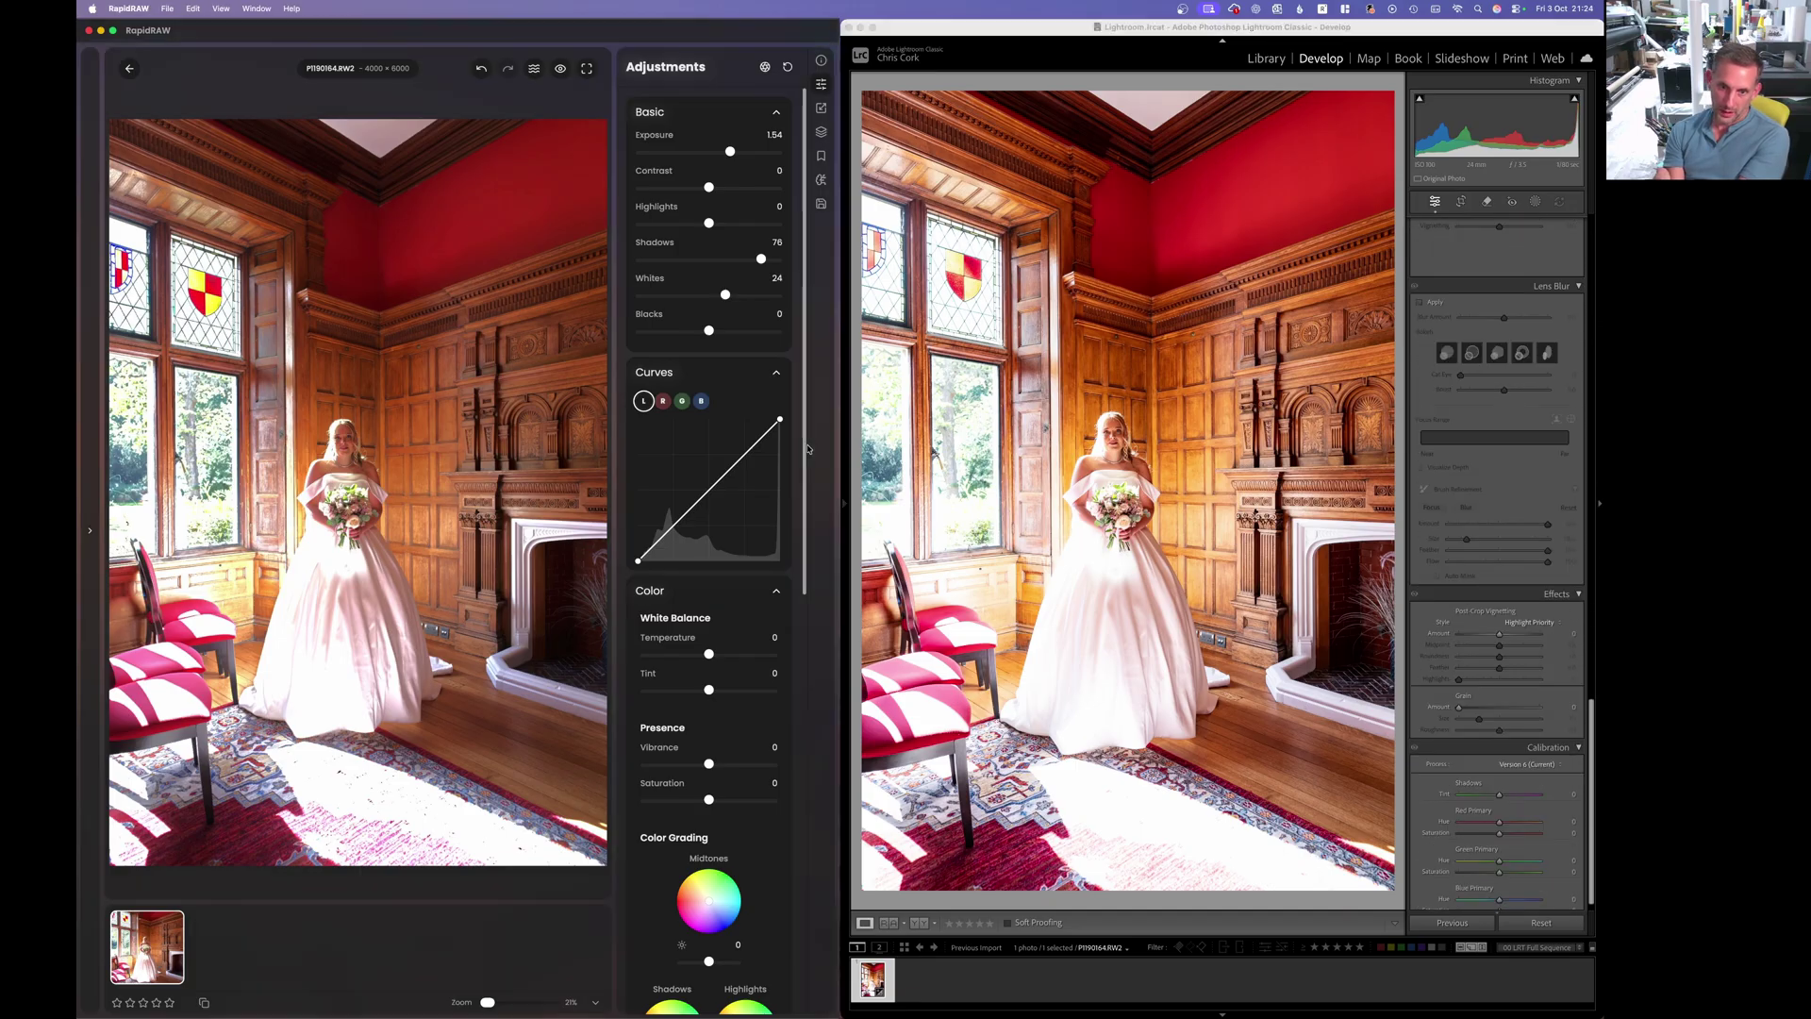
scroll(791, 946, "down", 10)
scroll(793, 947, "up", 10)
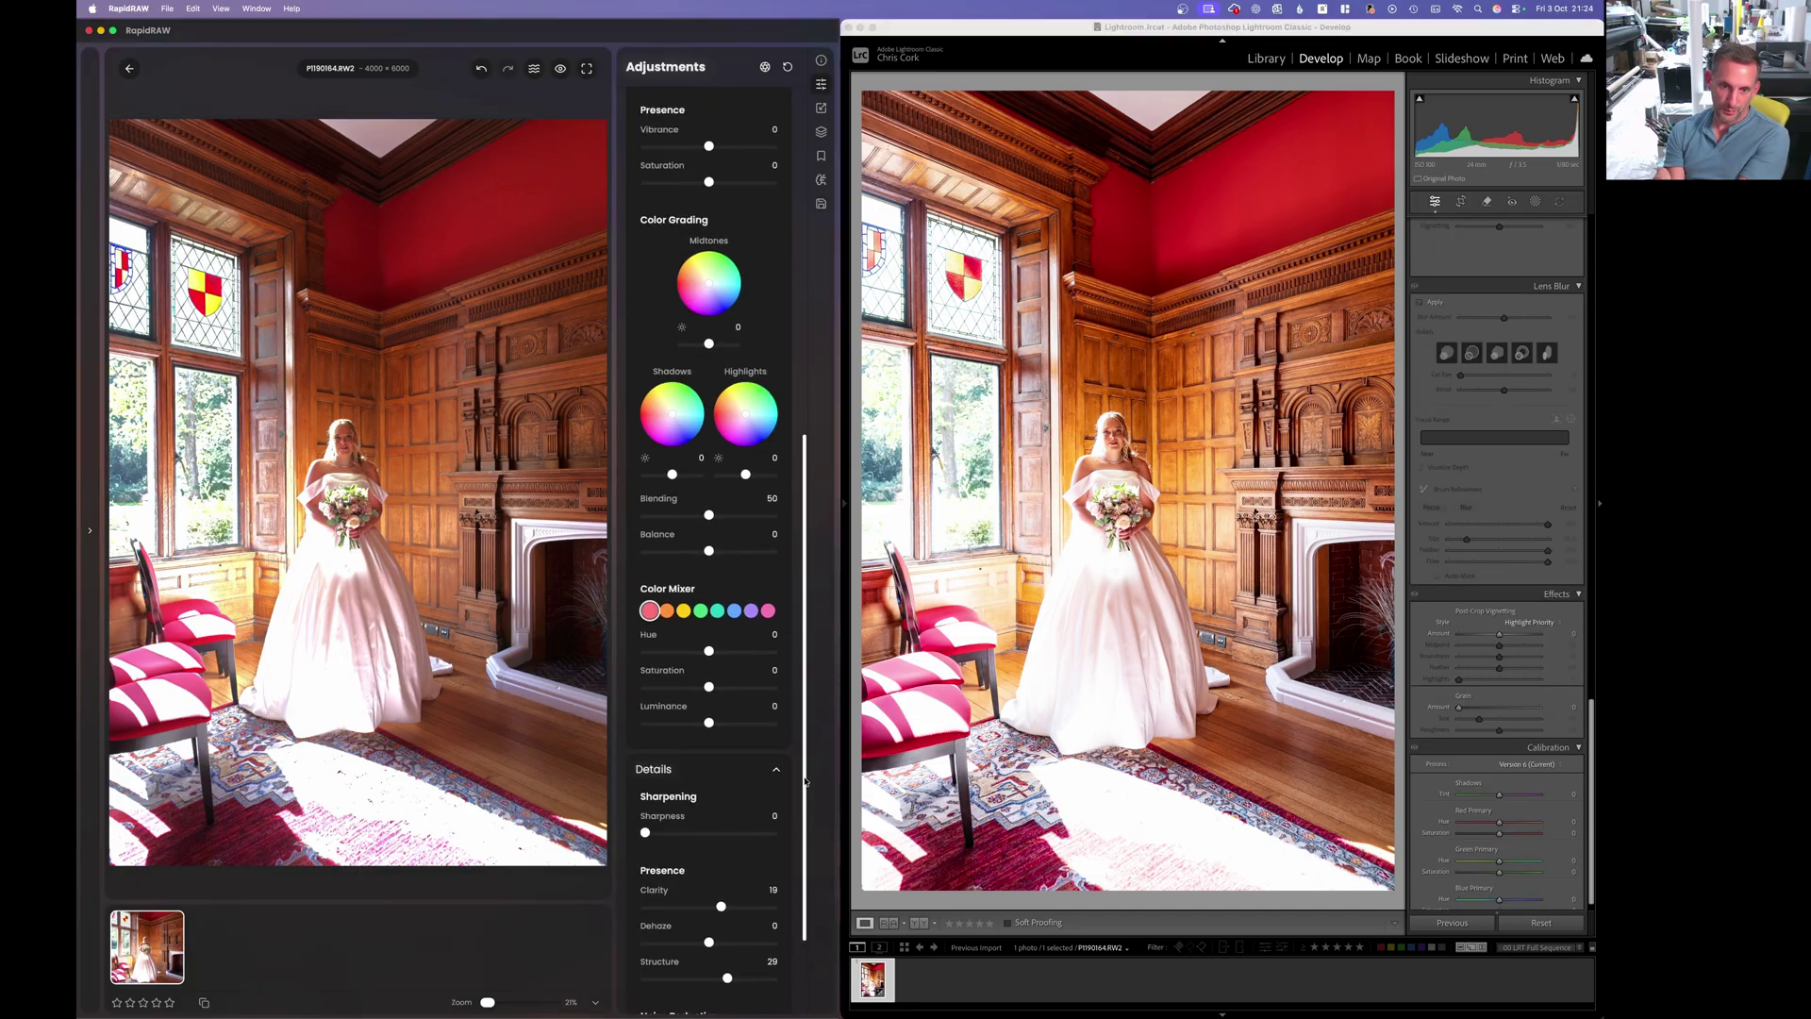
left_click(882, 240)
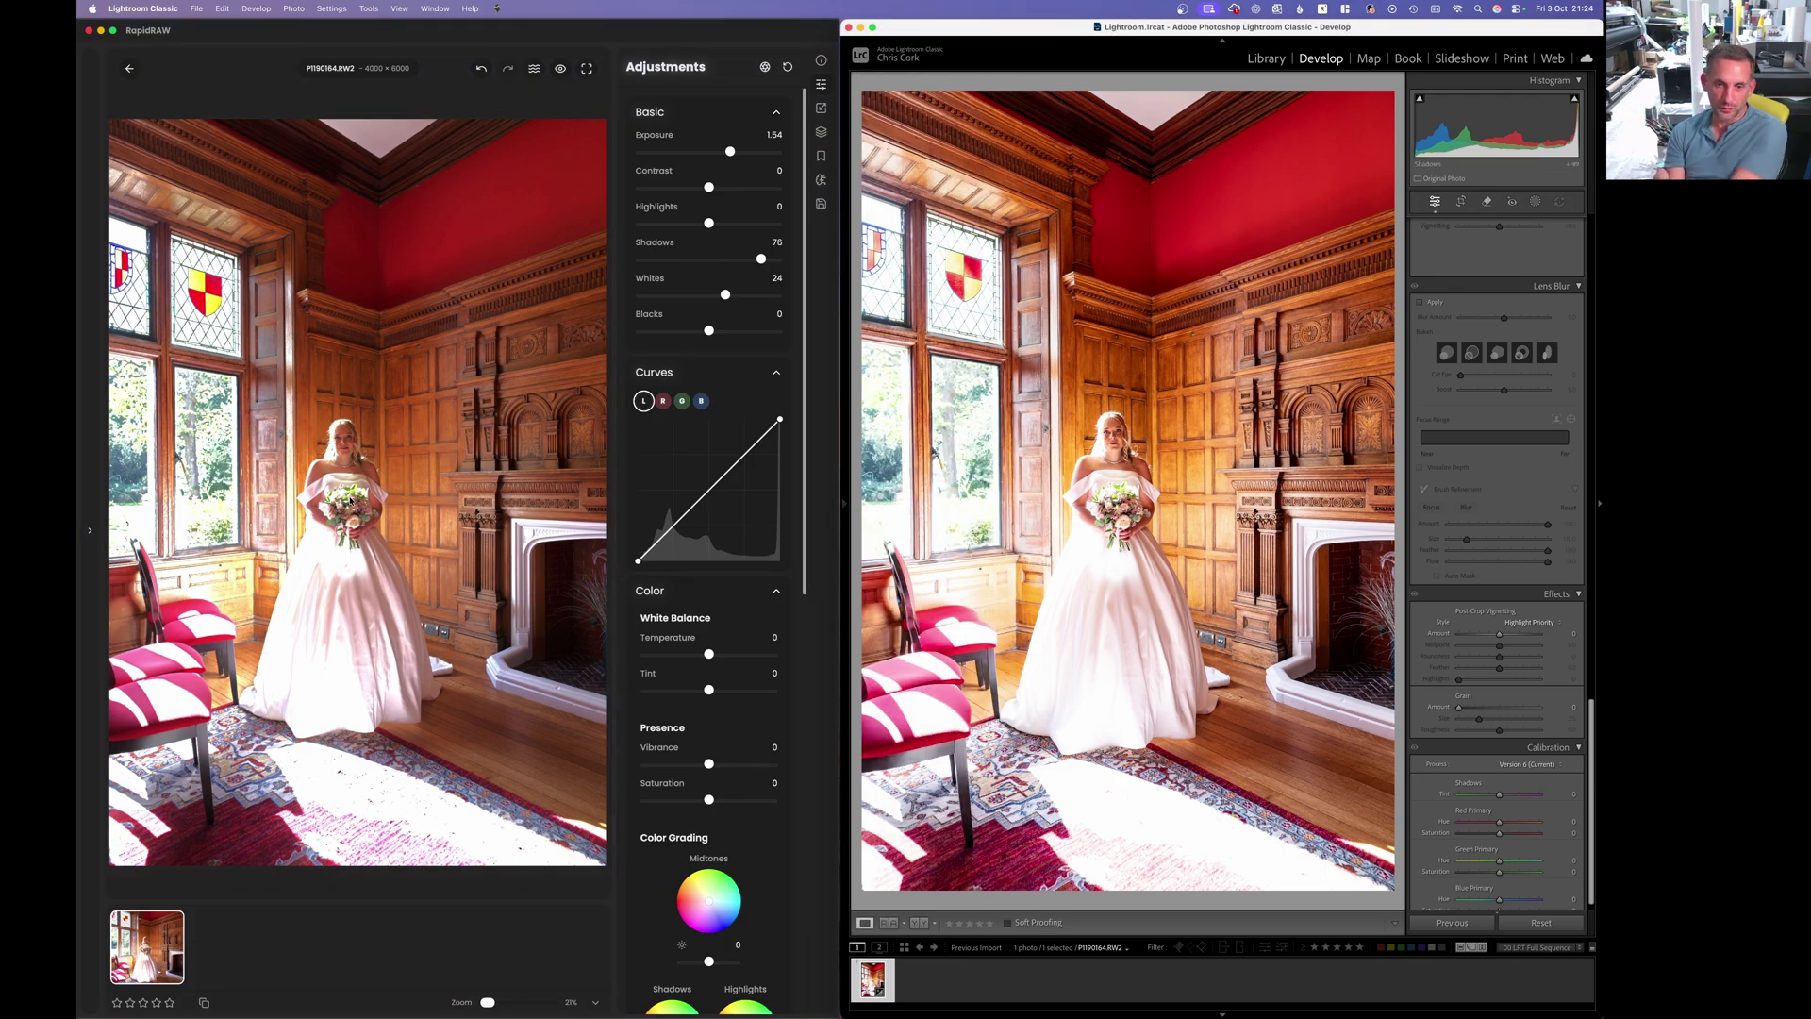
scroll(456, 556, "up", 5)
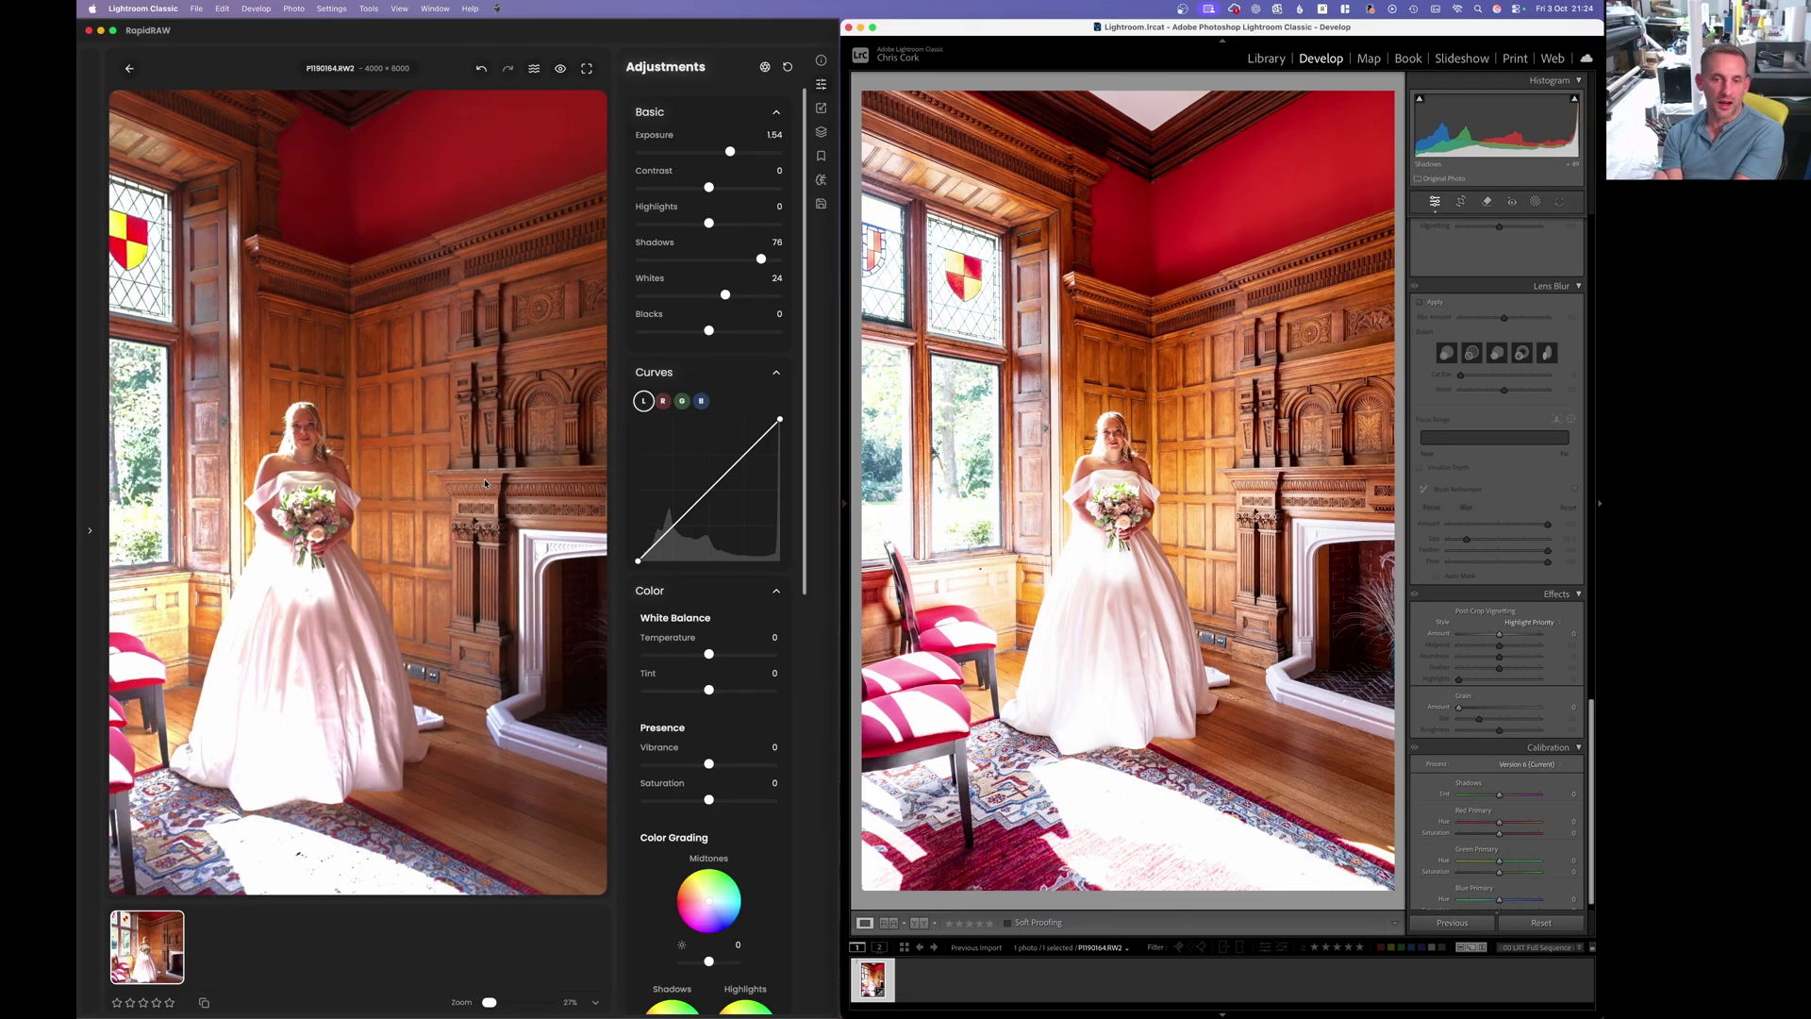
scroll(464, 489, "down", 3)
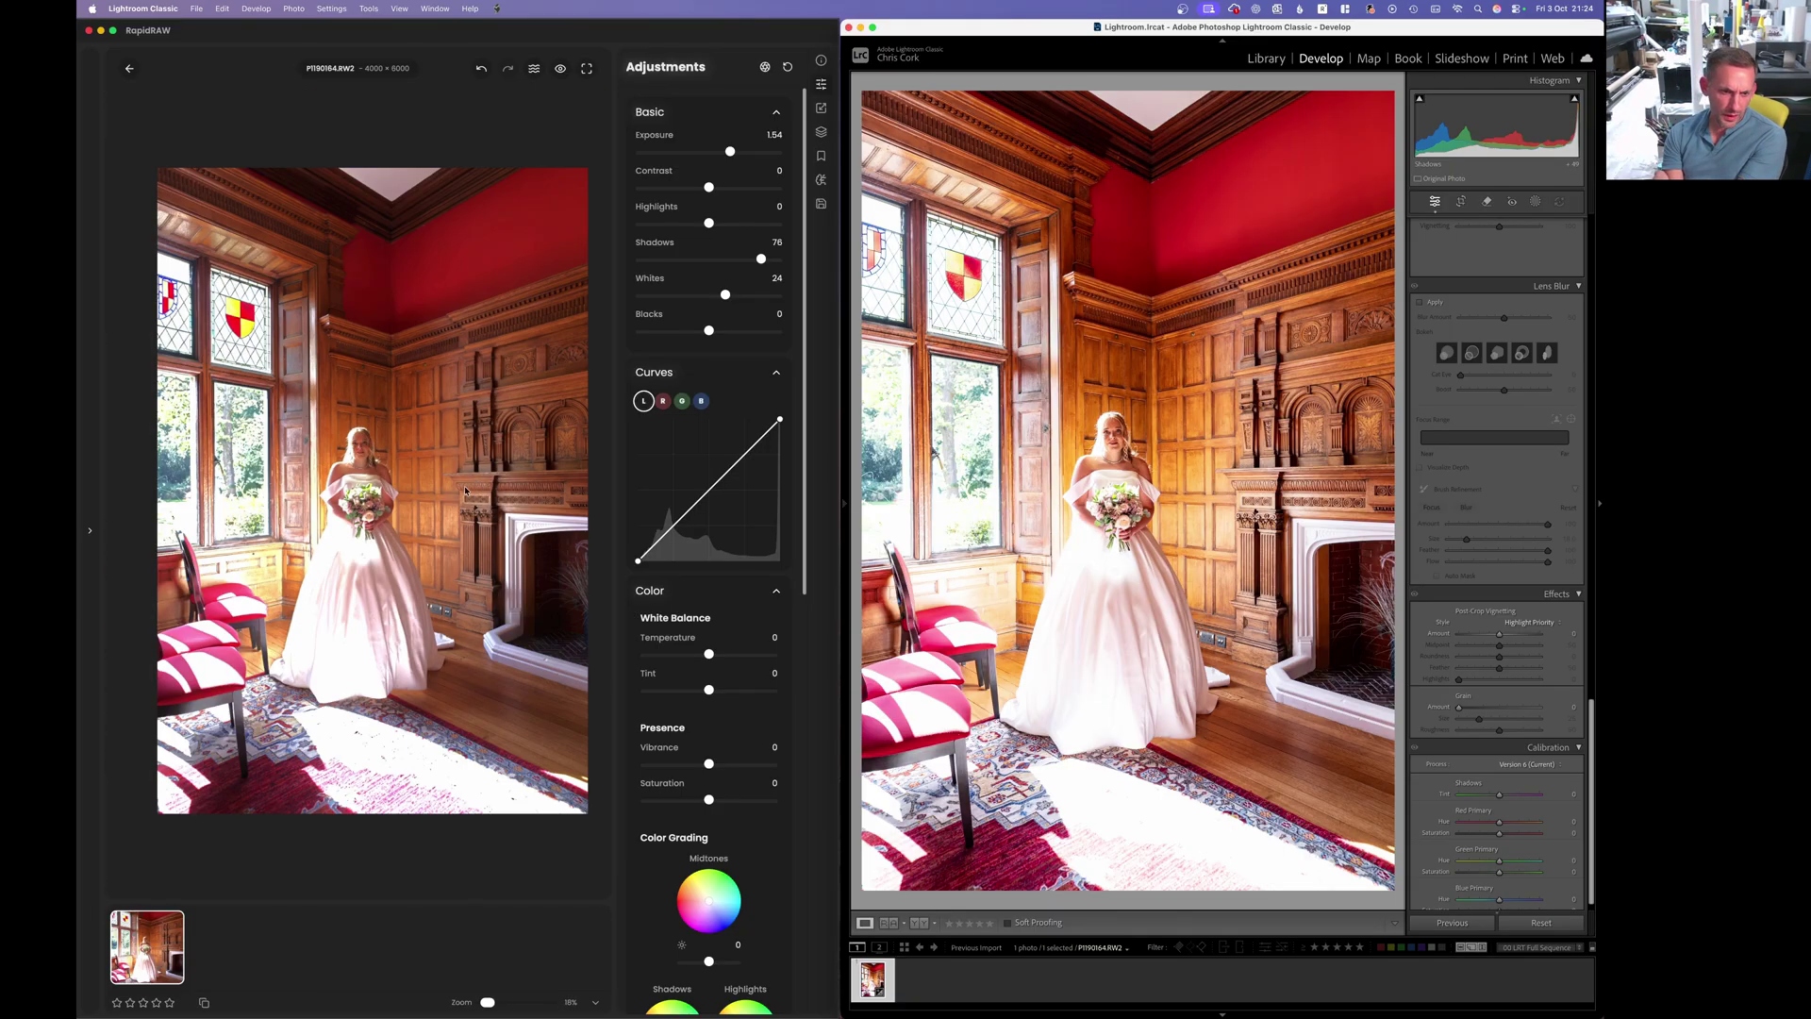
left_click(453, 524)
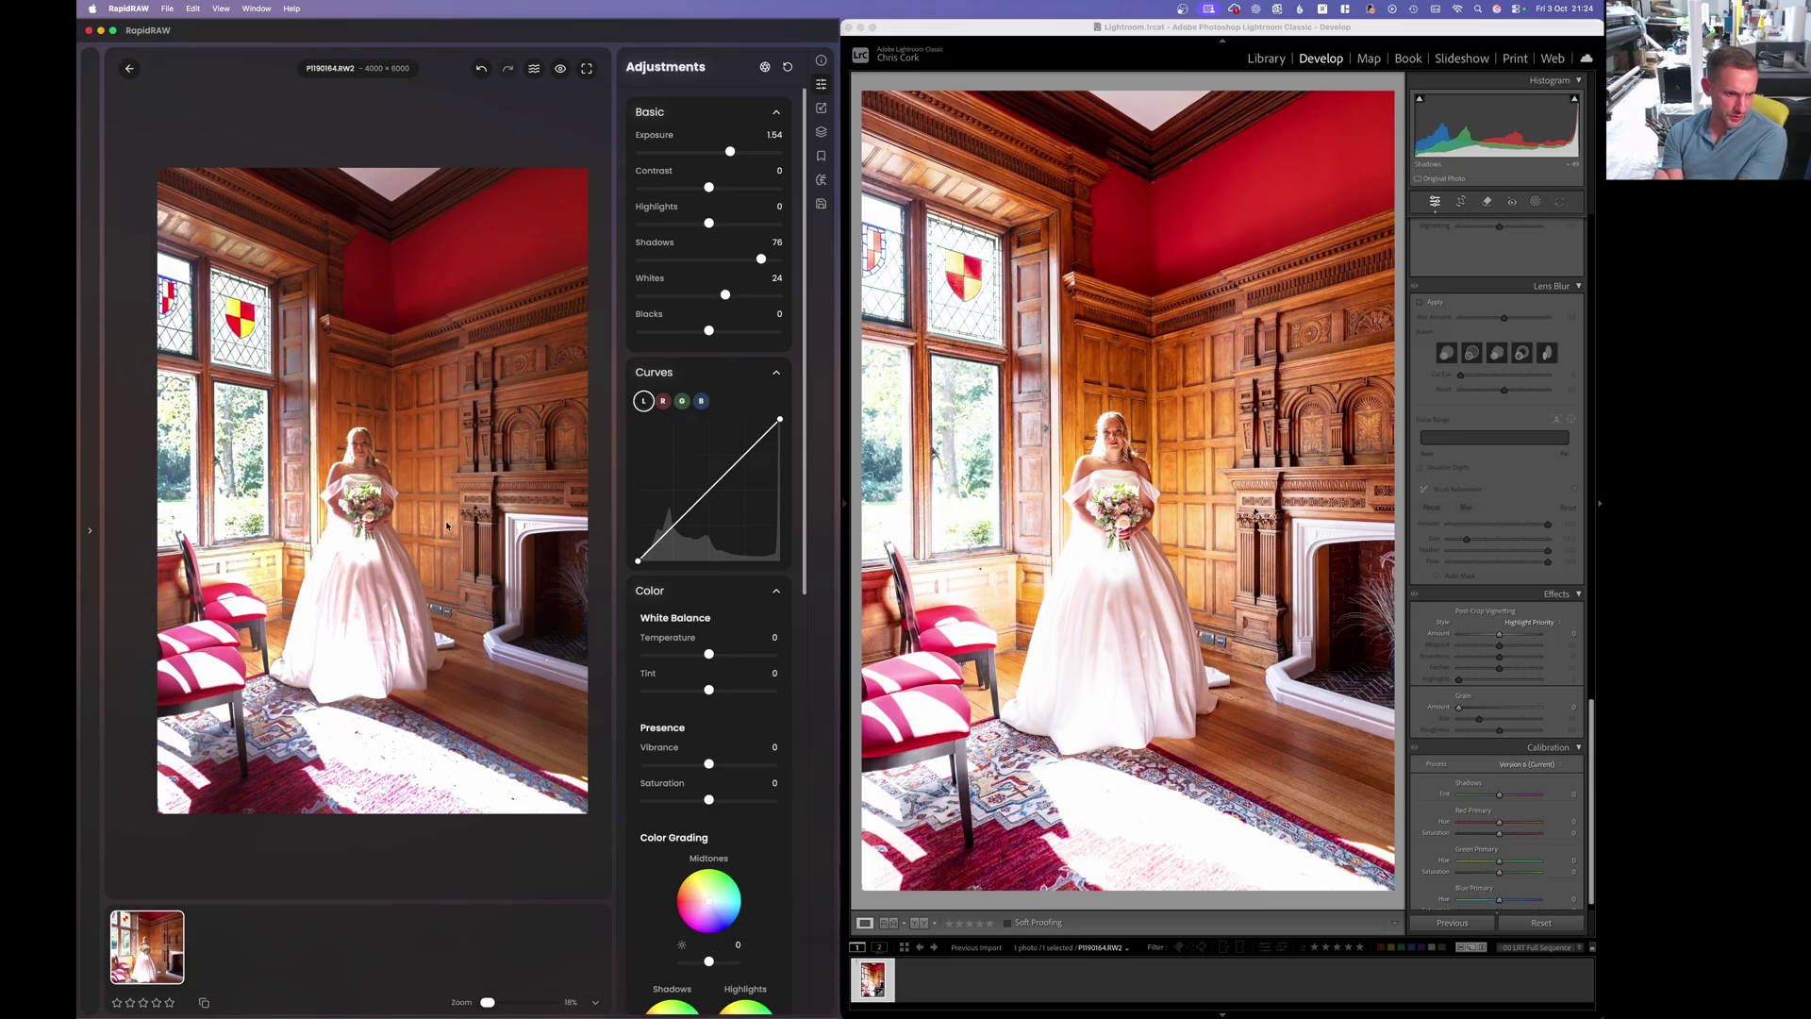
scroll(448, 525, "up", 1)
scroll(411, 530, "down", 1)
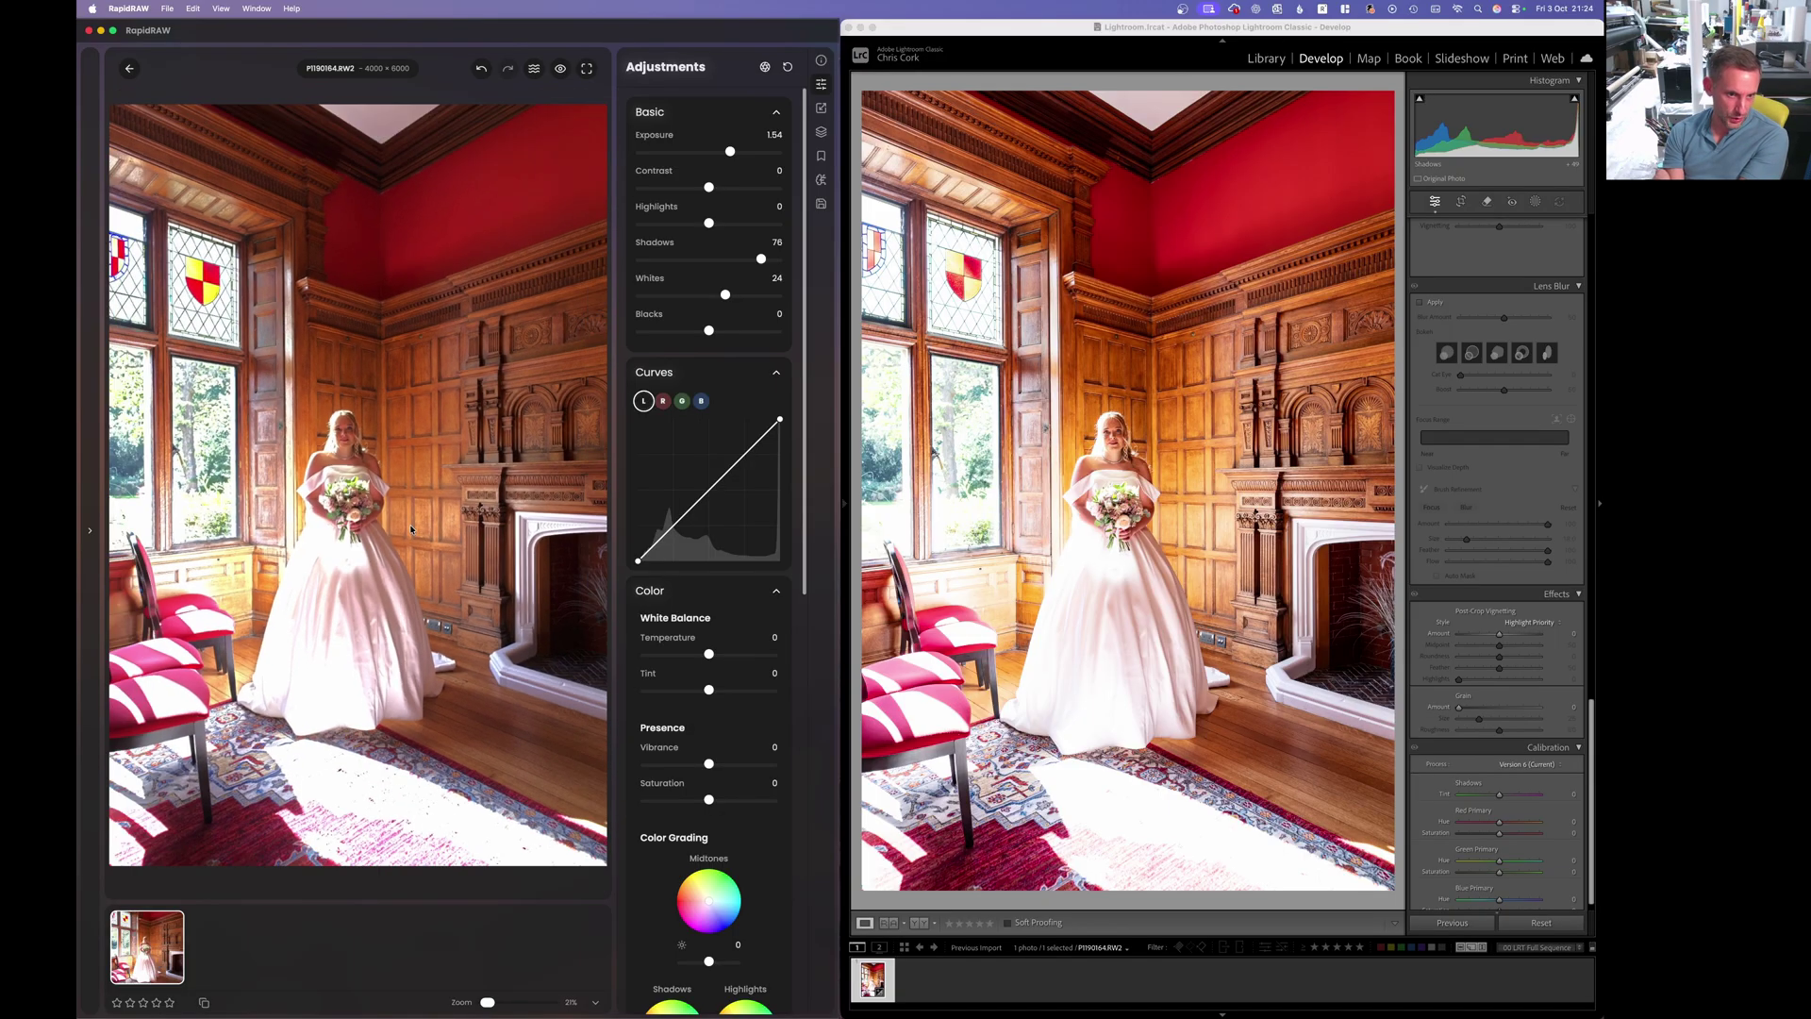
scroll(410, 529, "up", 2)
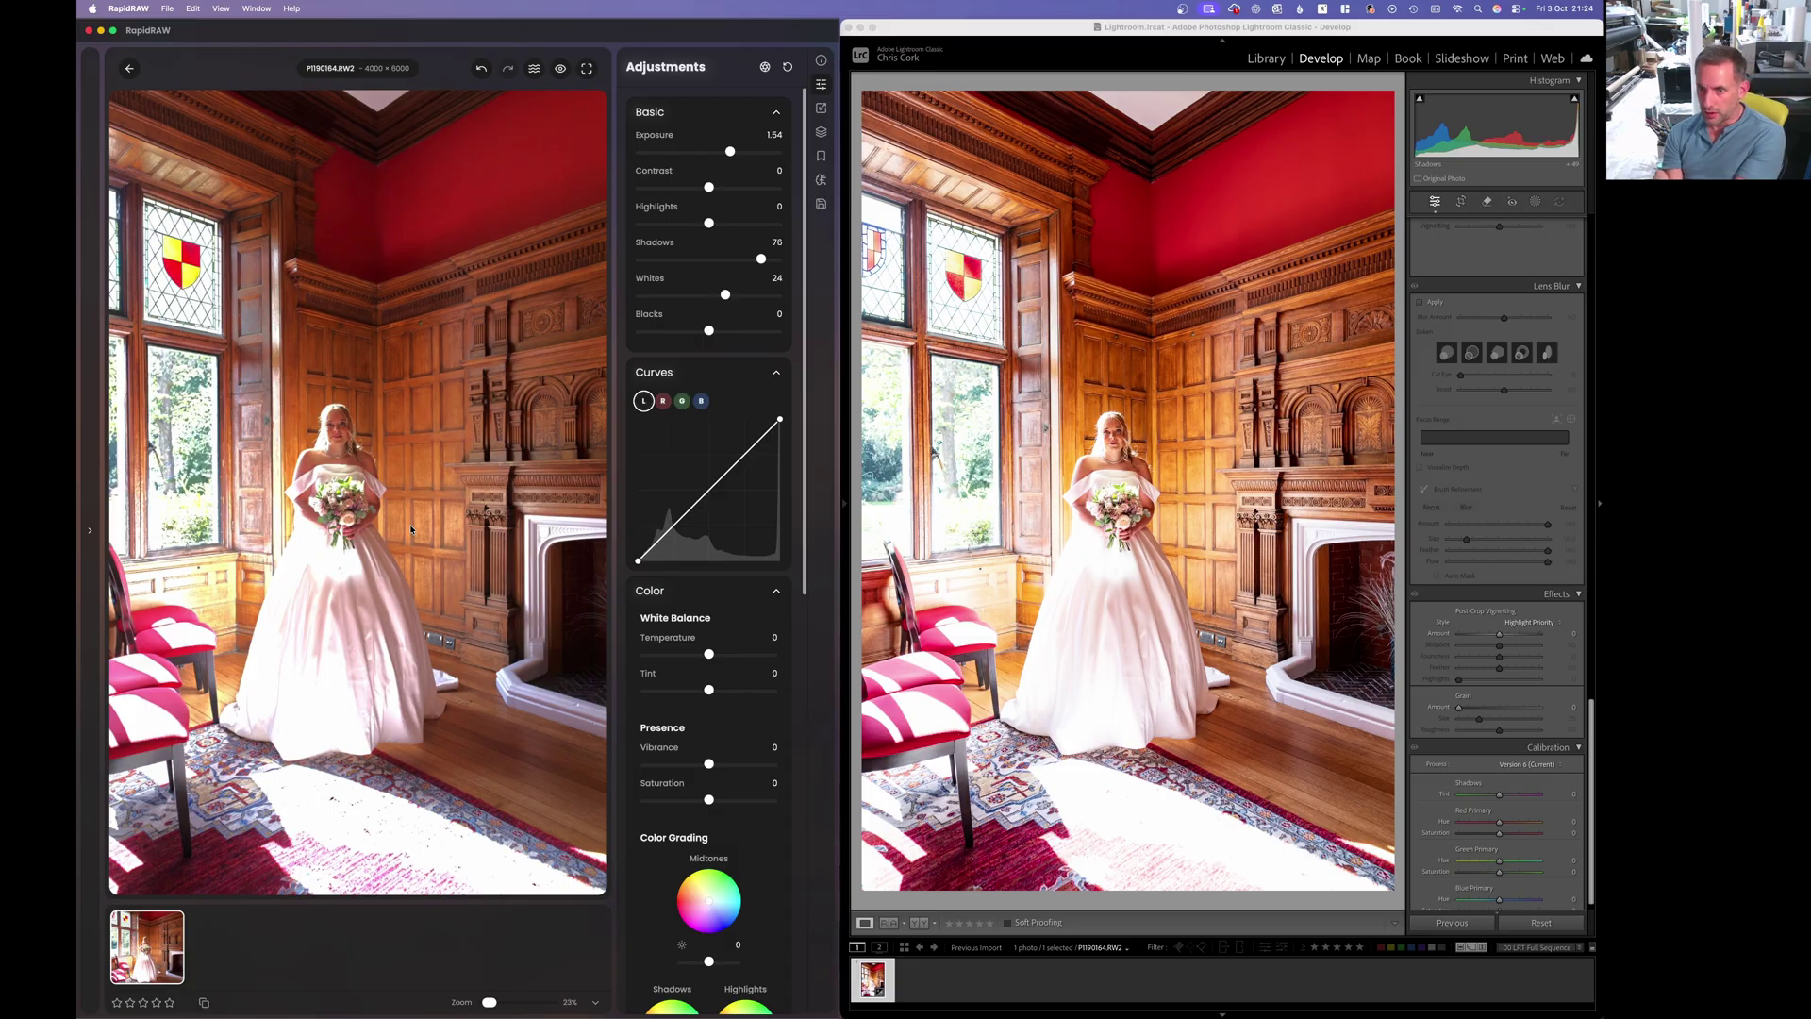
scroll(338, 535, "down", 3)
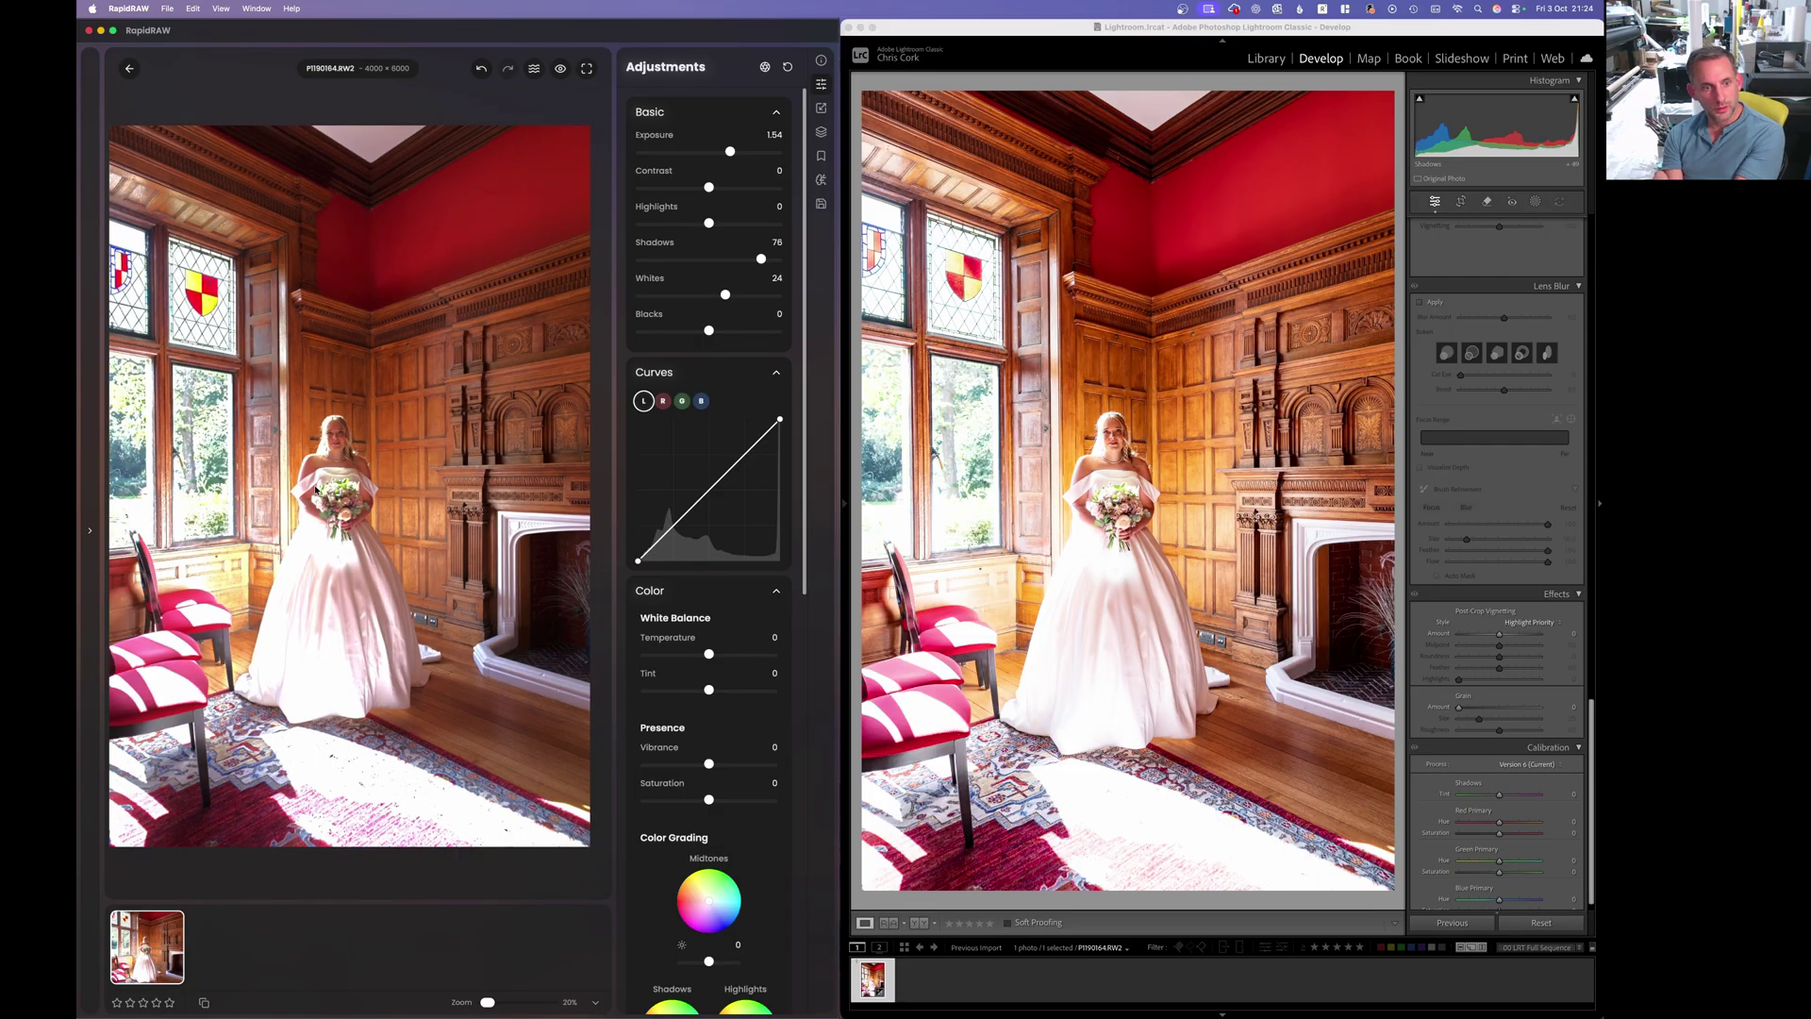
scroll(316, 489, "up", 4)
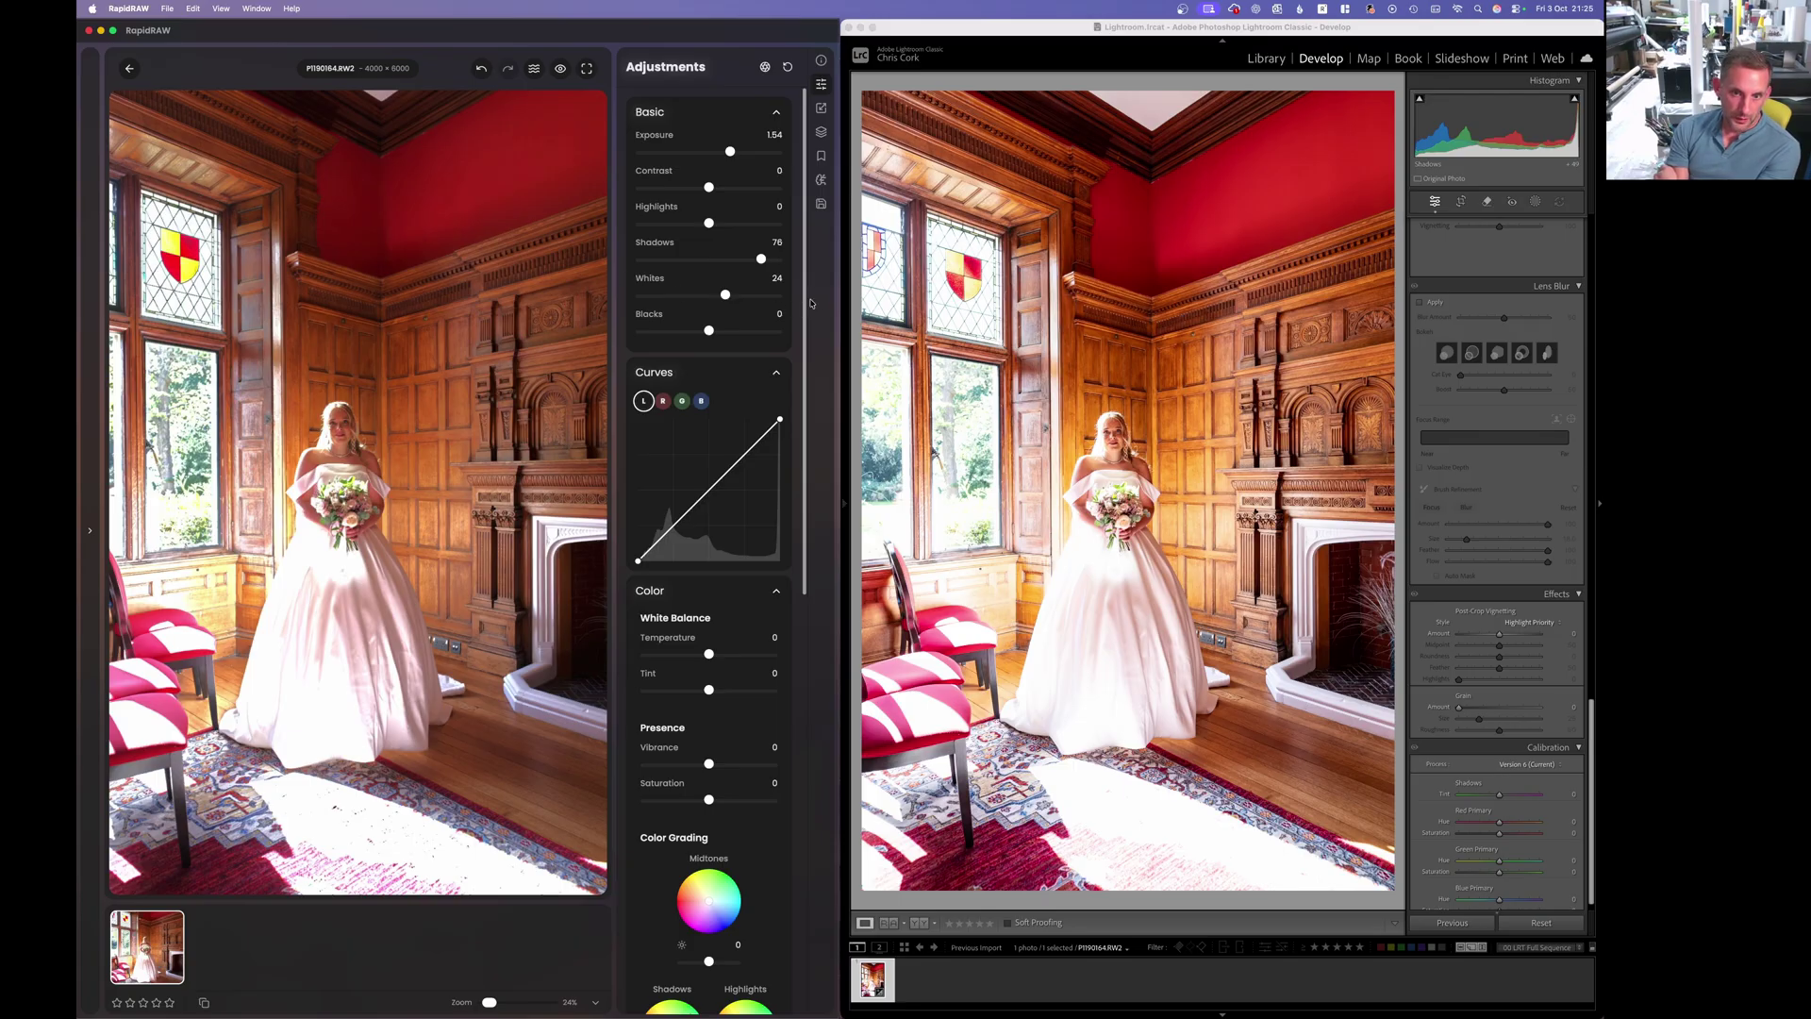
left_click_drag(805, 301, 825, 931)
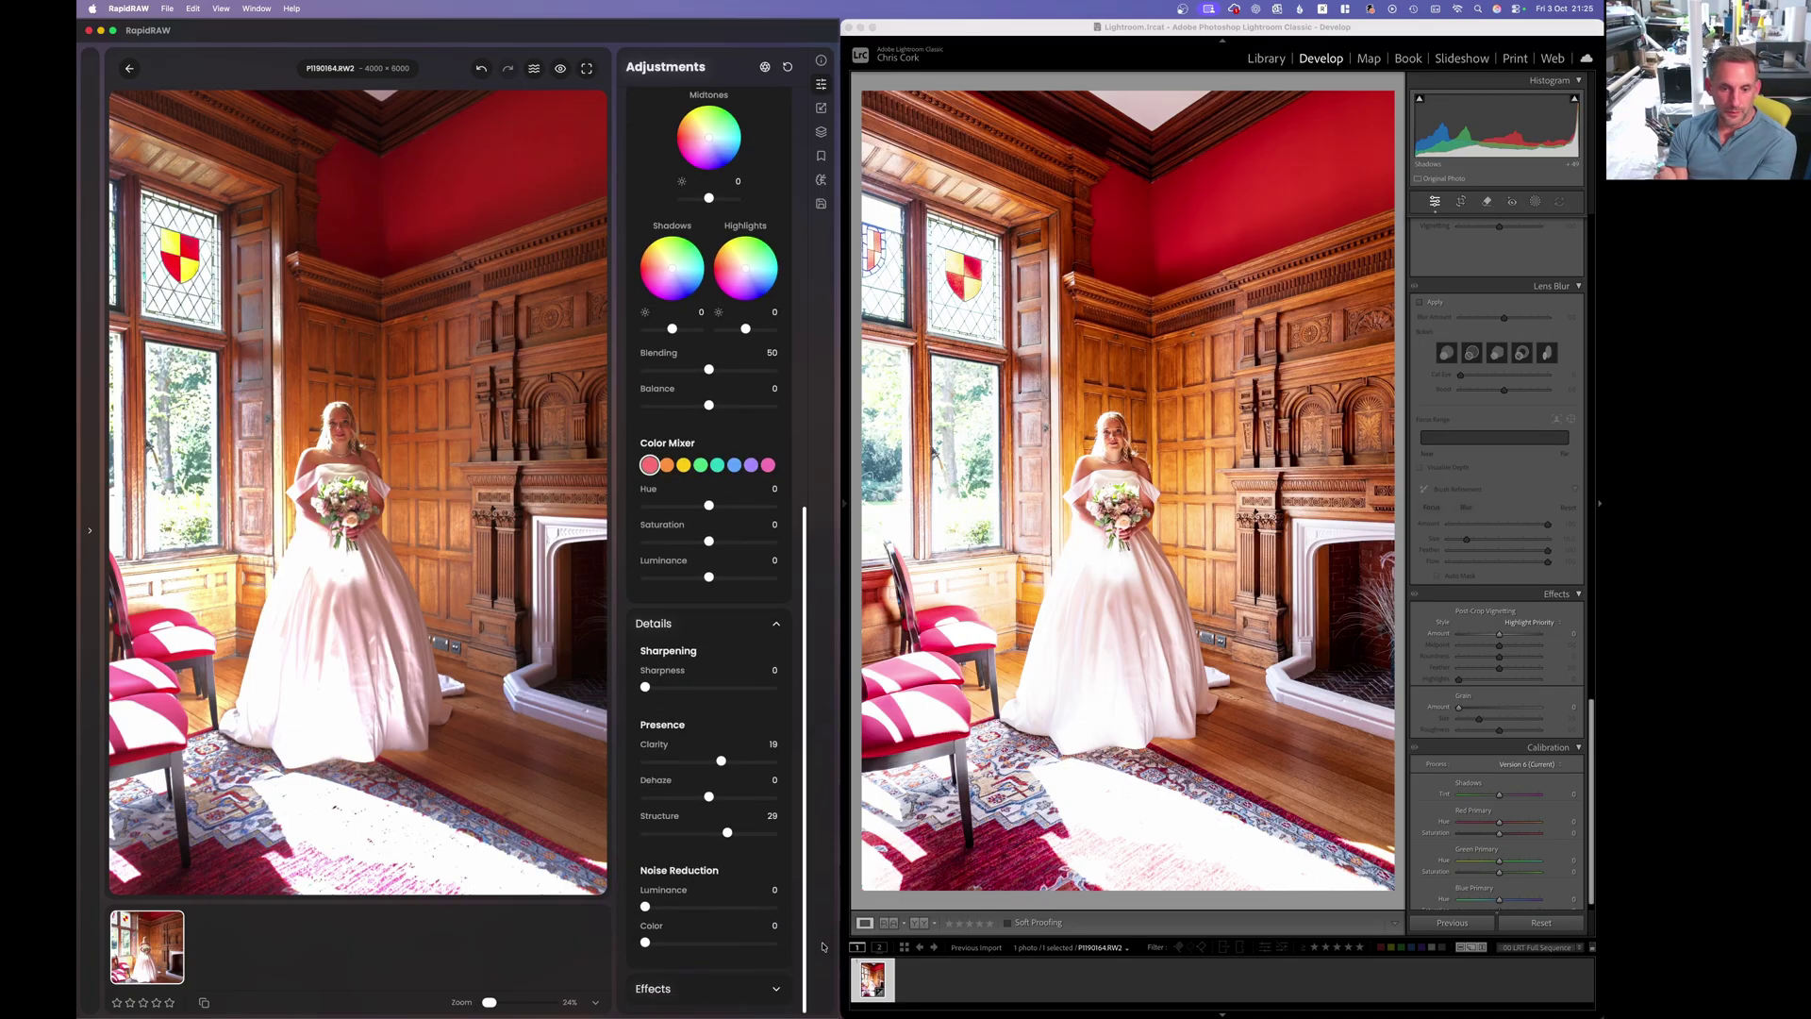
scroll(761, 756, "up", 15)
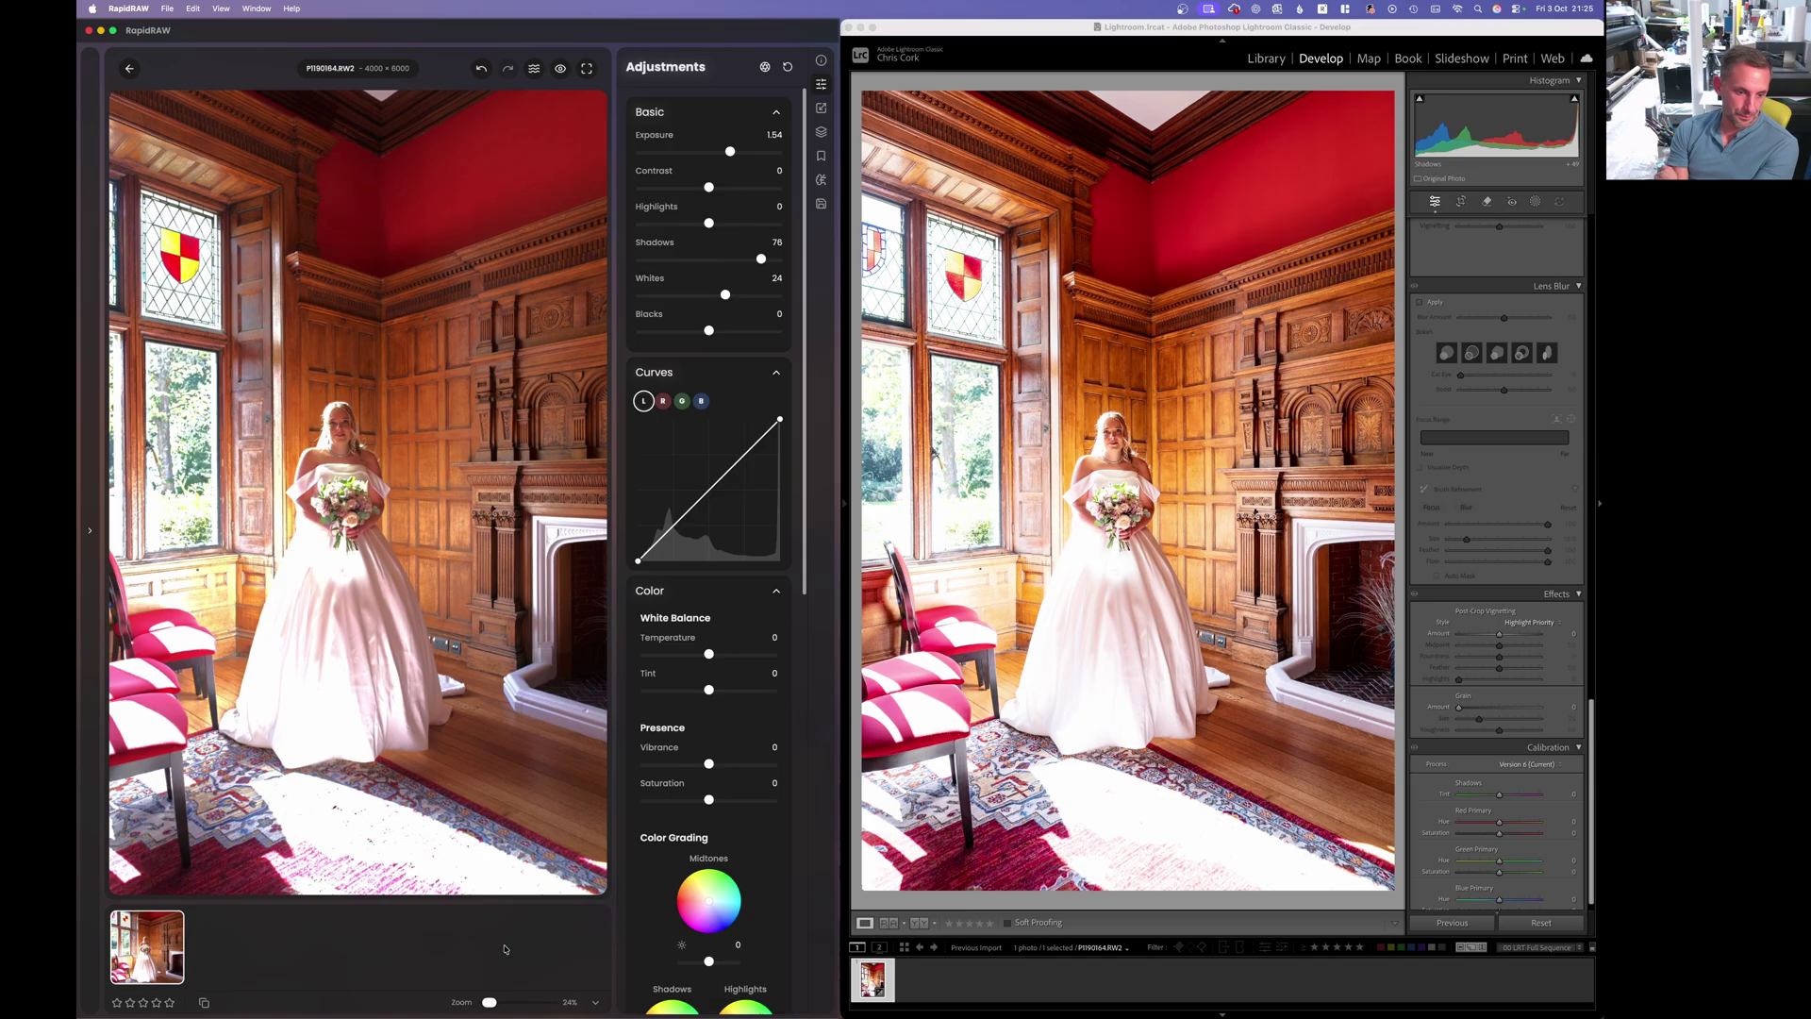
mouse_move(507, 1014)
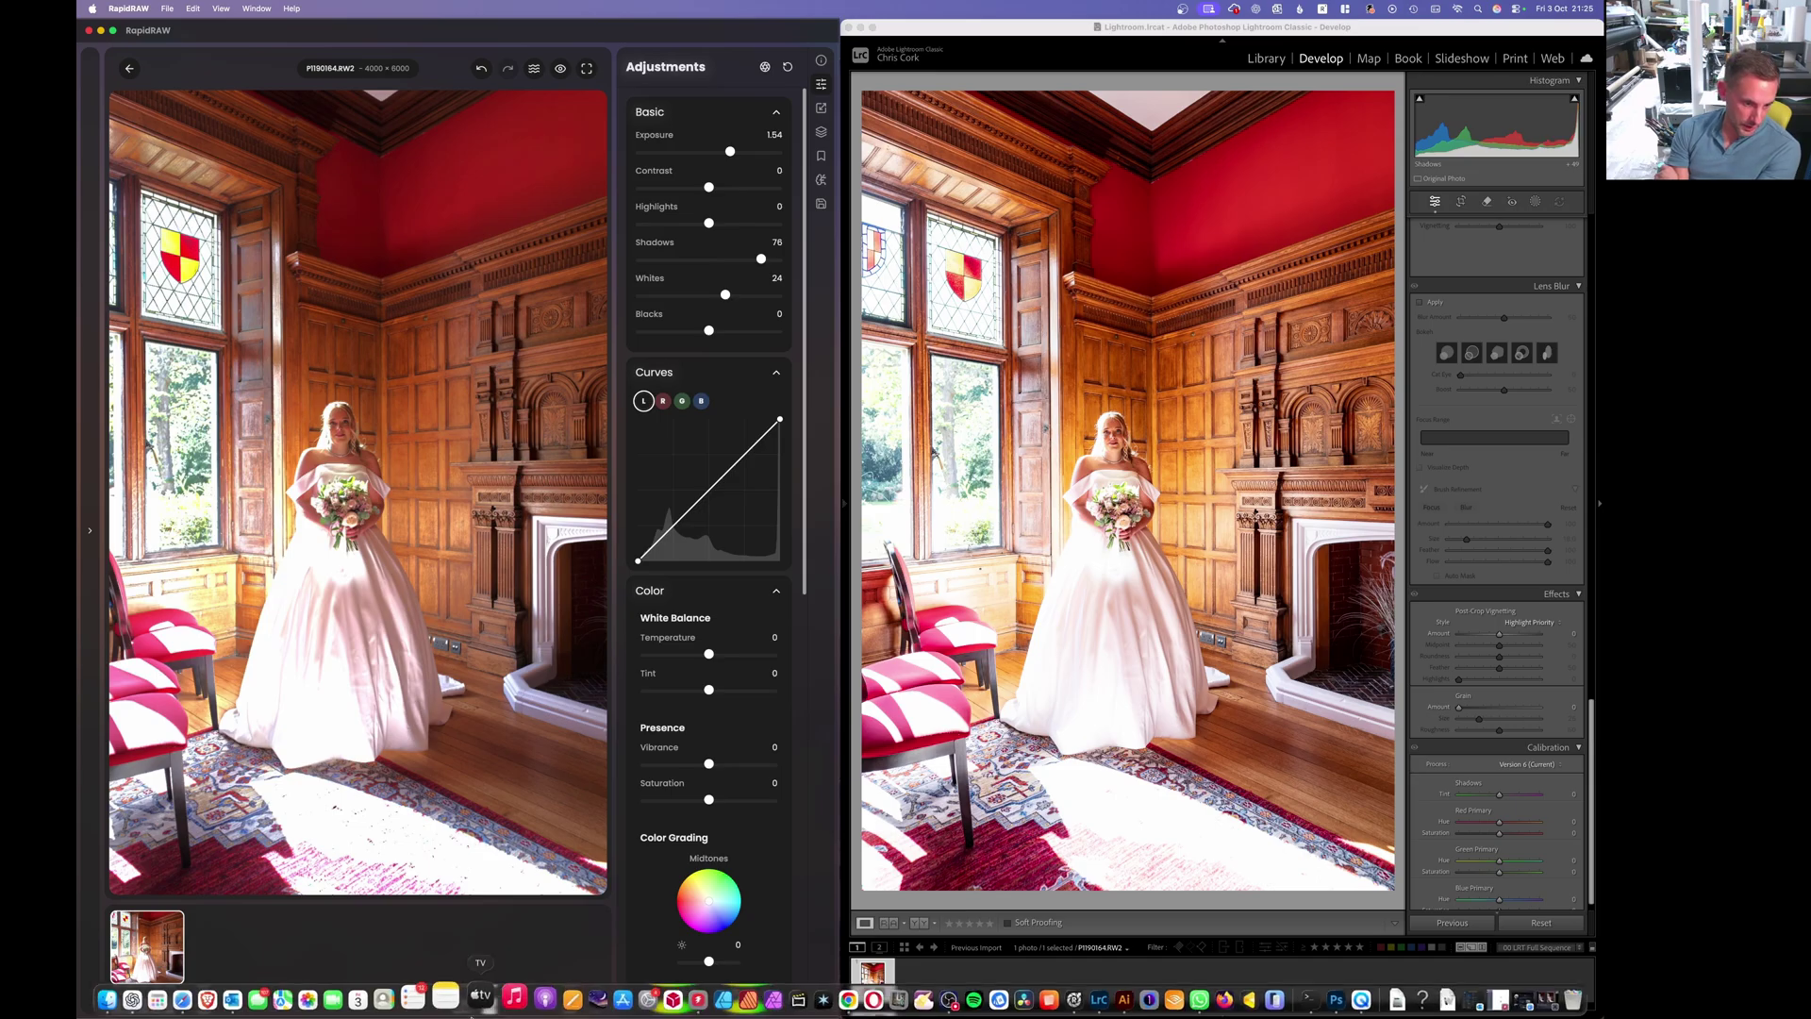
Step: Show the RapidRAW developer's GitHub profile in Safari, then bring RapidRAW back in front
left_click(205, 1014)
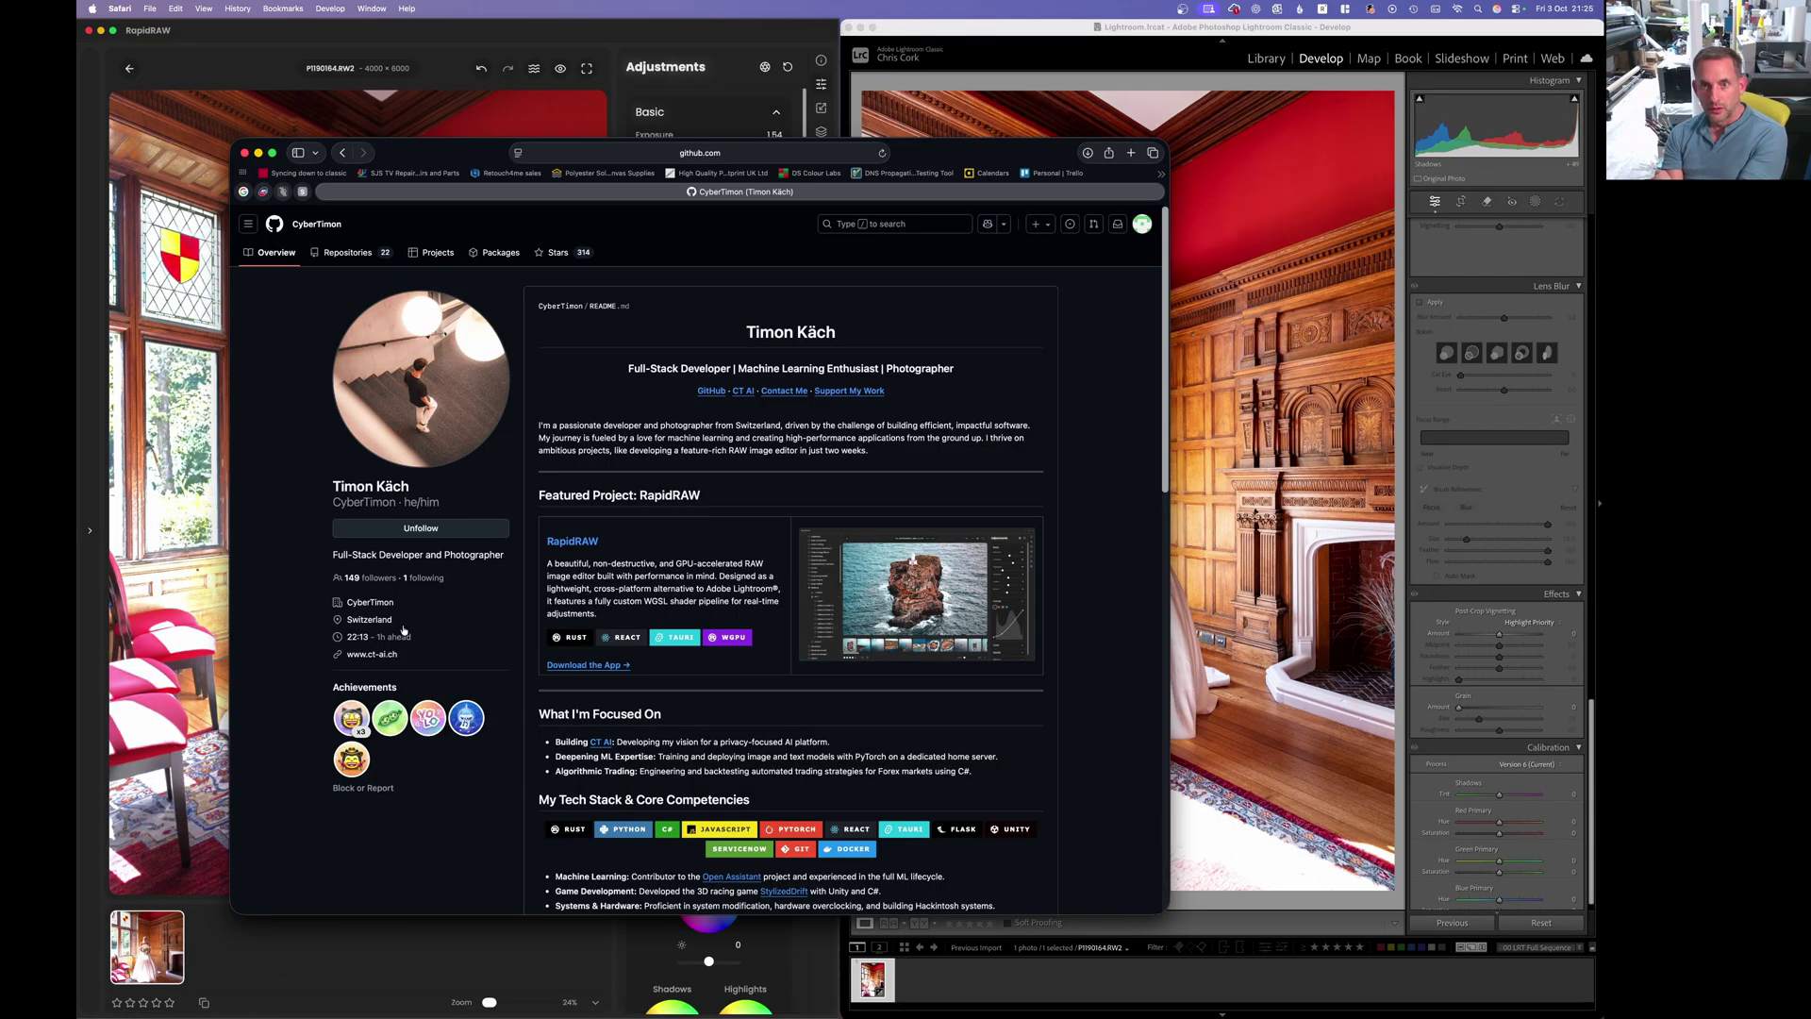
left_click(608, 30)
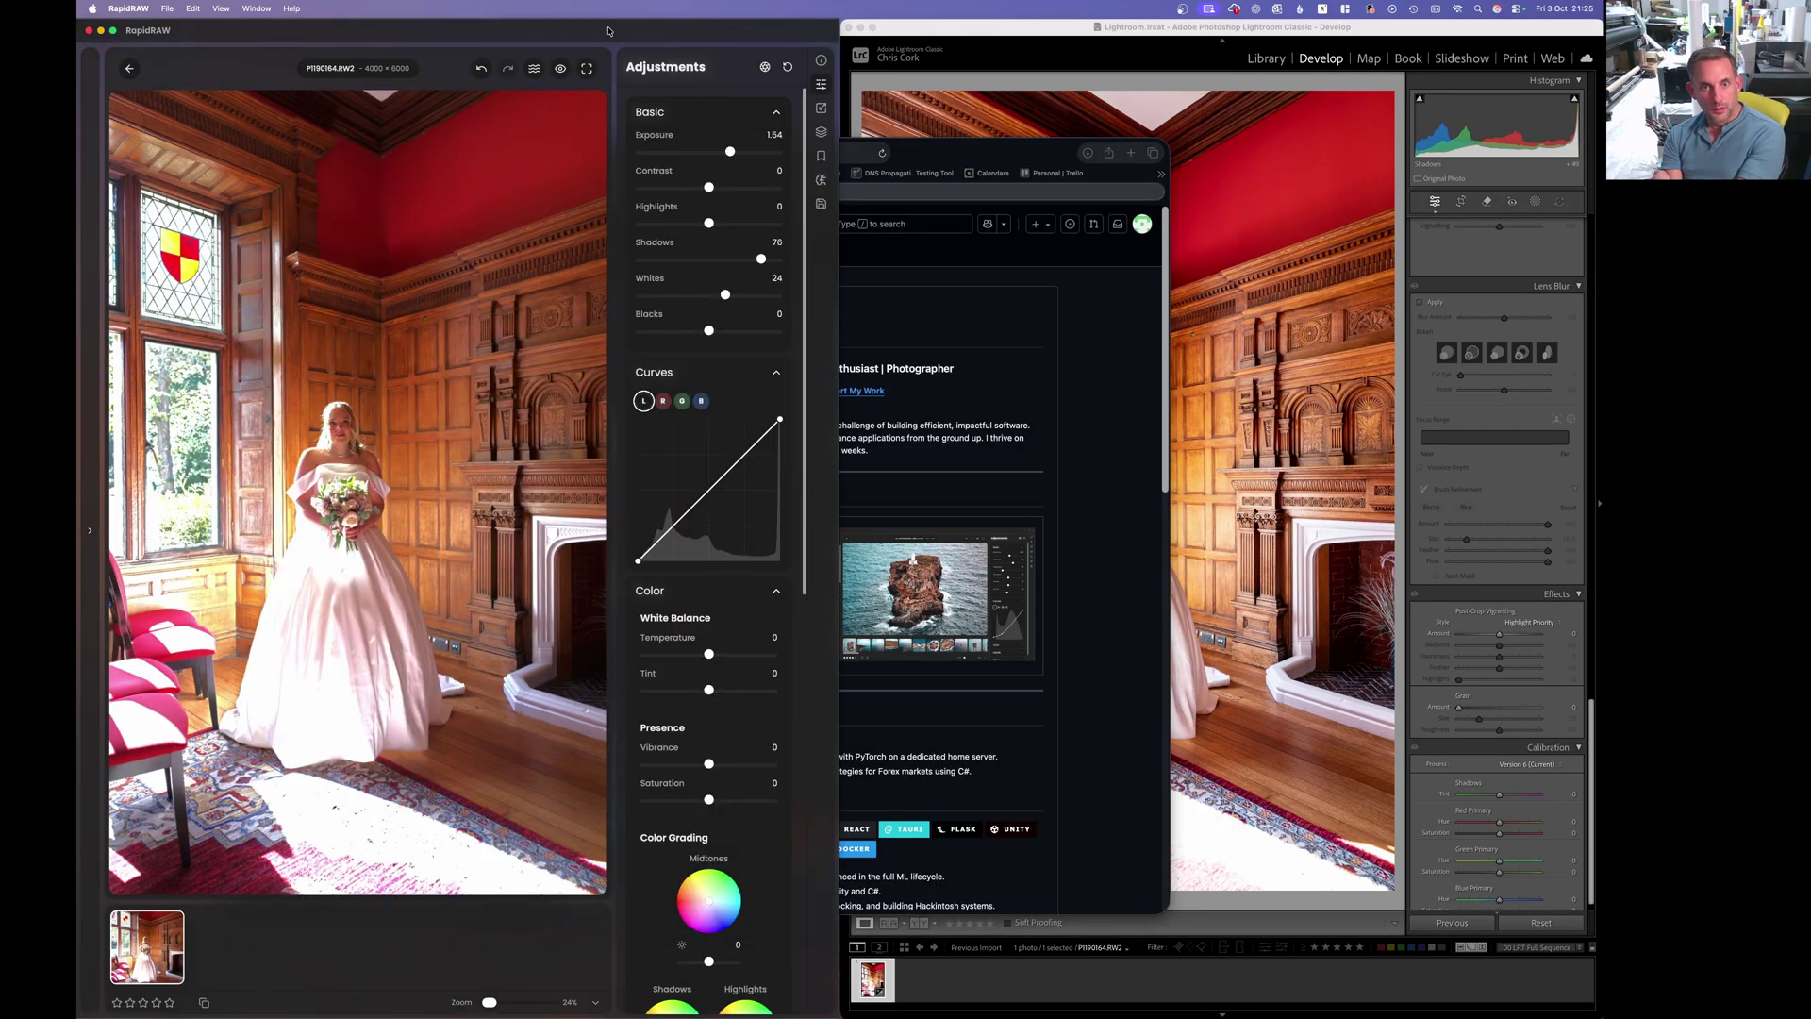
Step: Bring Lightroom Classic in front and move its window left and down beside RapidRAW
left_click(994, 43)
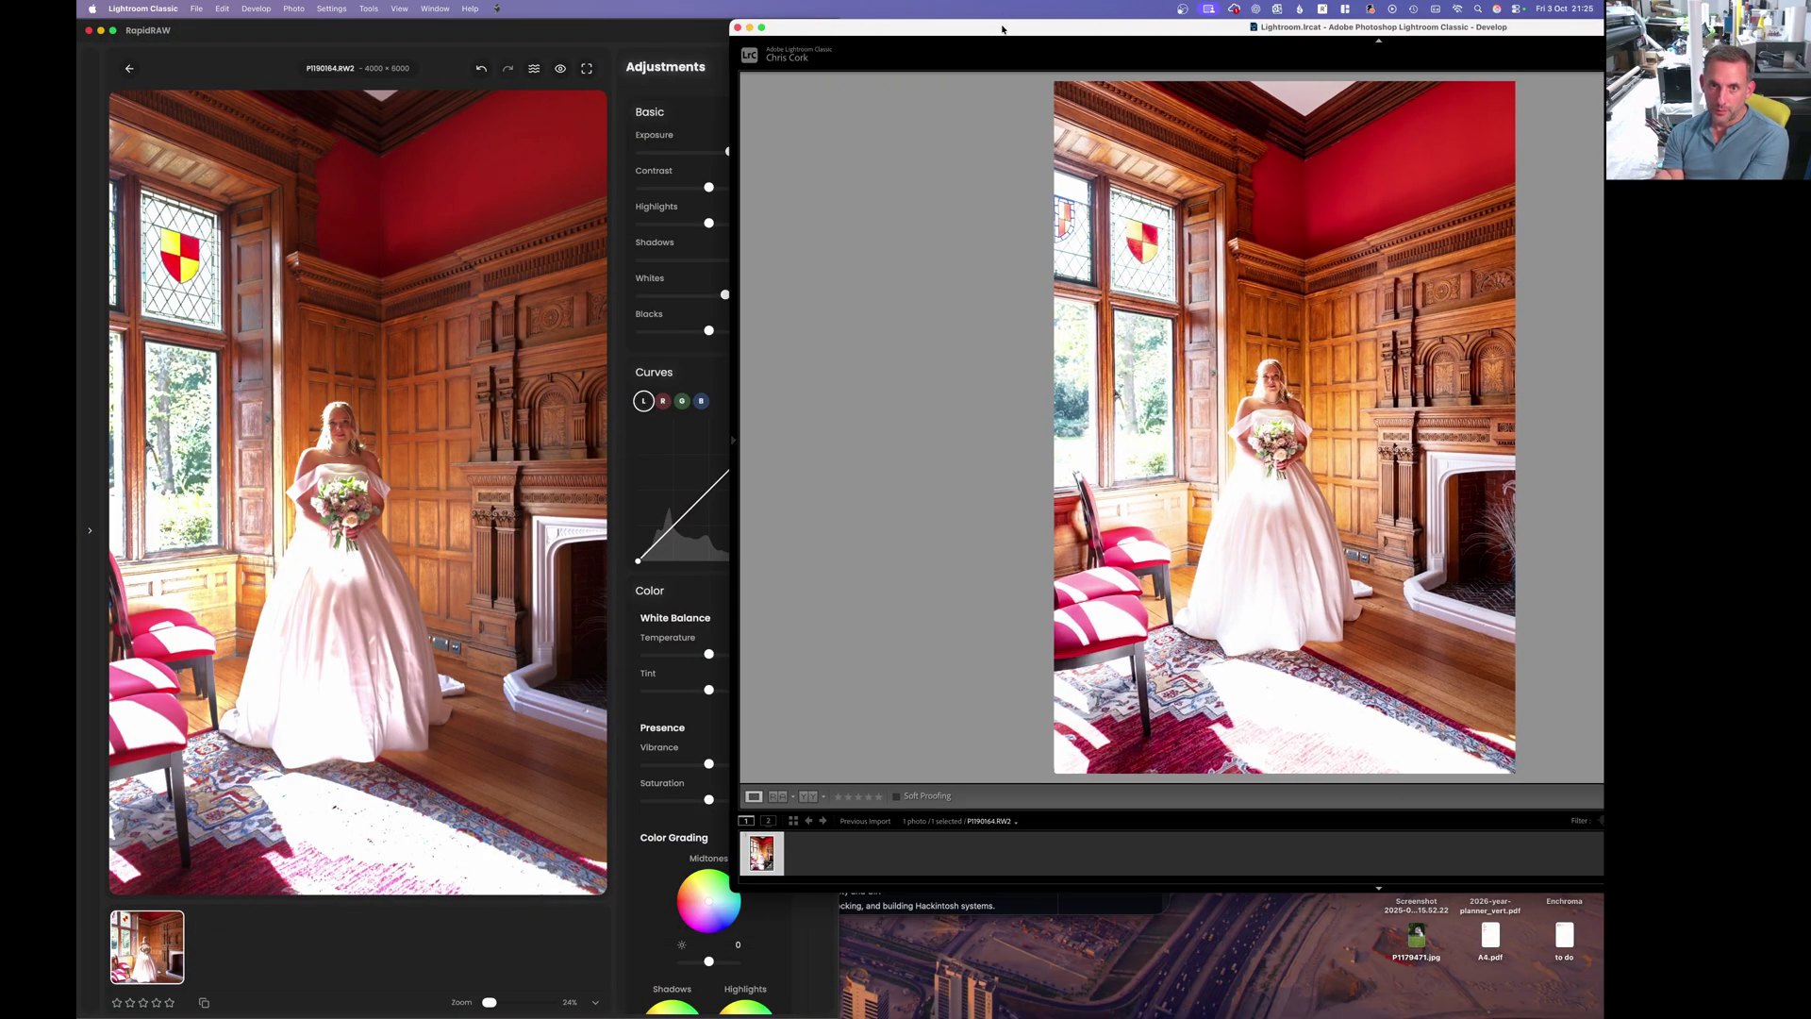
left_click_drag(998, 38, 947, 46)
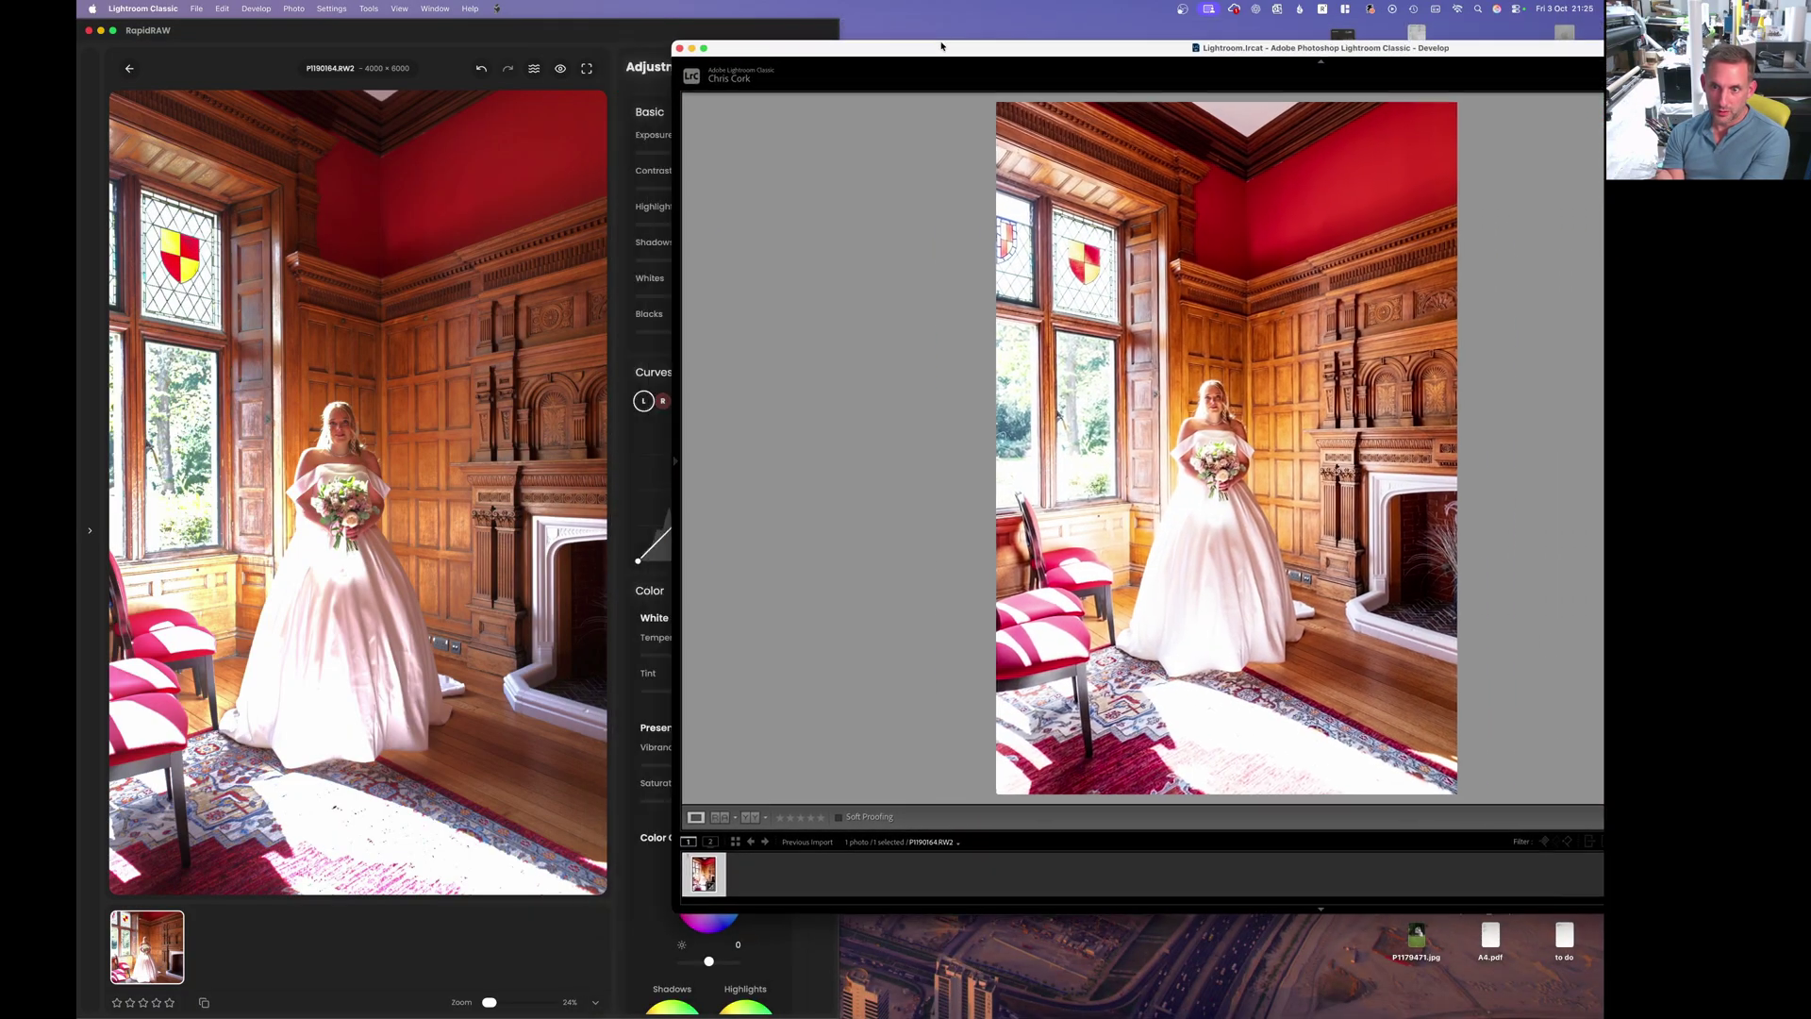
mouse_move(971, 993)
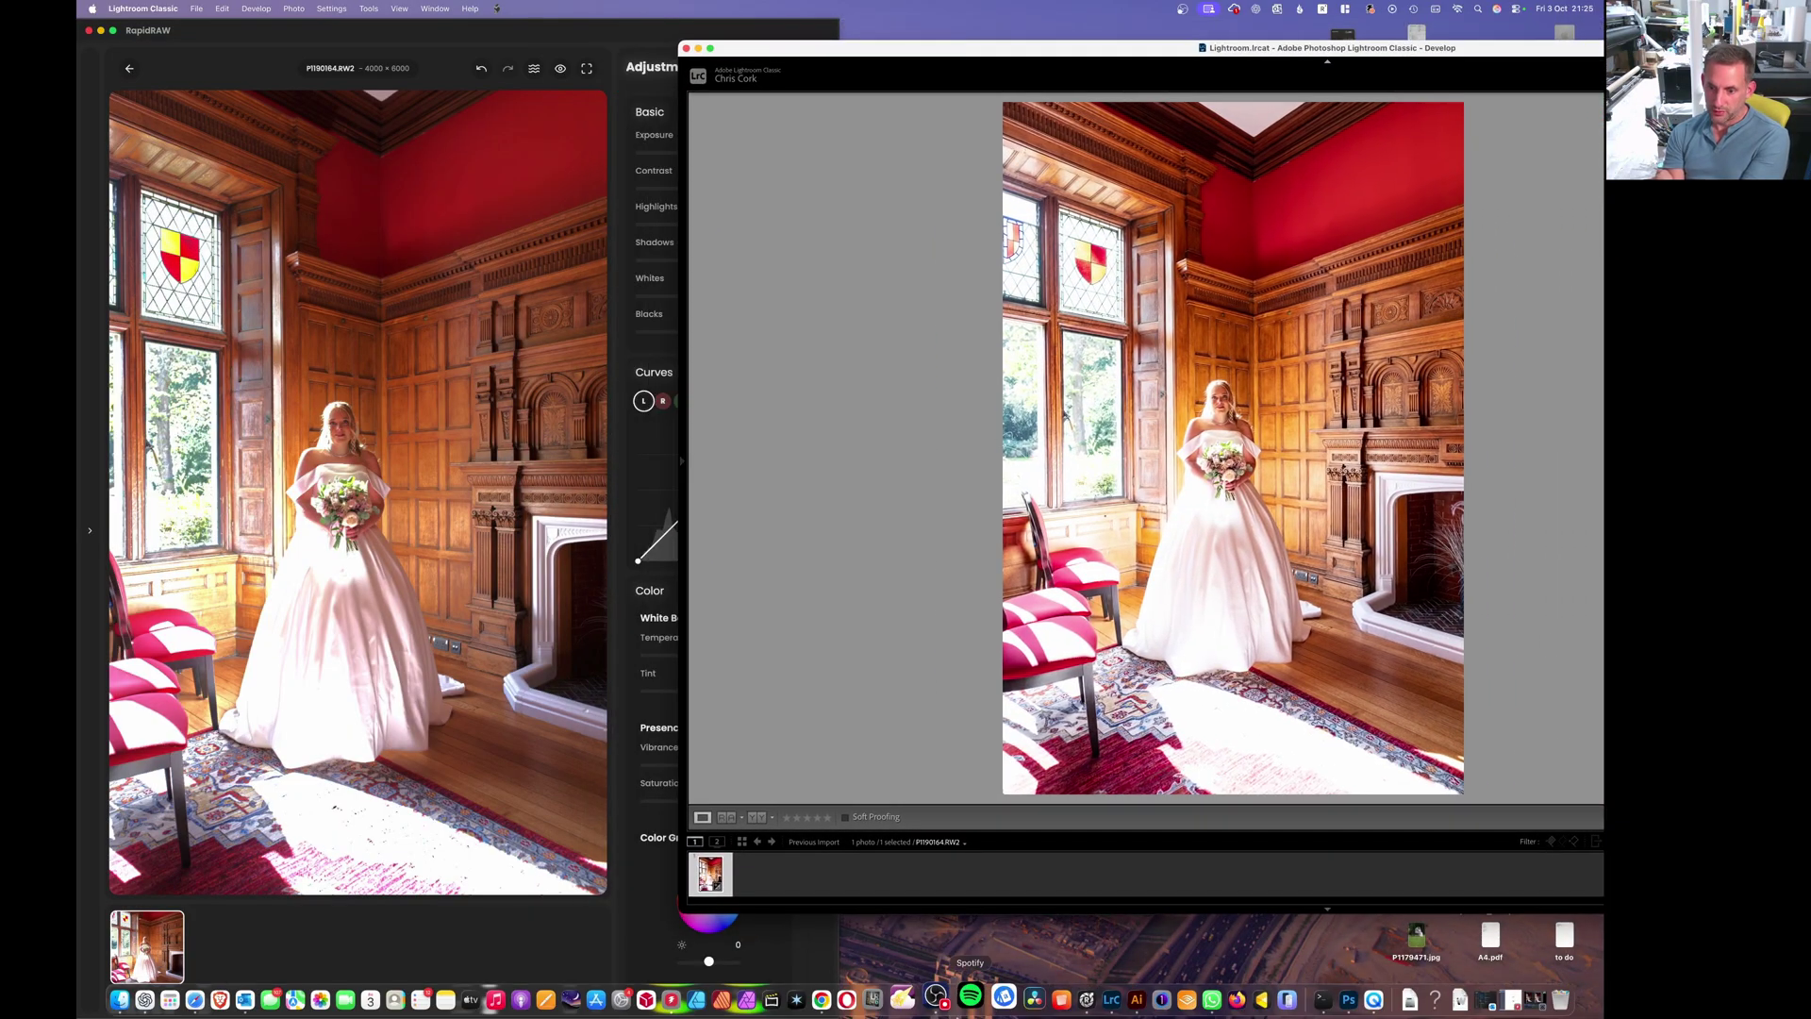